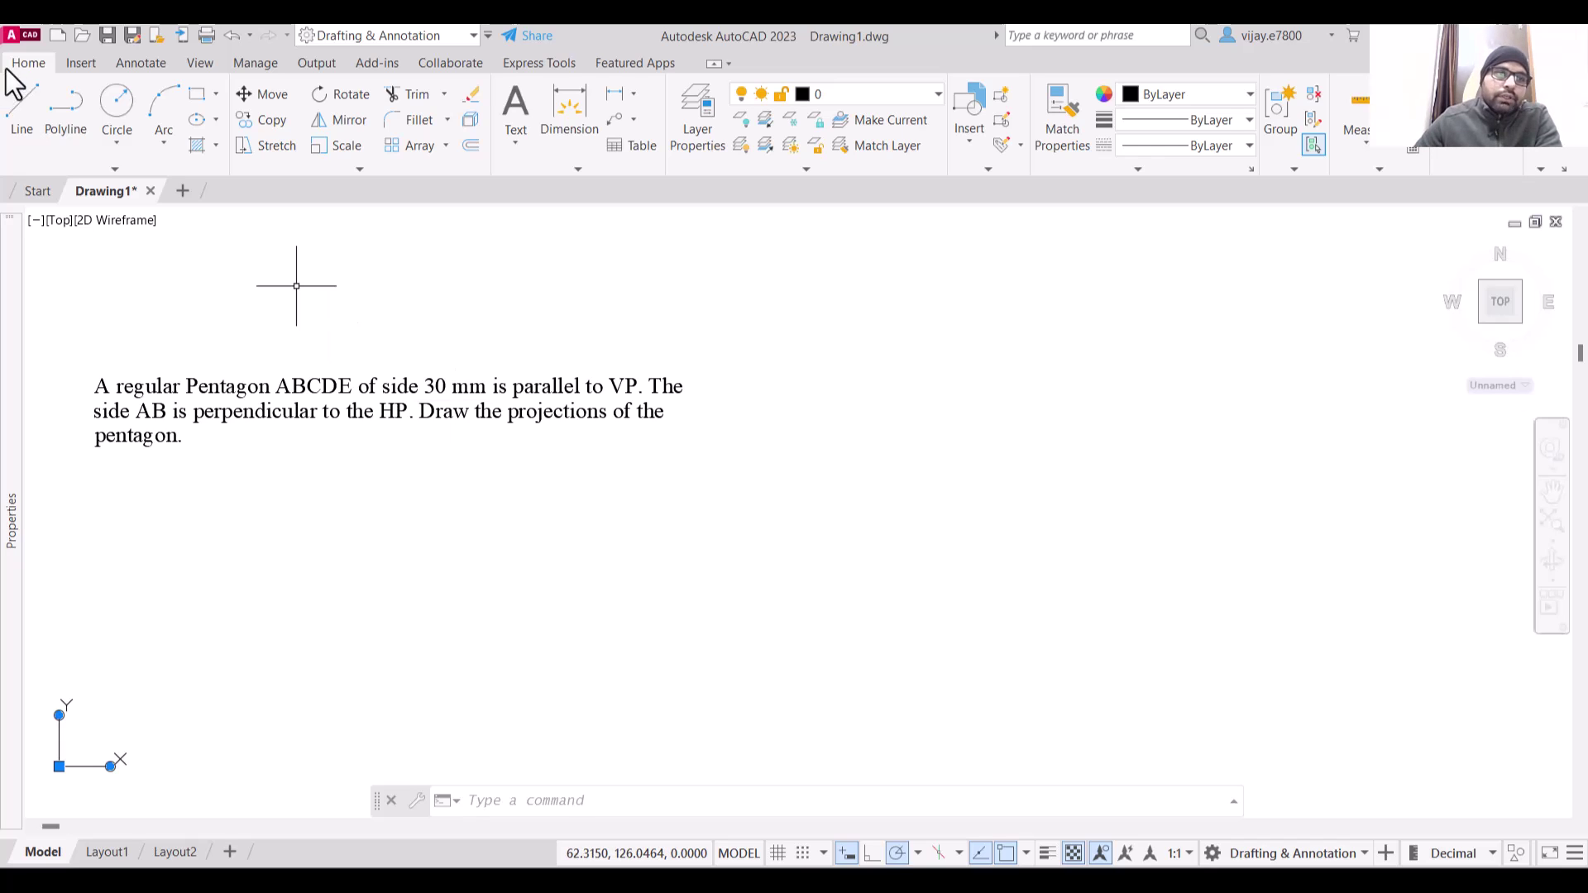
Draw a horizontal reference line about 160 mm long to the right of and below the problem statement
click(32, 122)
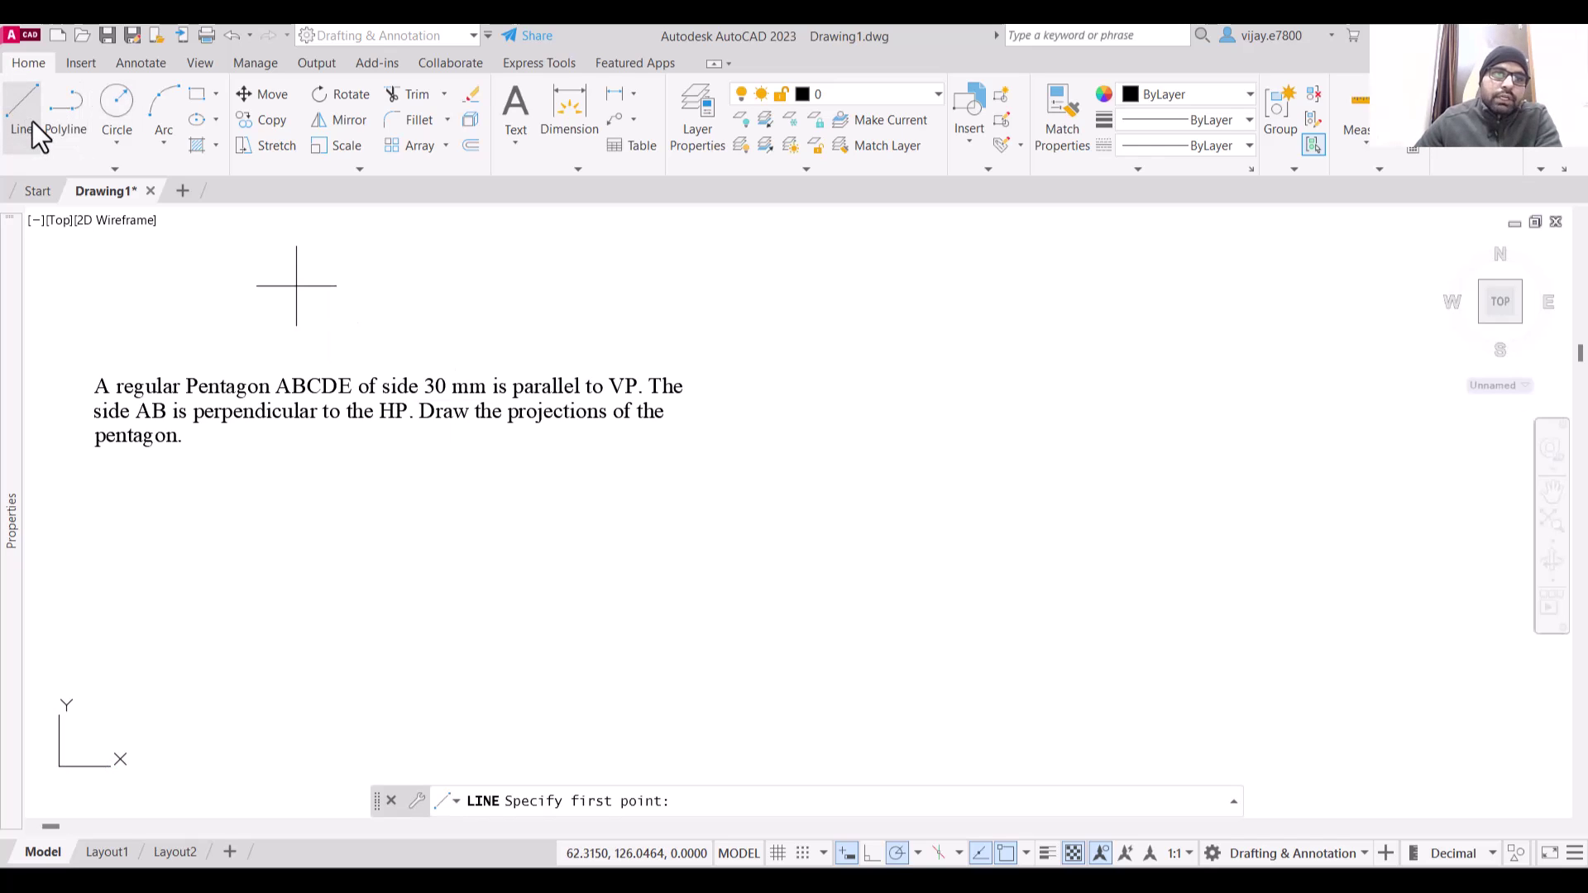
click(763, 506)
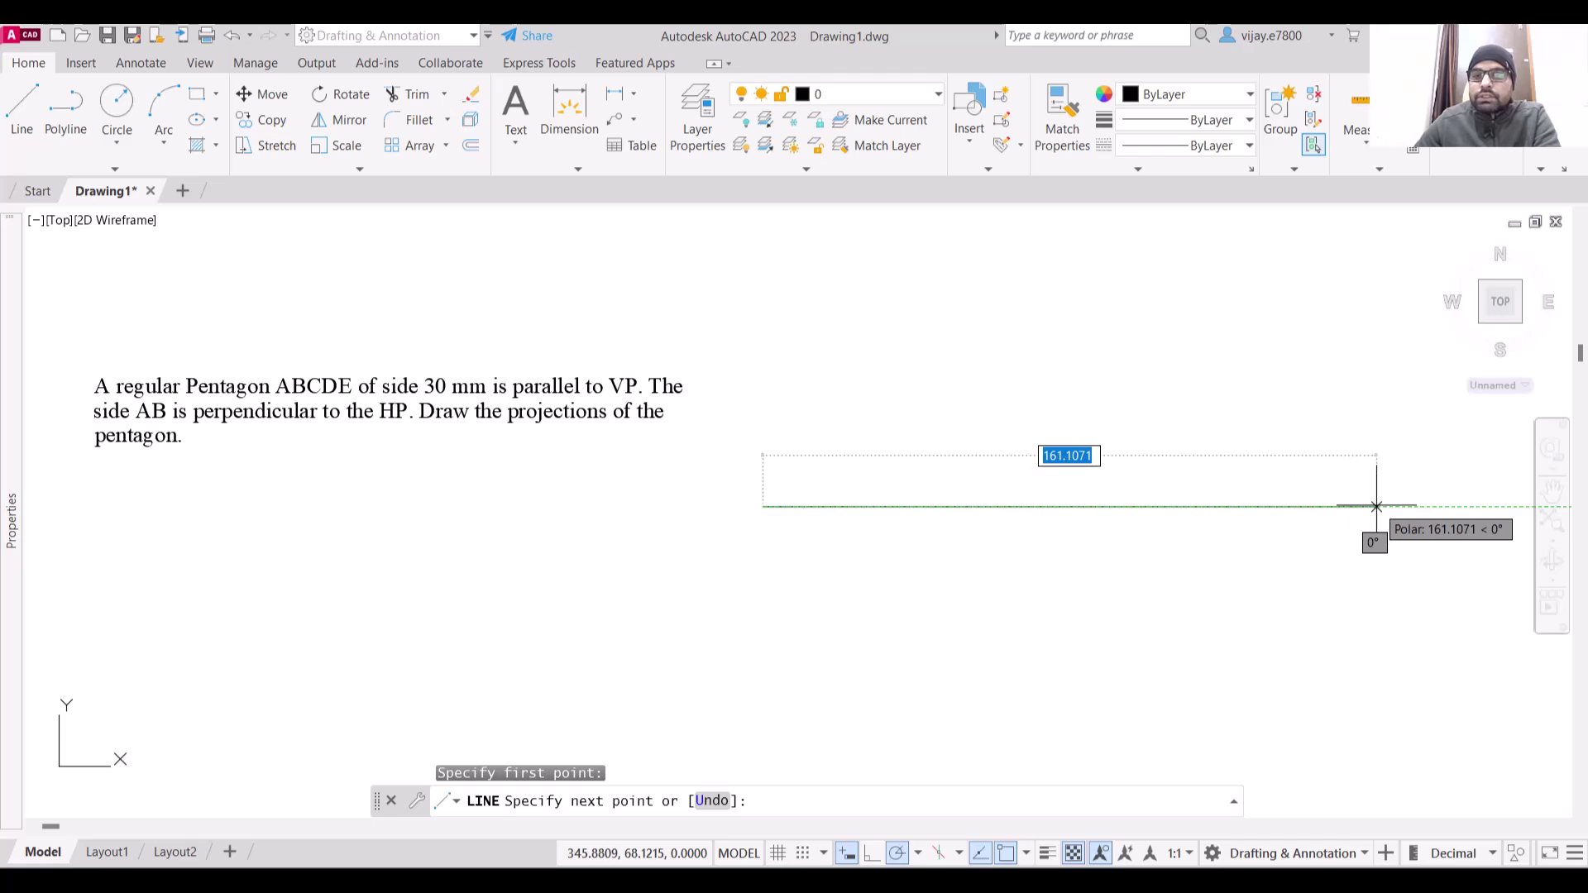
click(1365, 506)
right_click(1346, 574)
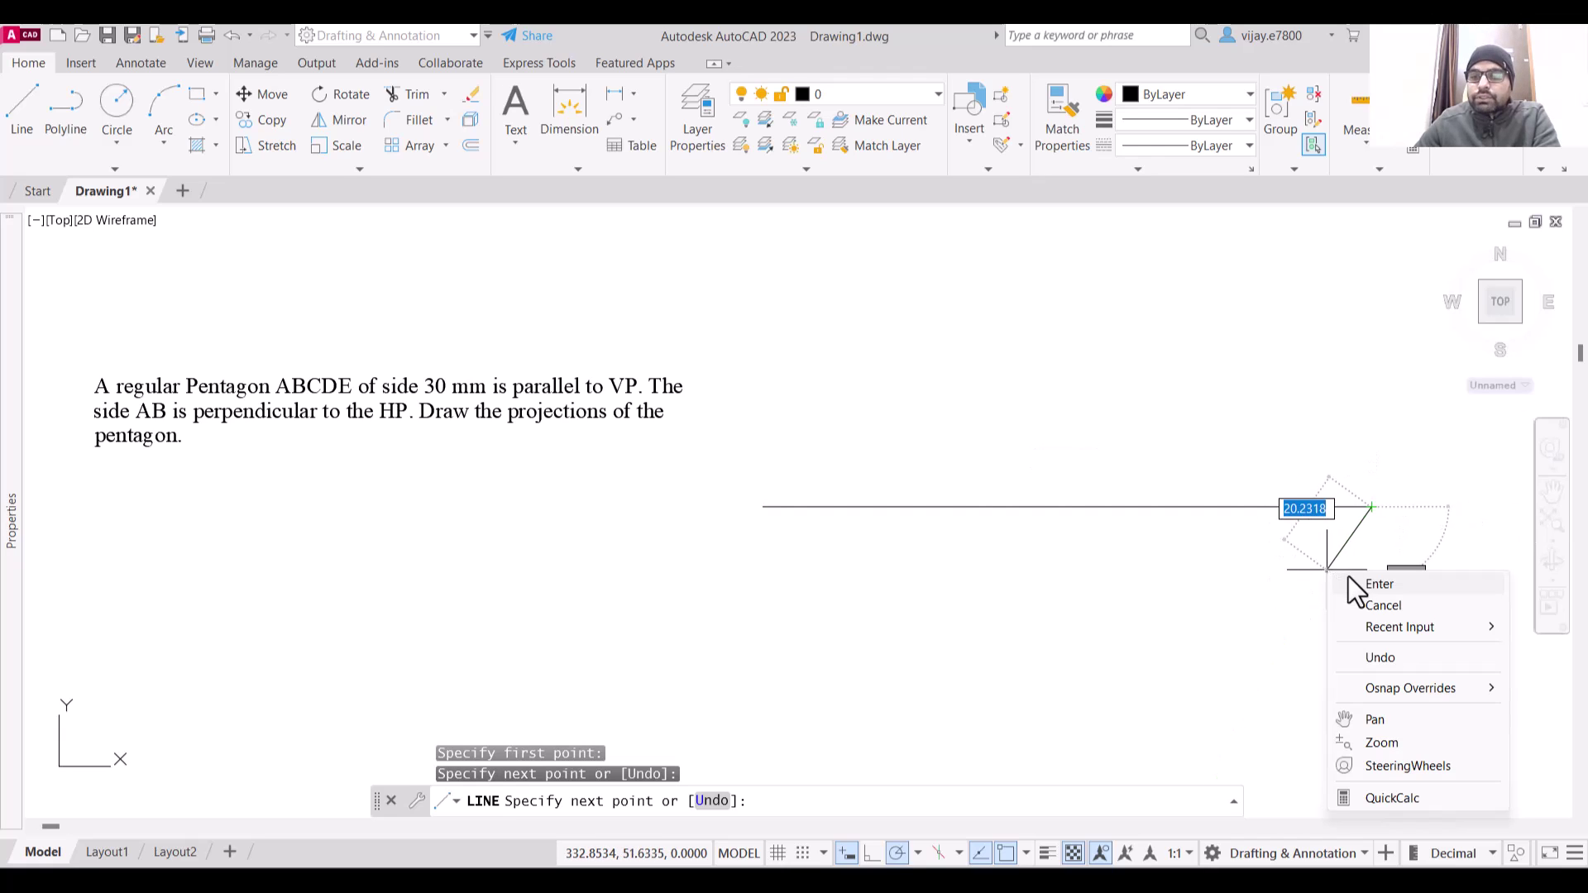
click(1372, 588)
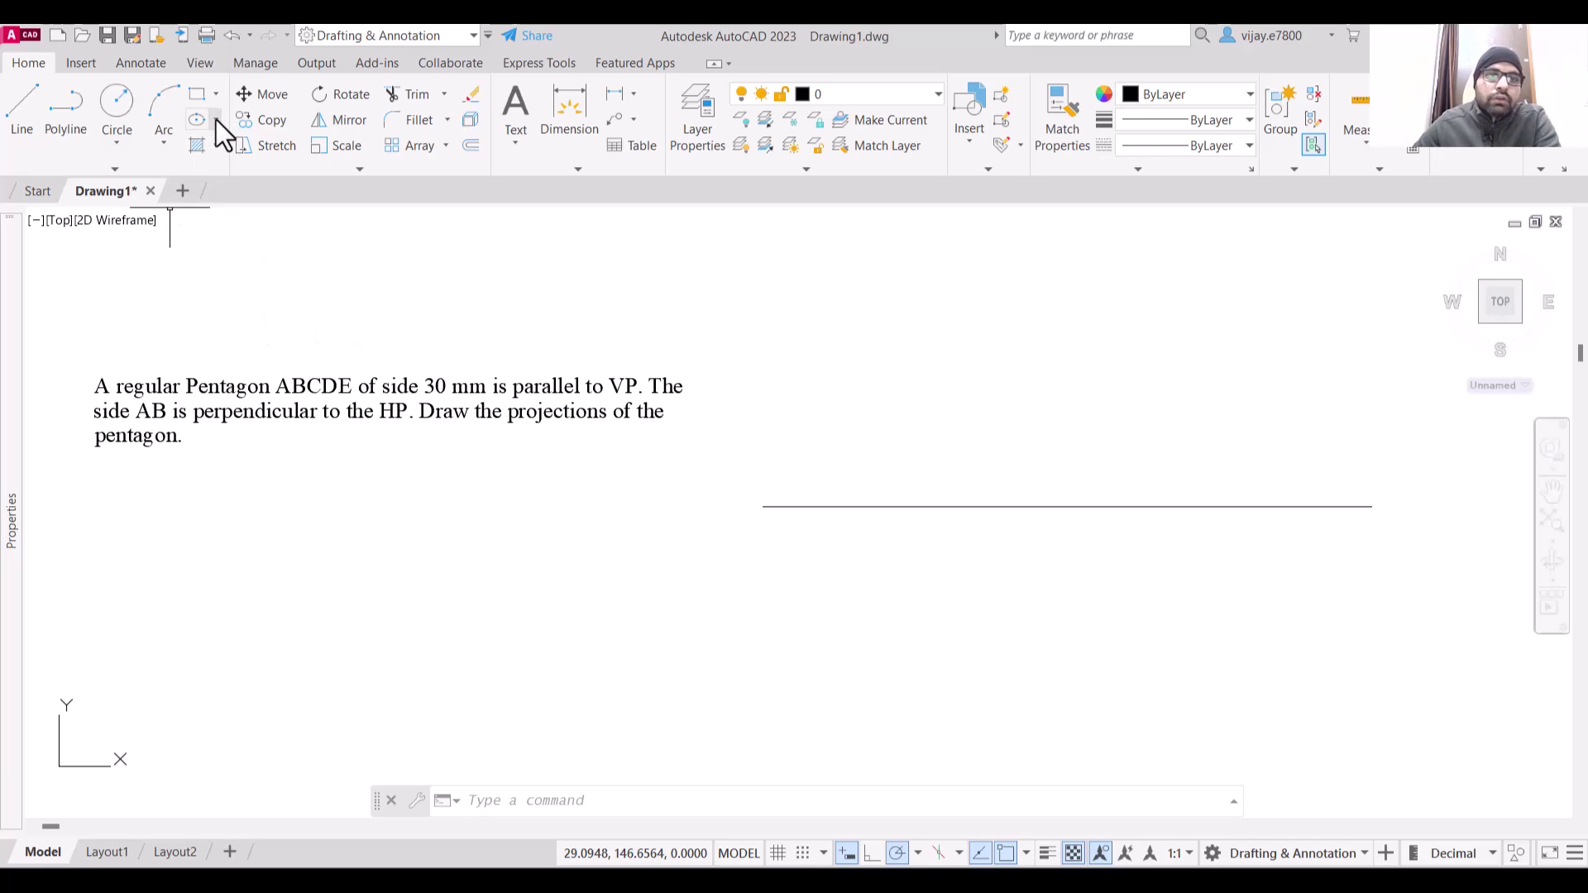
Draw a five-sided polygon above the reference line by its edge, with a vertical 30 mm side at 90°
click(214, 95)
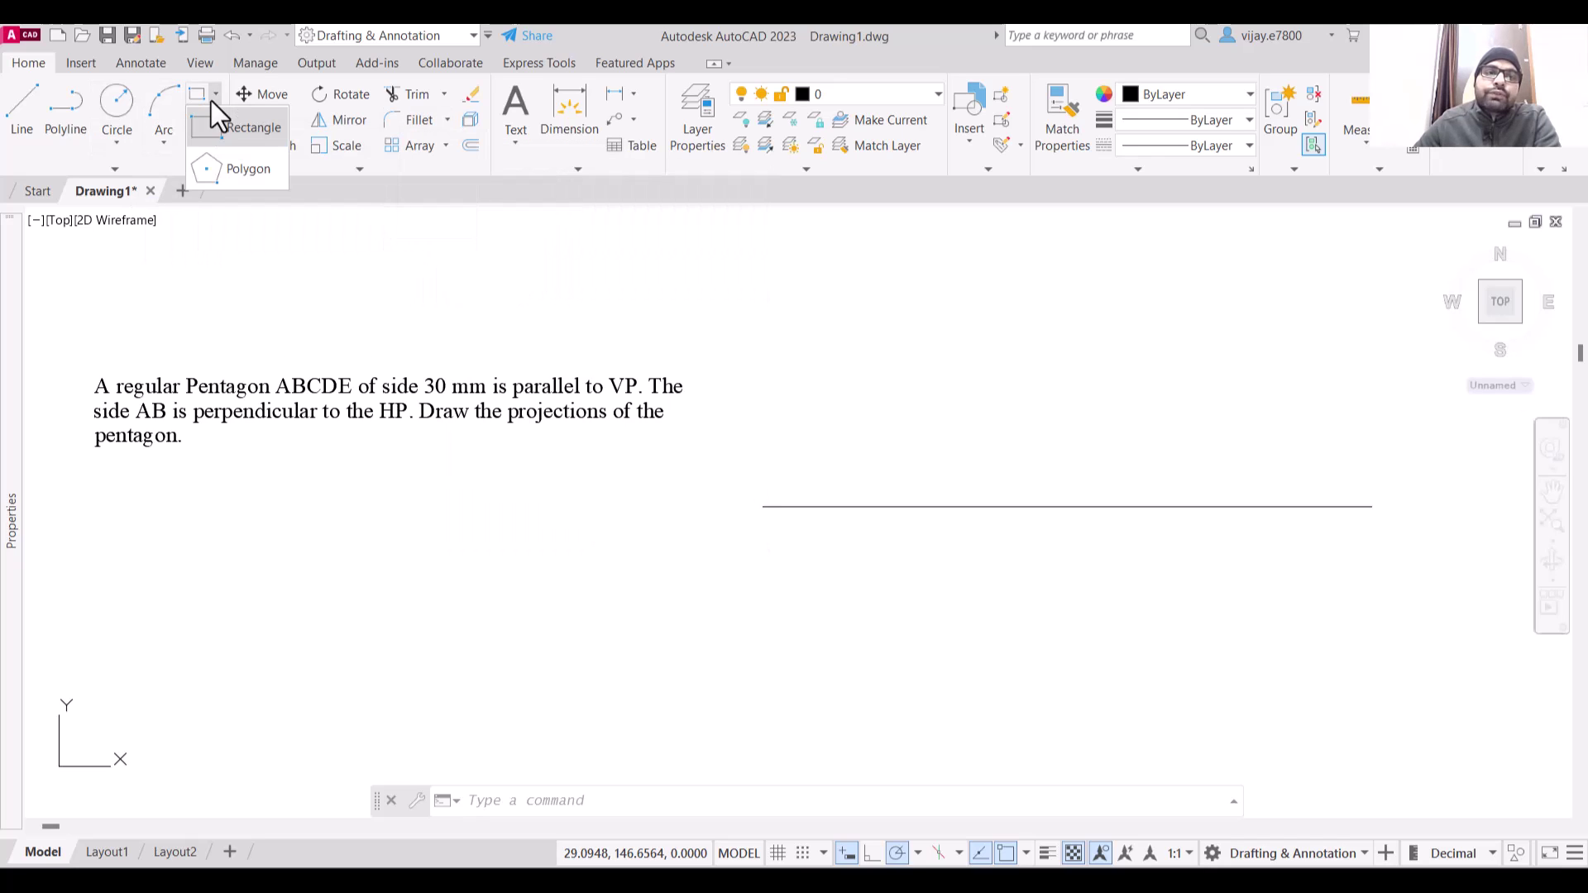
click(228, 164)
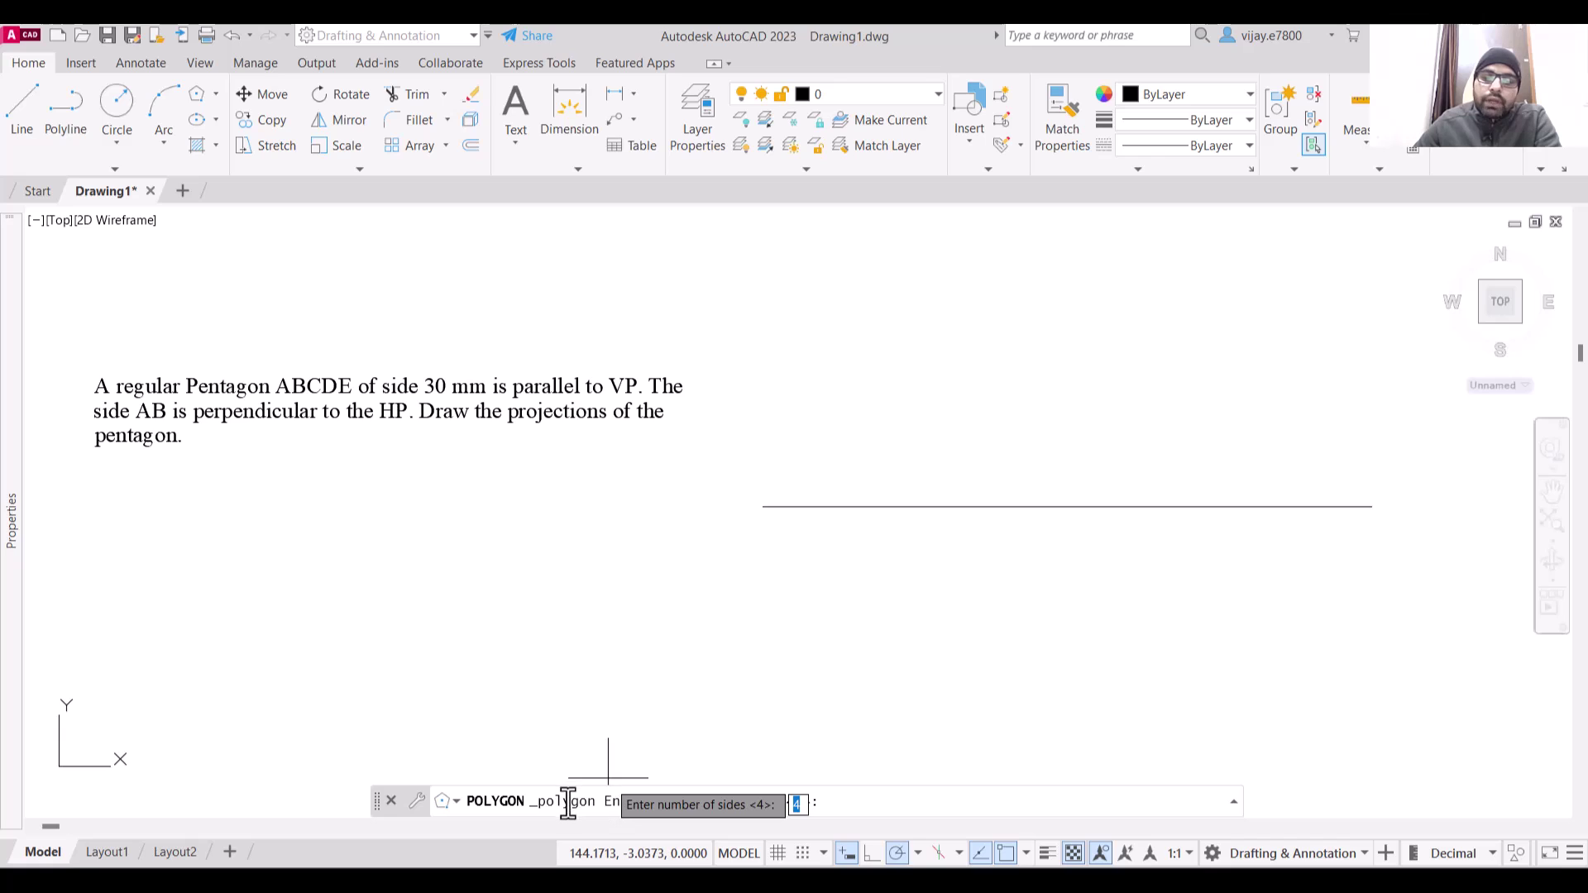
text(5)
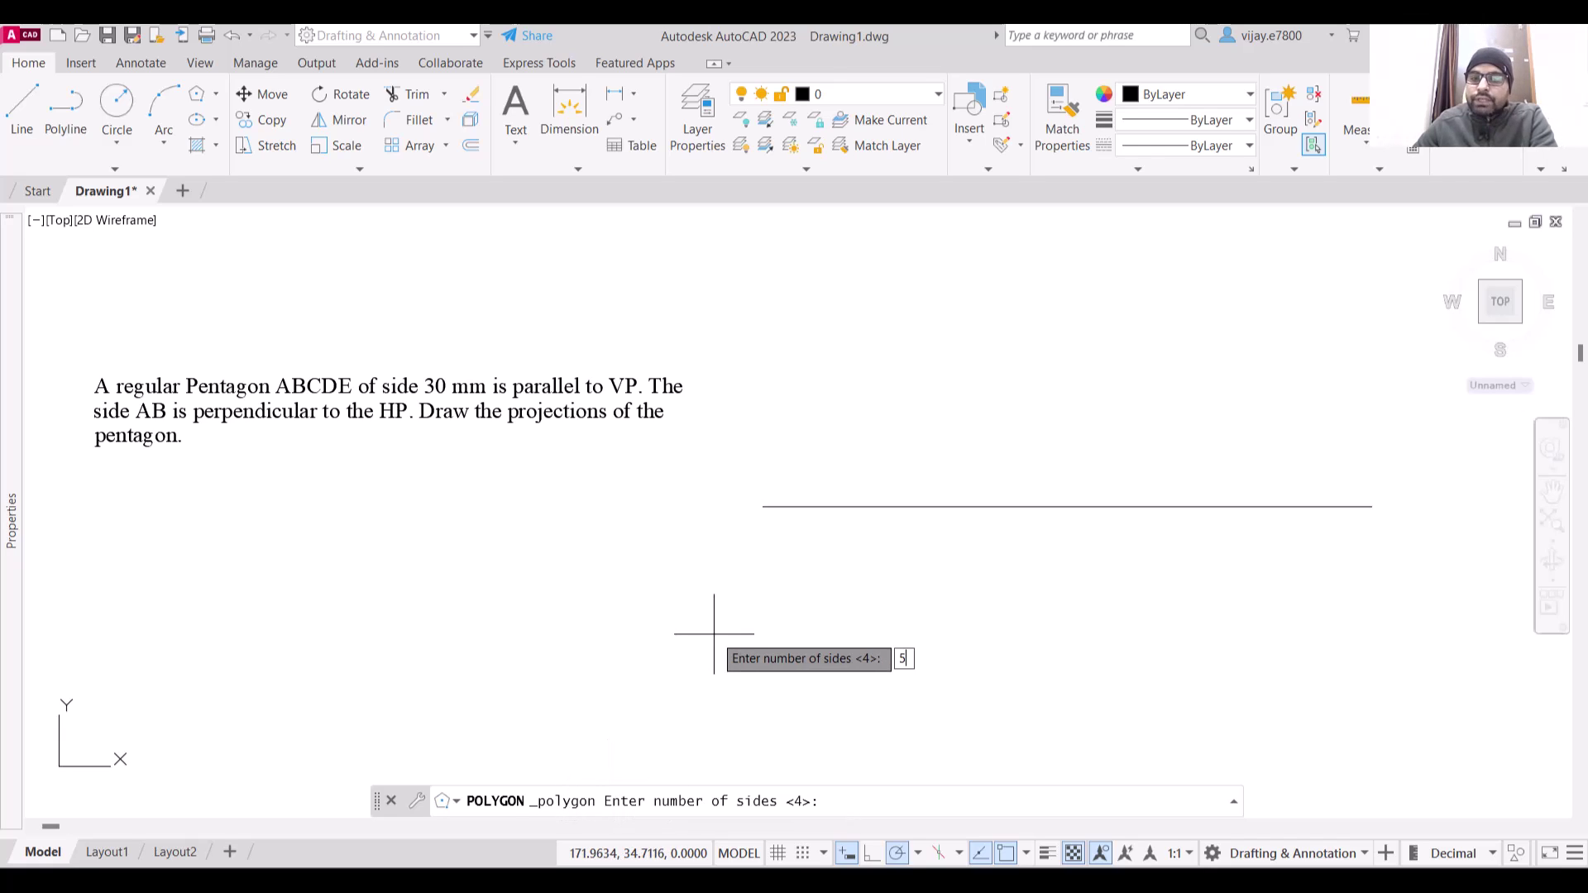
key(Return)
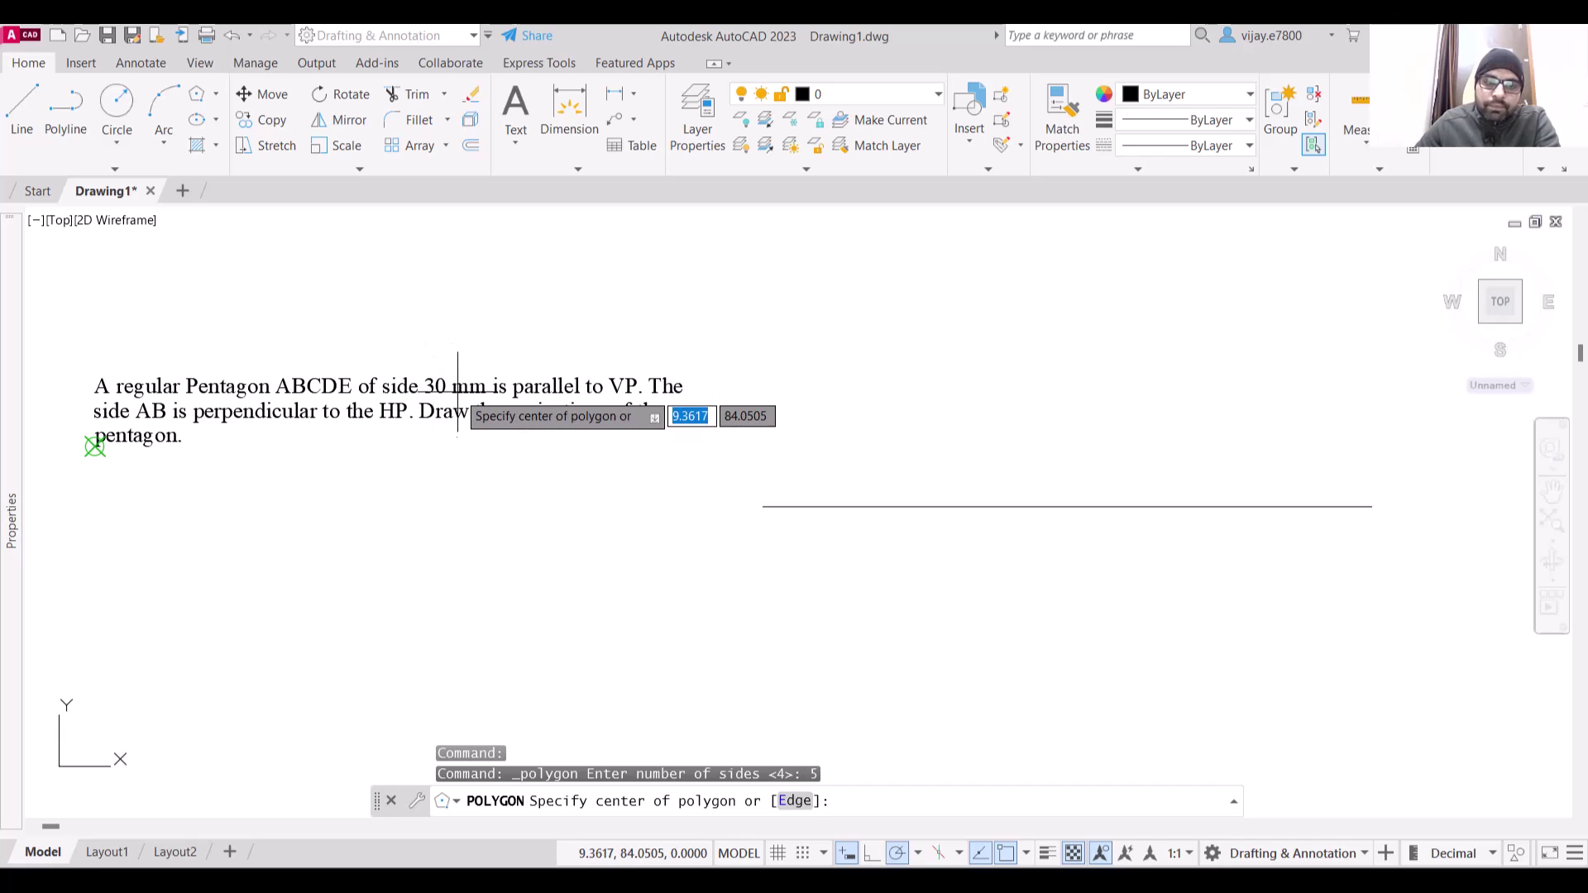
click(787, 800)
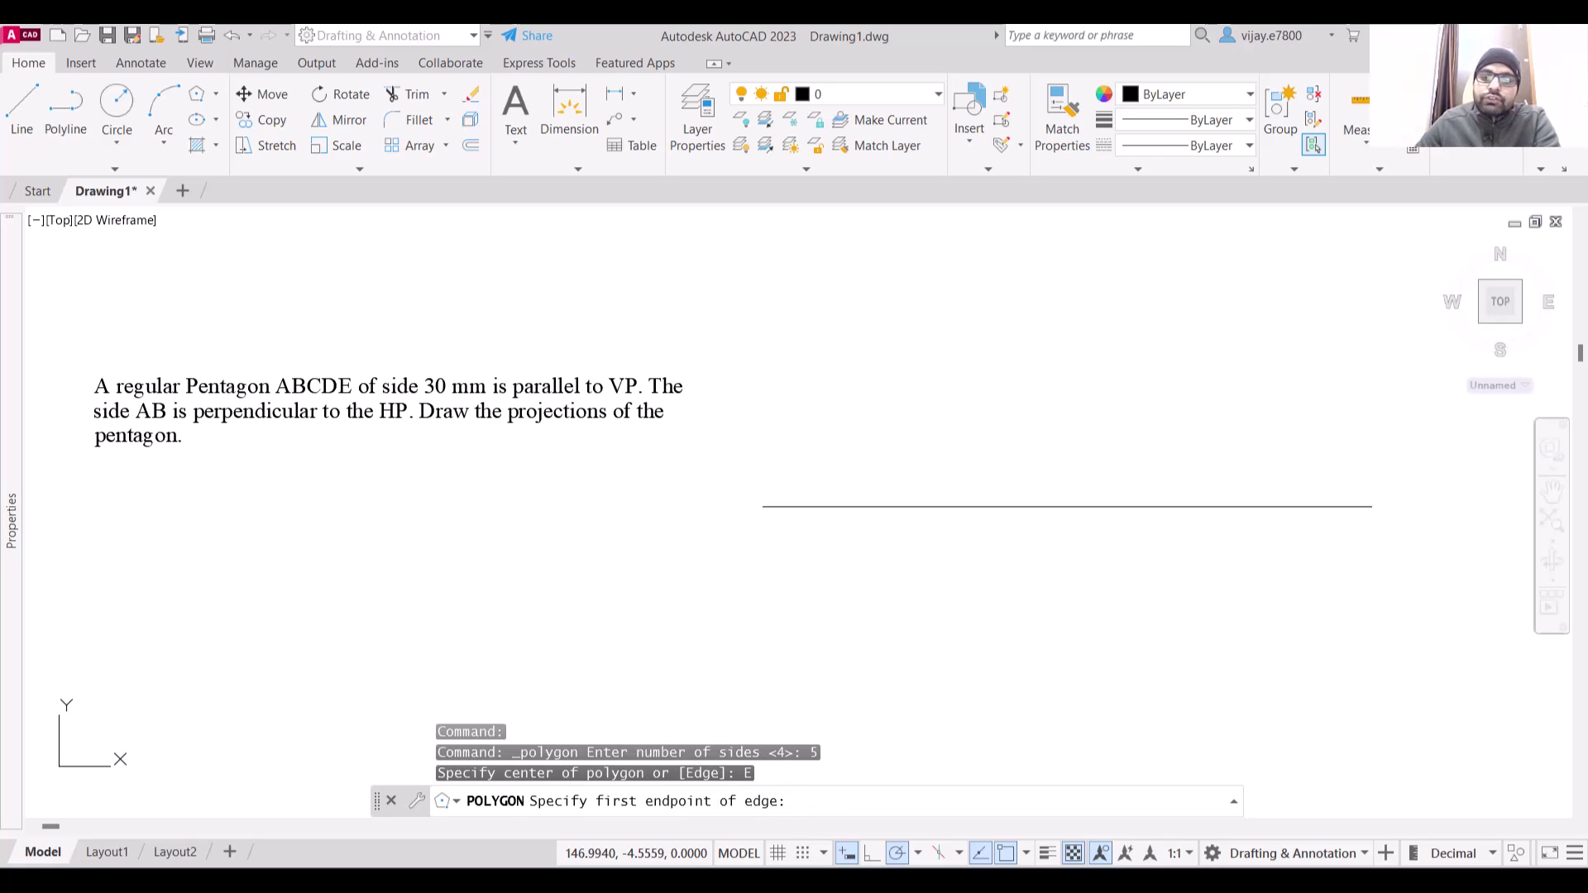
click(886, 411)
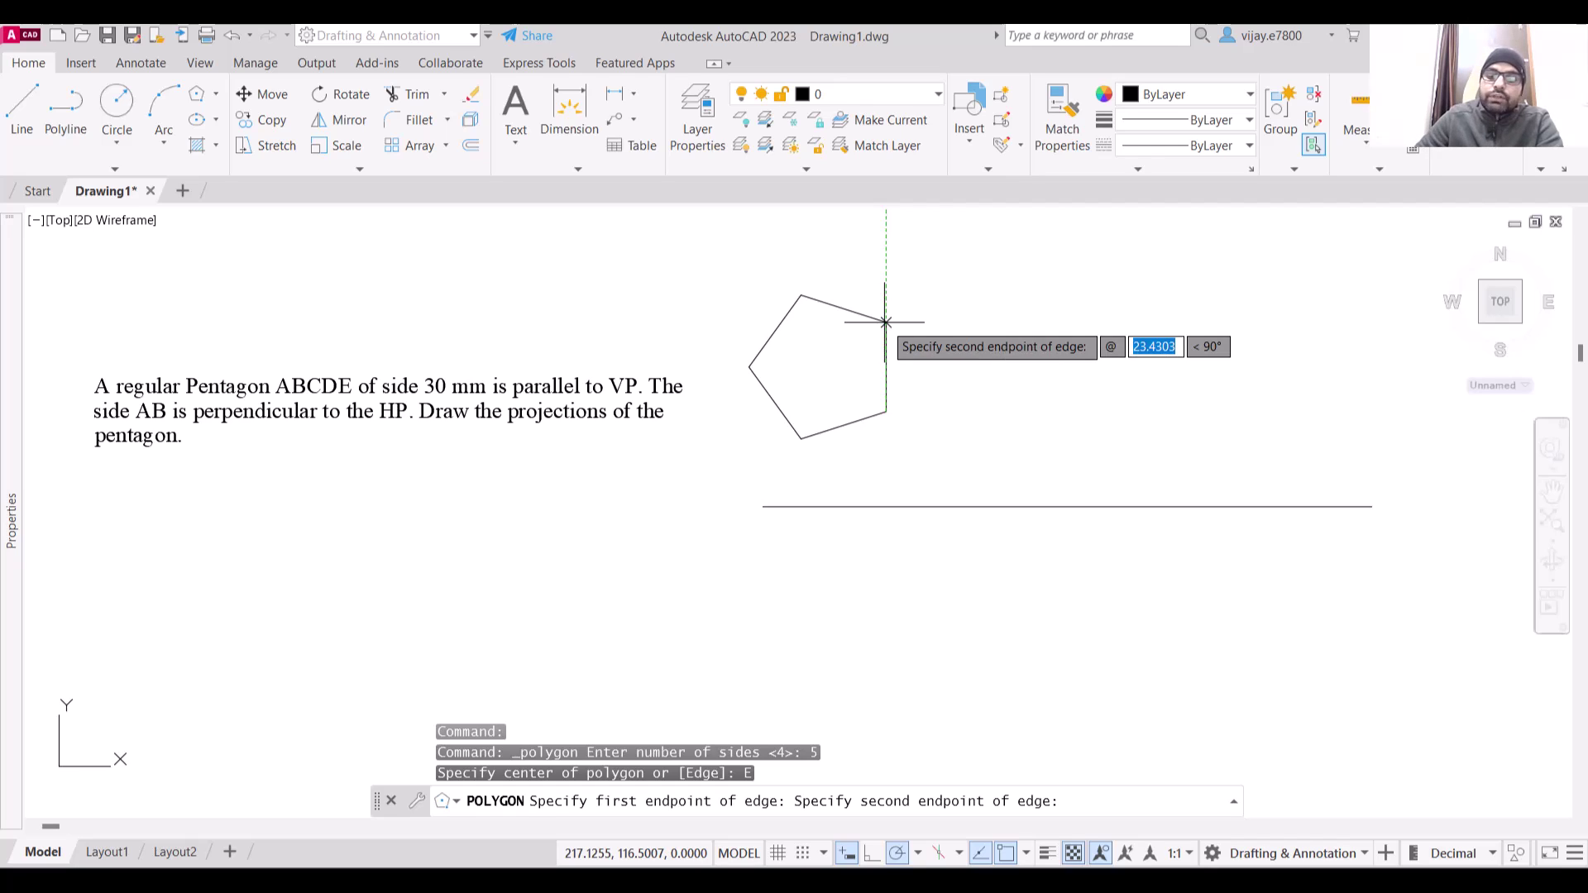
text(30)
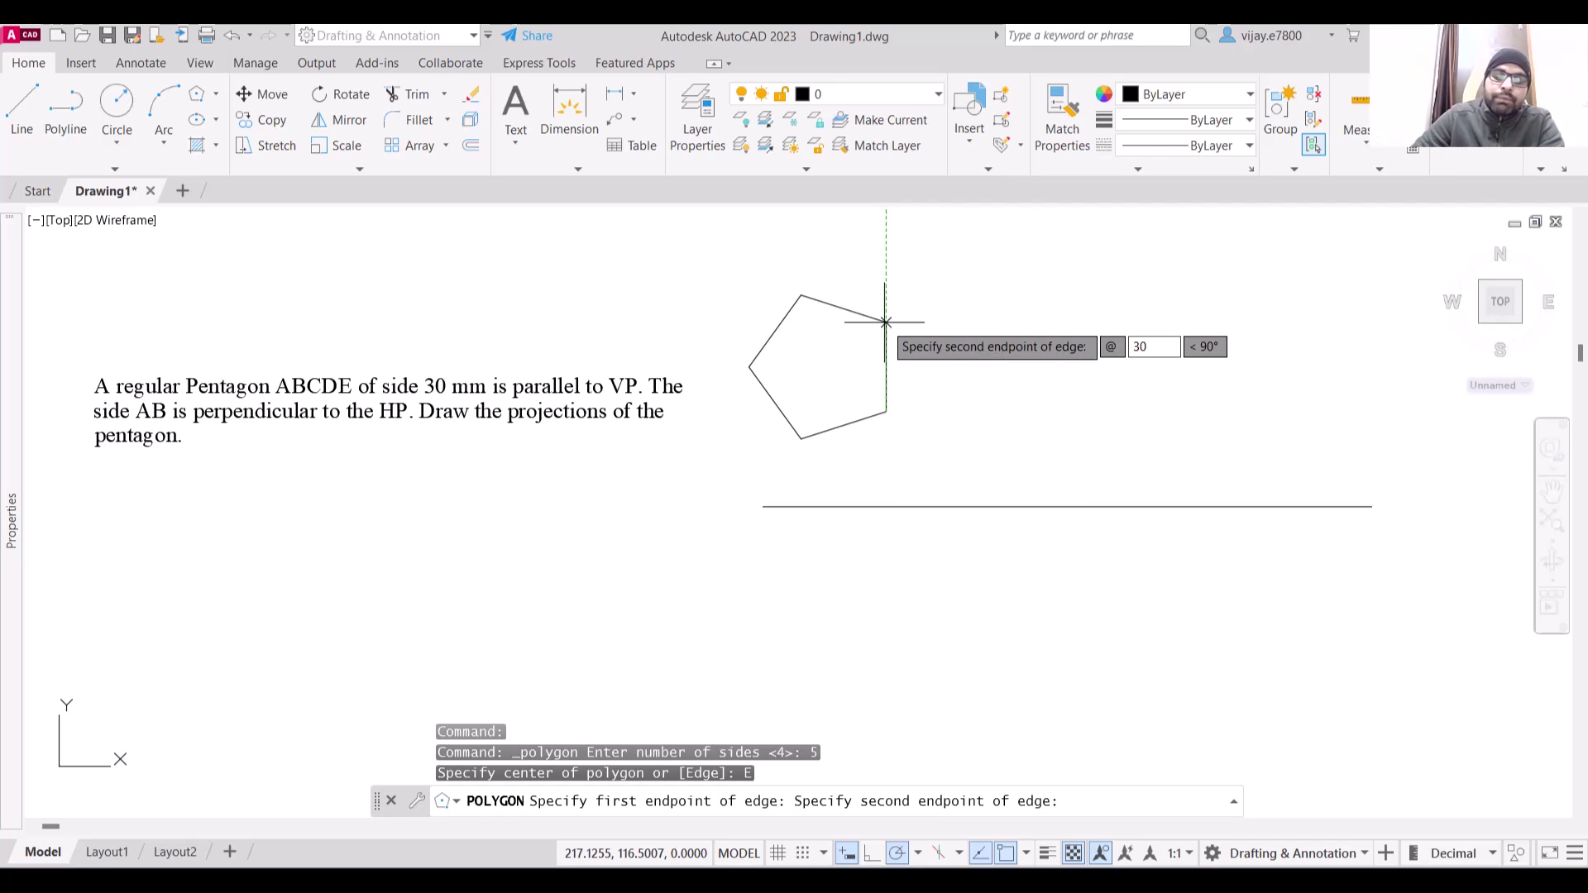
key(Tab)
text(90)
key(Return)
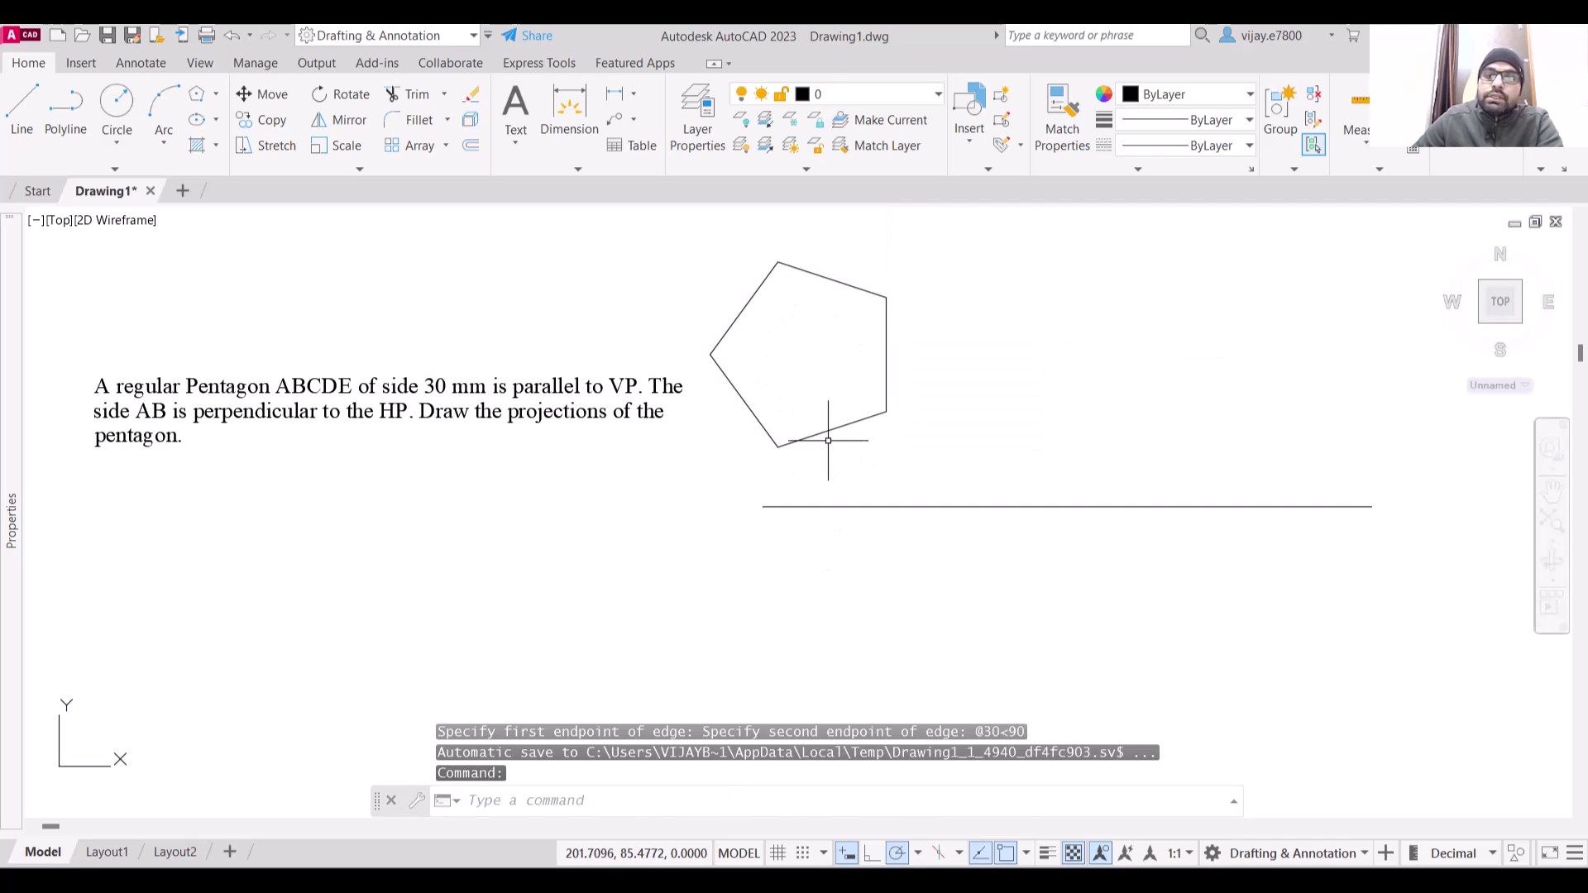
Move the pentagon horizontally to the right so it sits above the middle part of the reference line
click(866, 415)
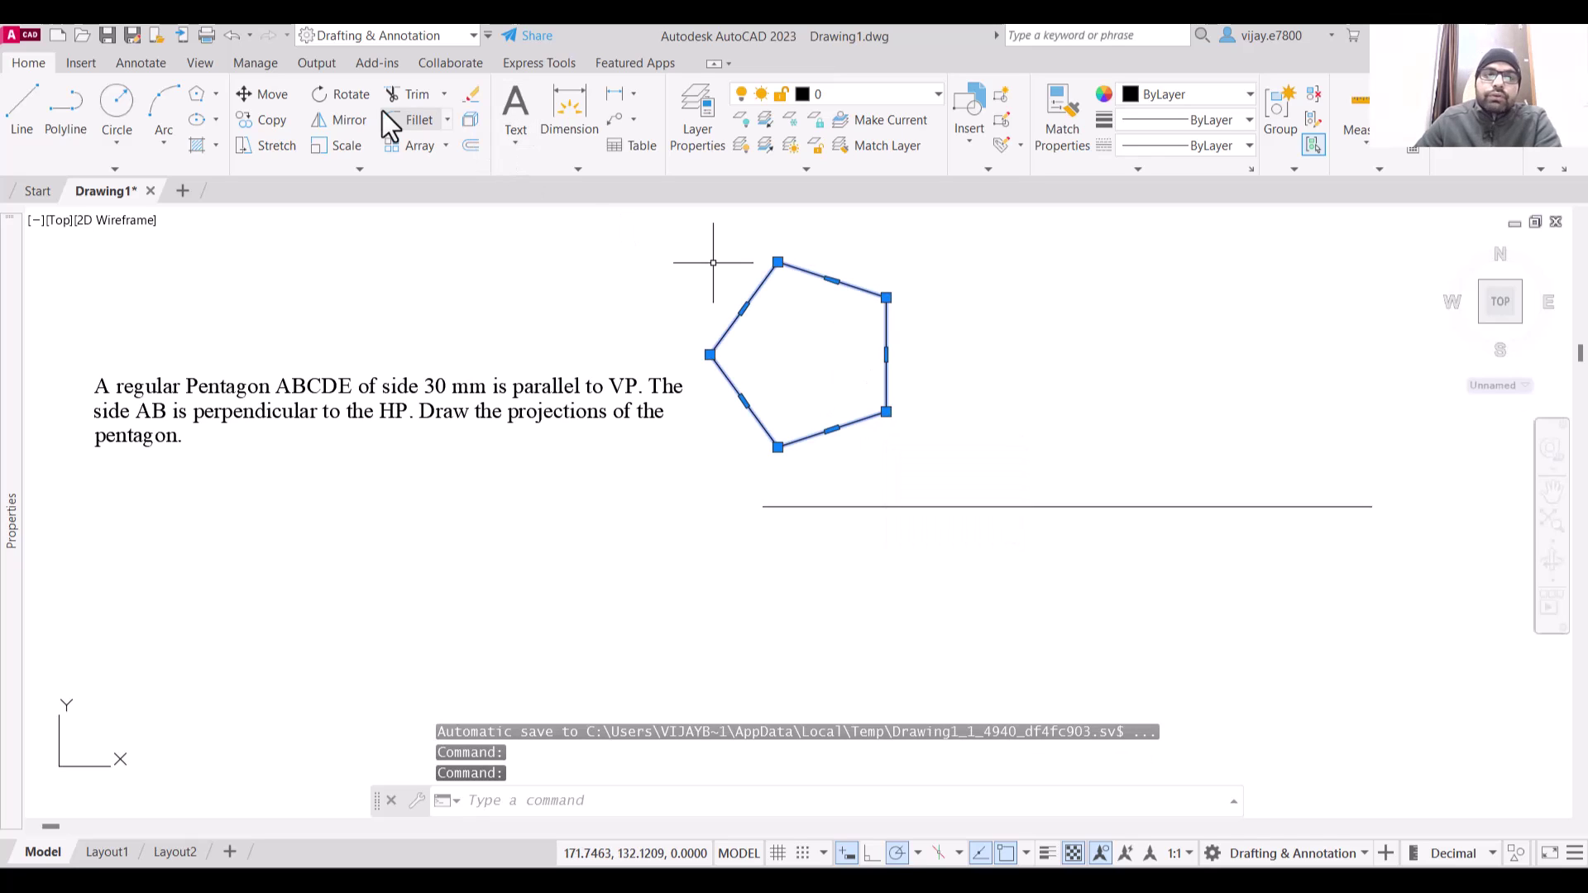
click(273, 96)
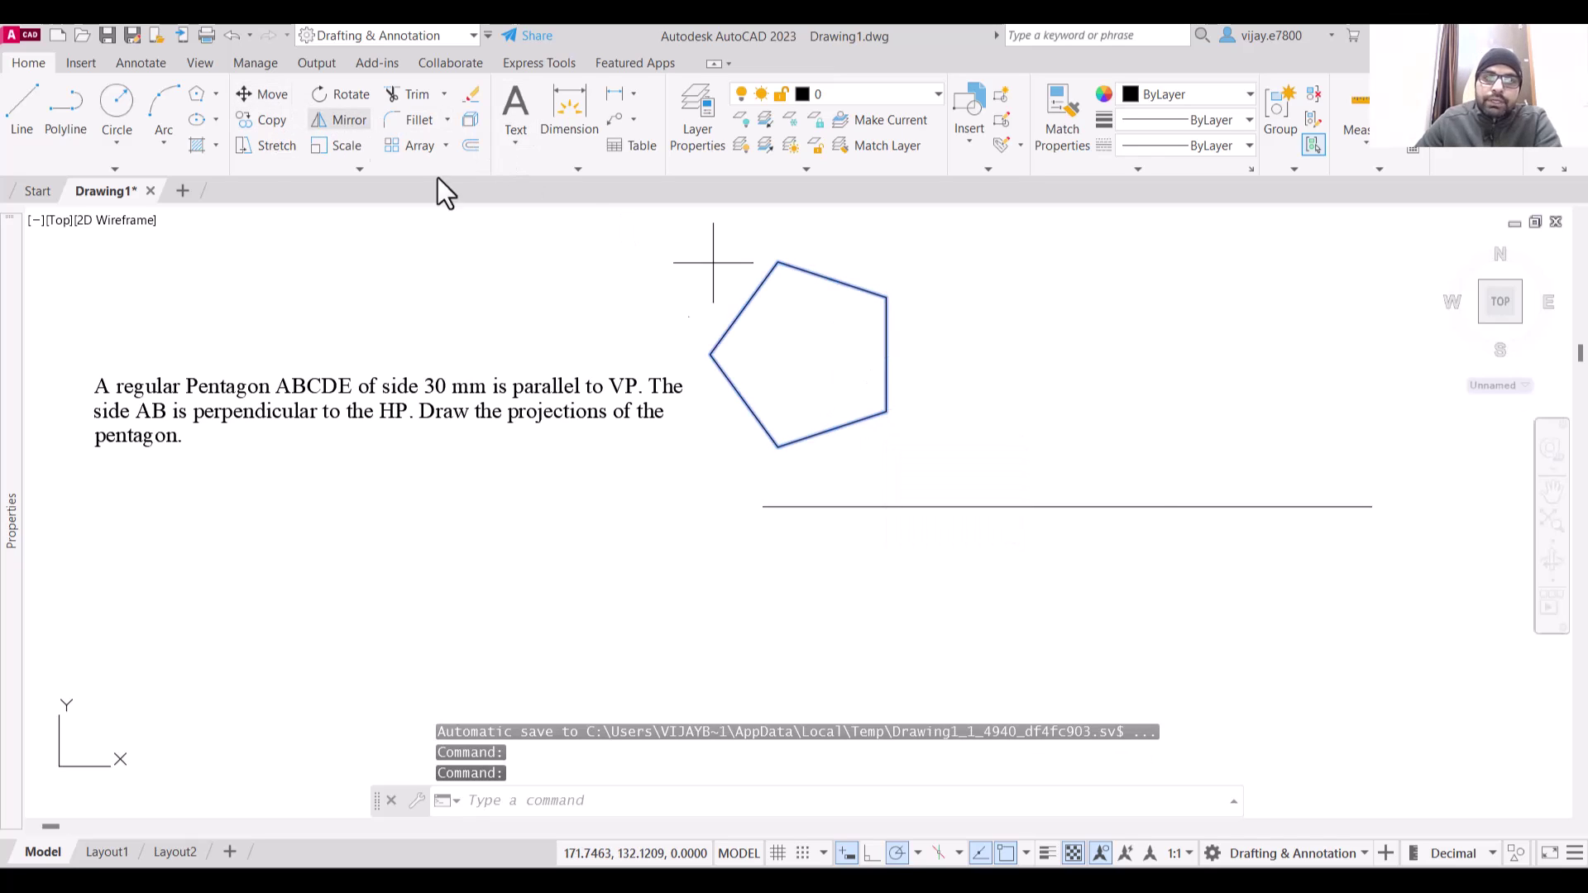
click(807, 355)
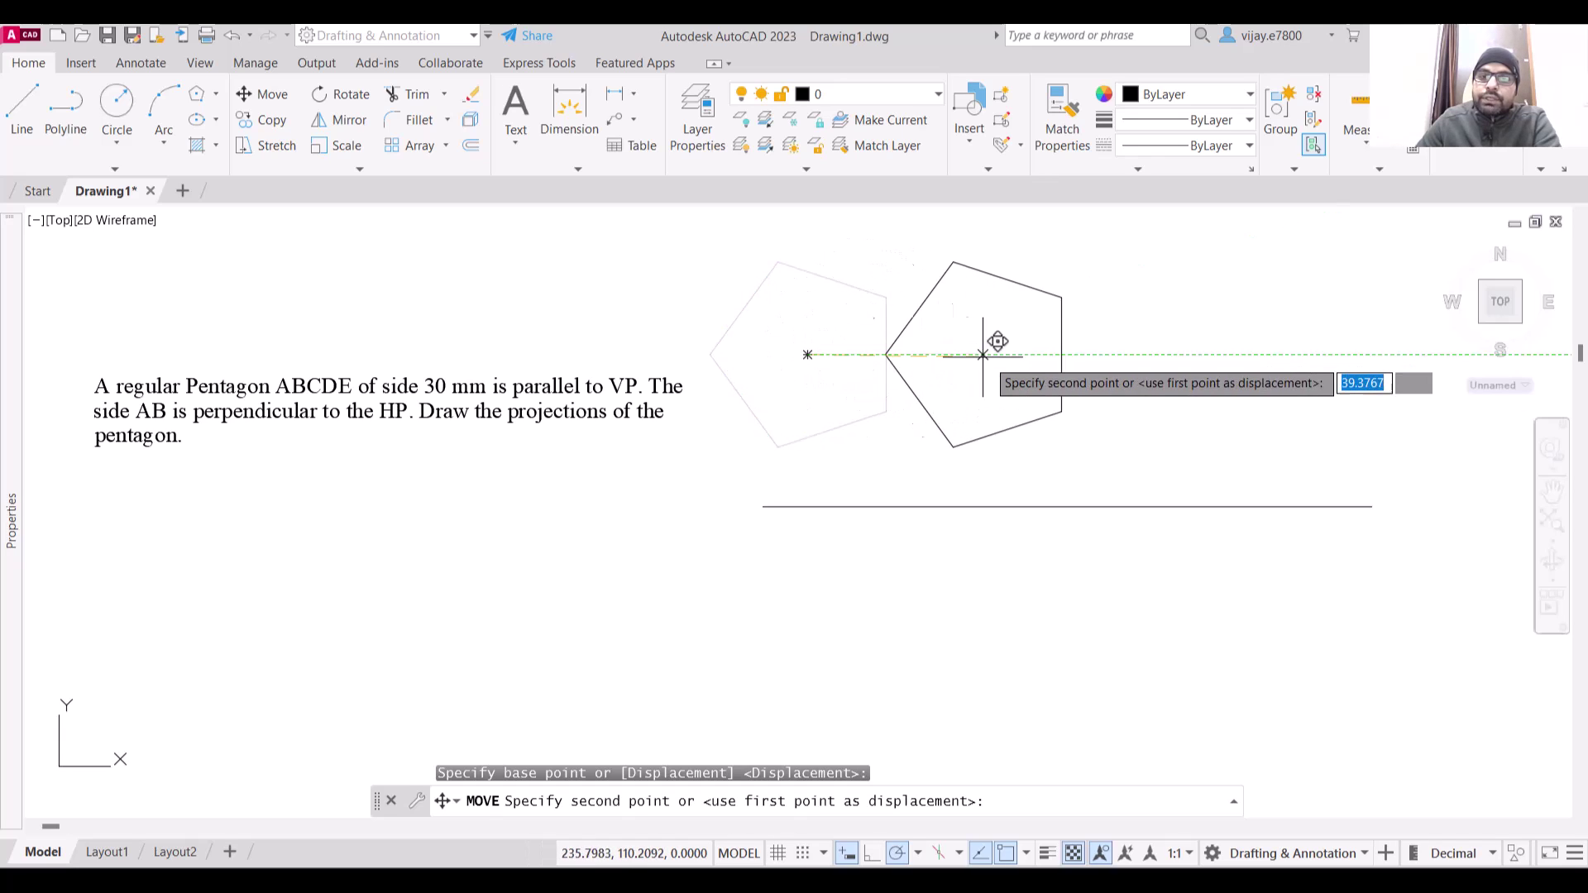
click(994, 355)
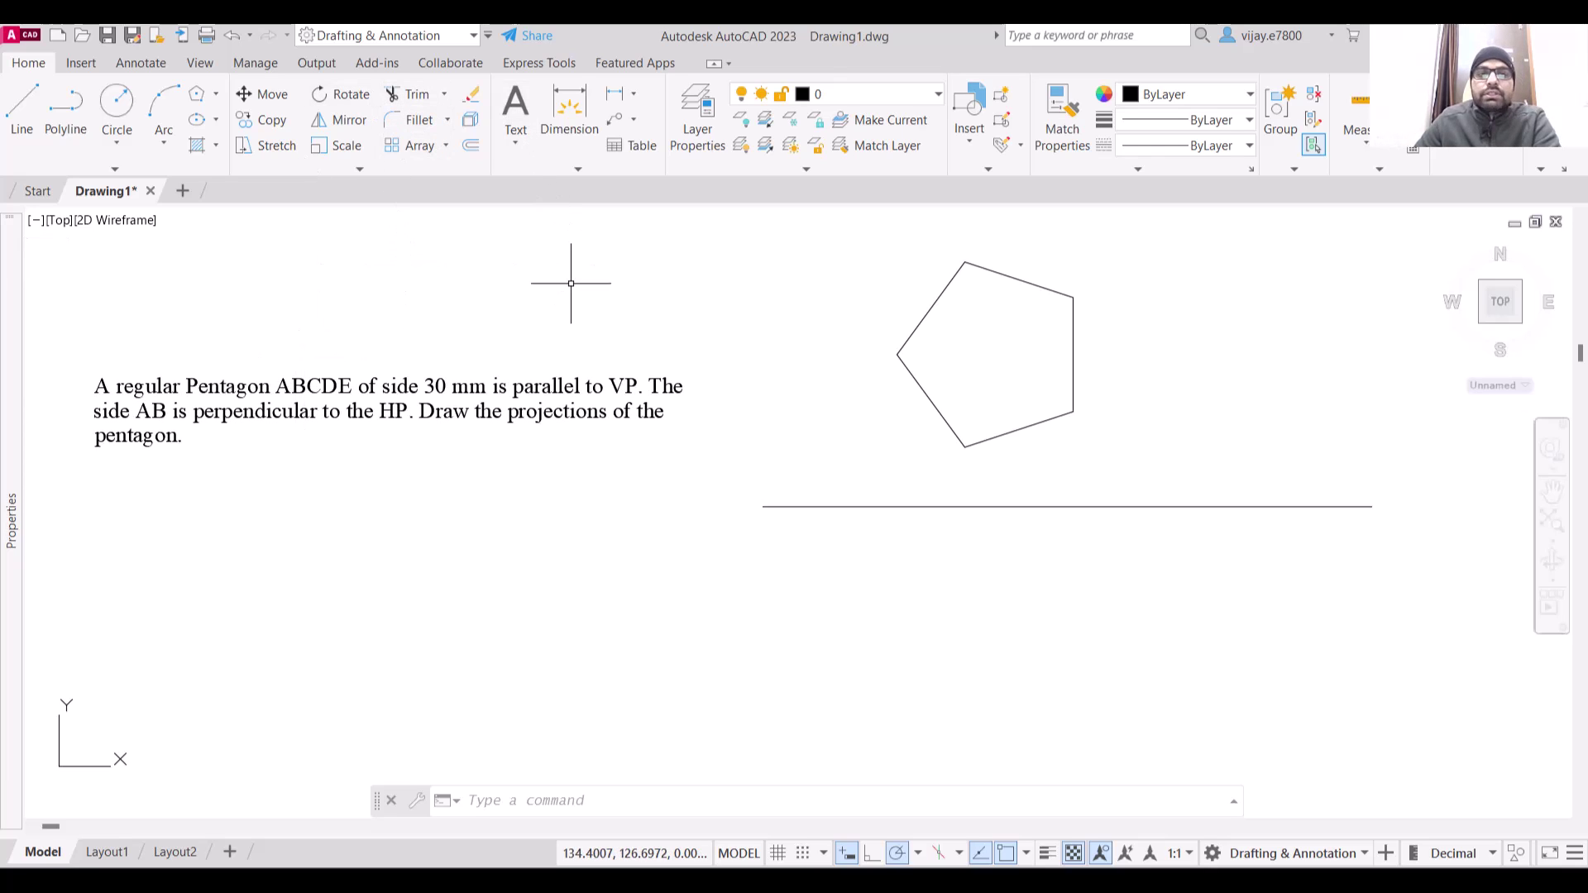
Place a multiline text label "a" beside the pentagon's upper-right vertex
click(518, 142)
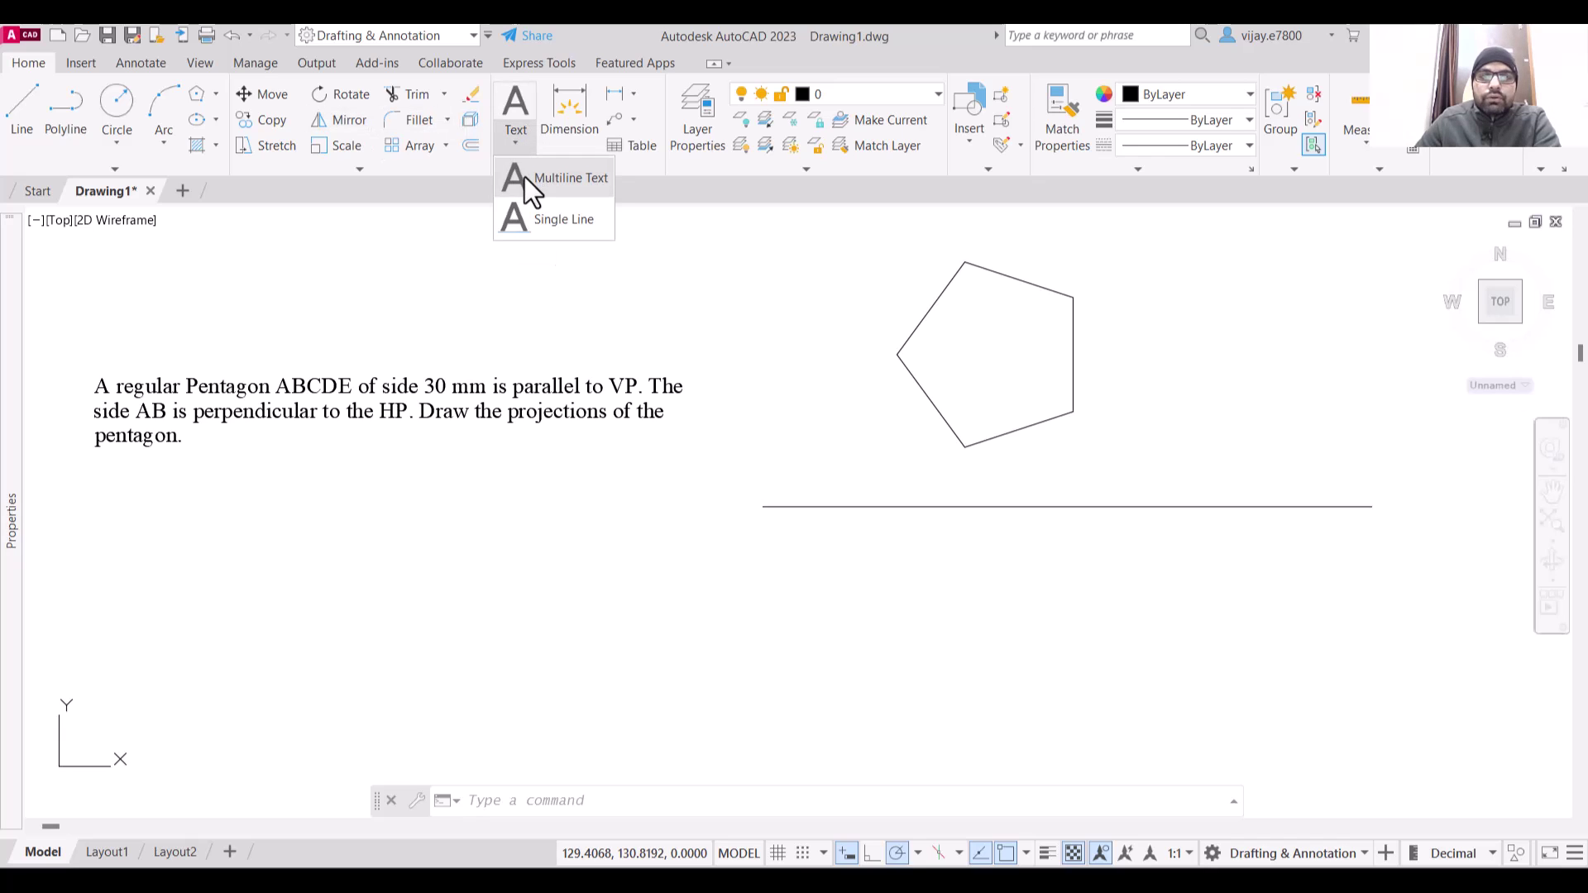
click(524, 176)
click(1104, 281)
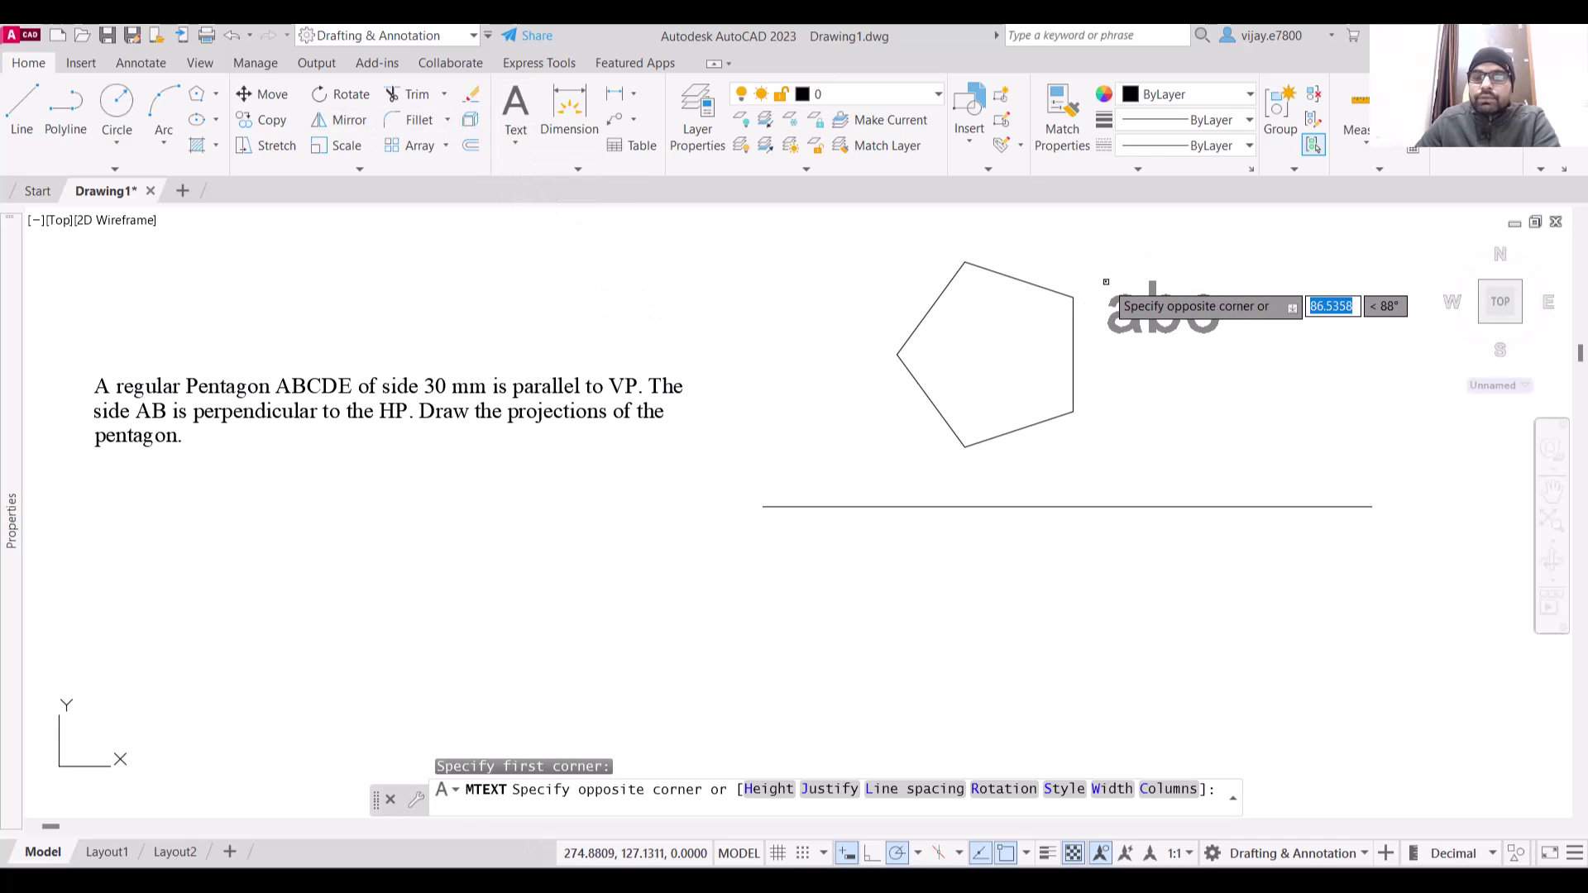
click(1220, 367)
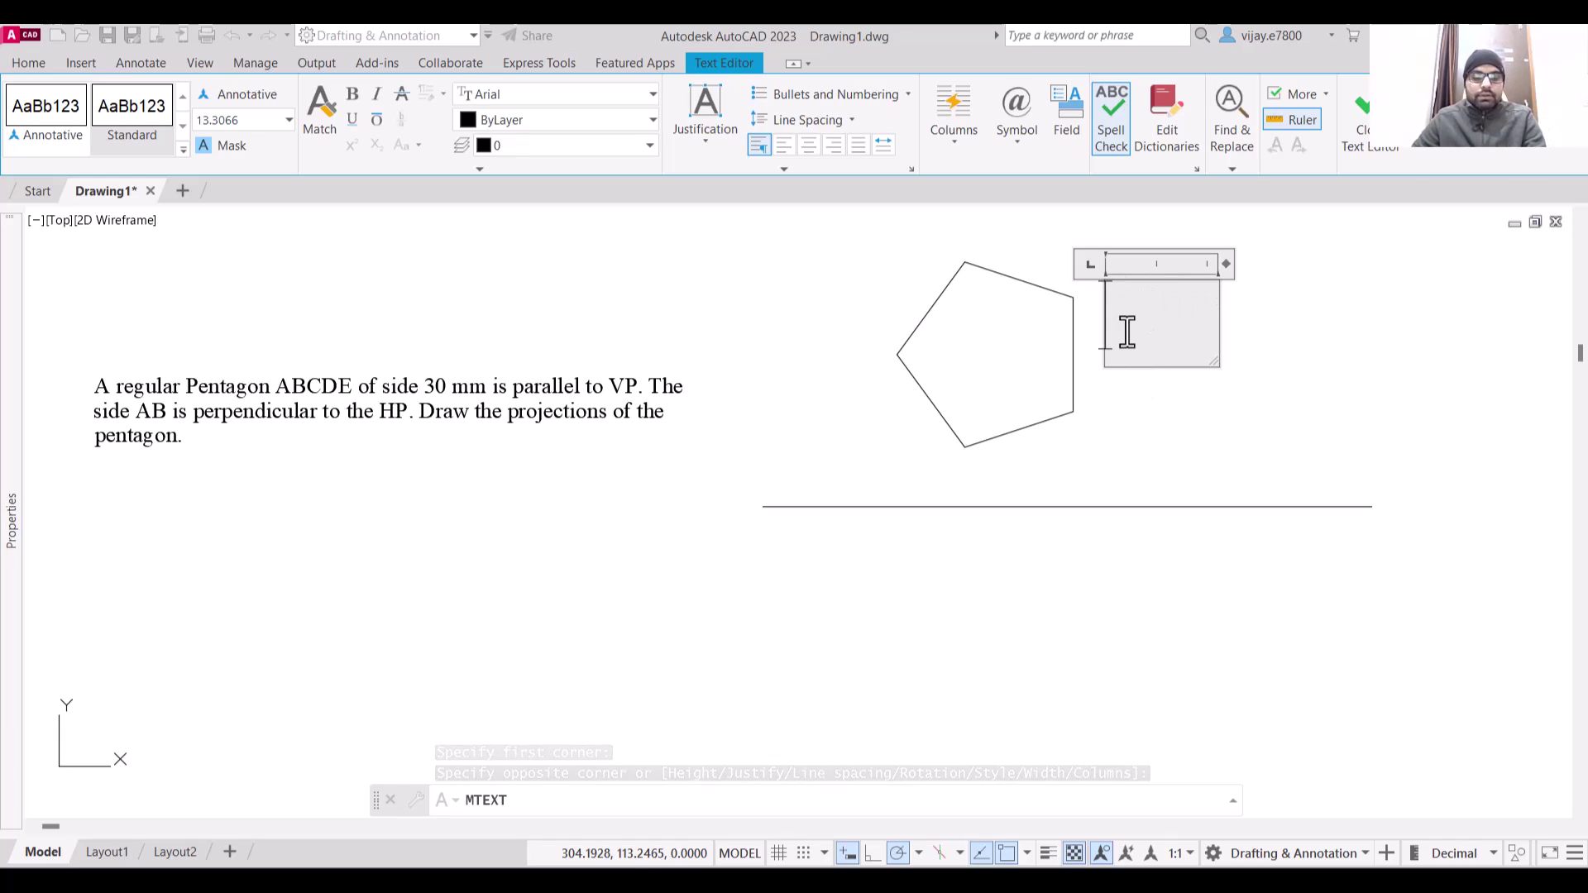
text(a)
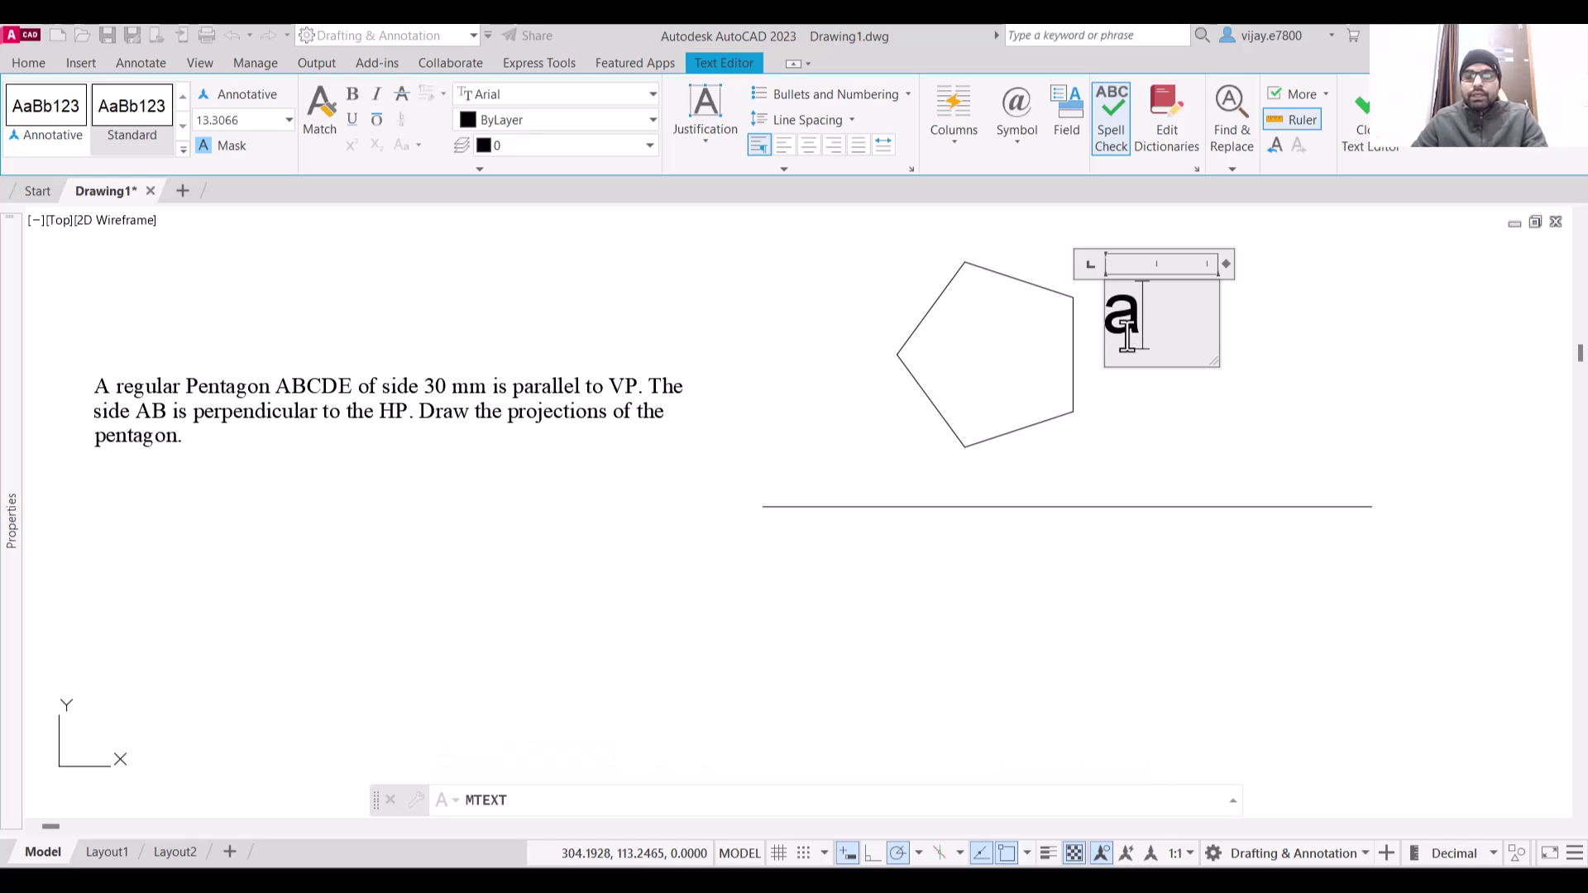
click(1169, 430)
Try to set the text height of the "a" label to 3
click(1122, 313)
double_click(1122, 312)
double_click(1112, 317)
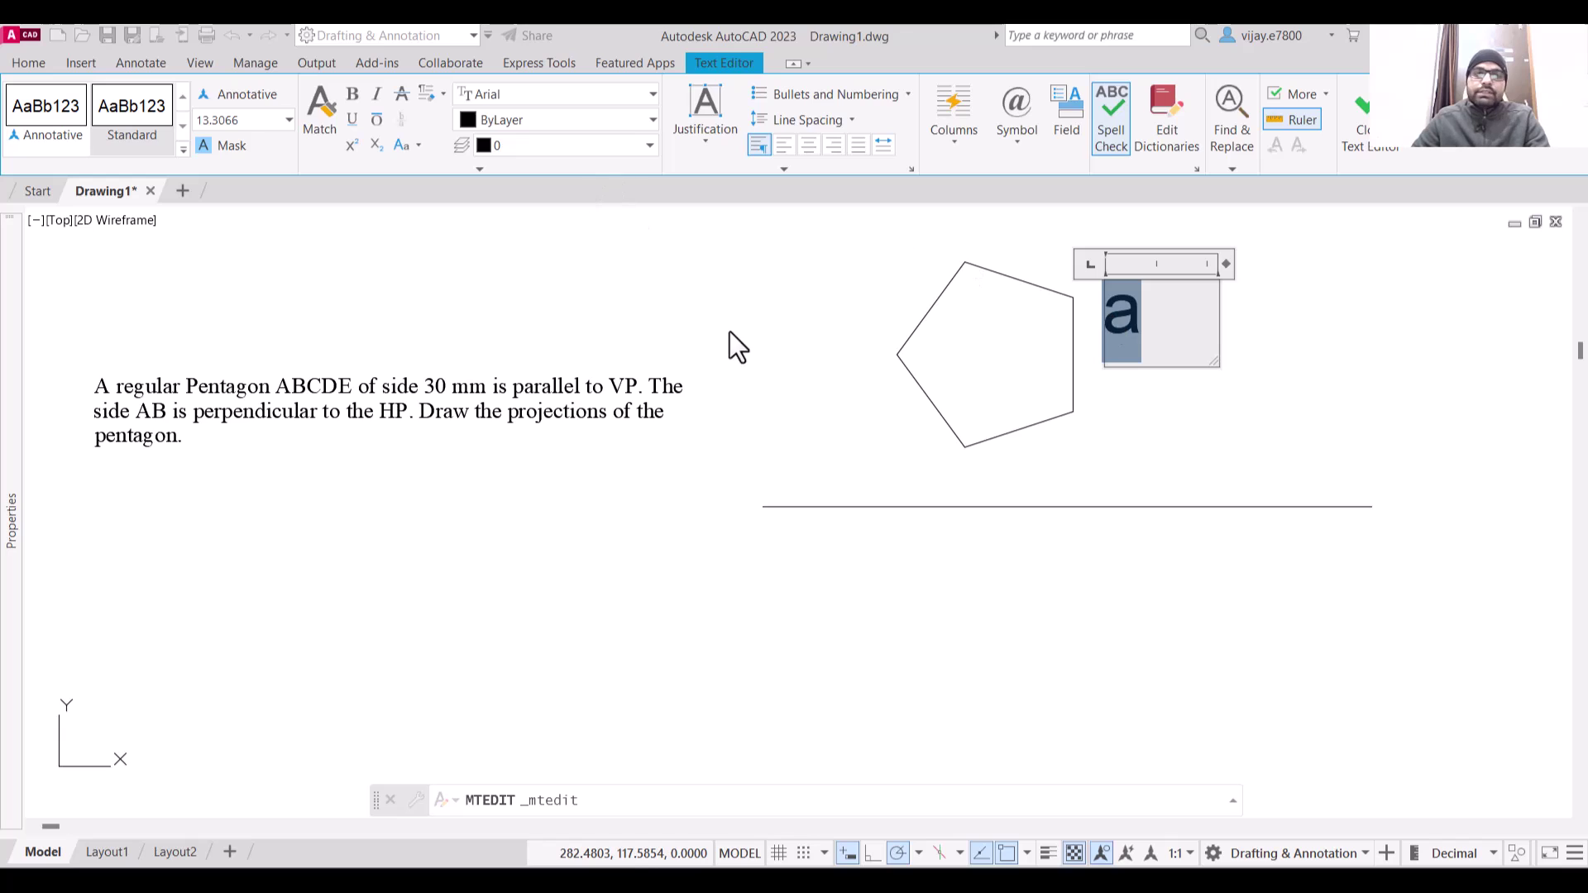
click(260, 120)
text(3)
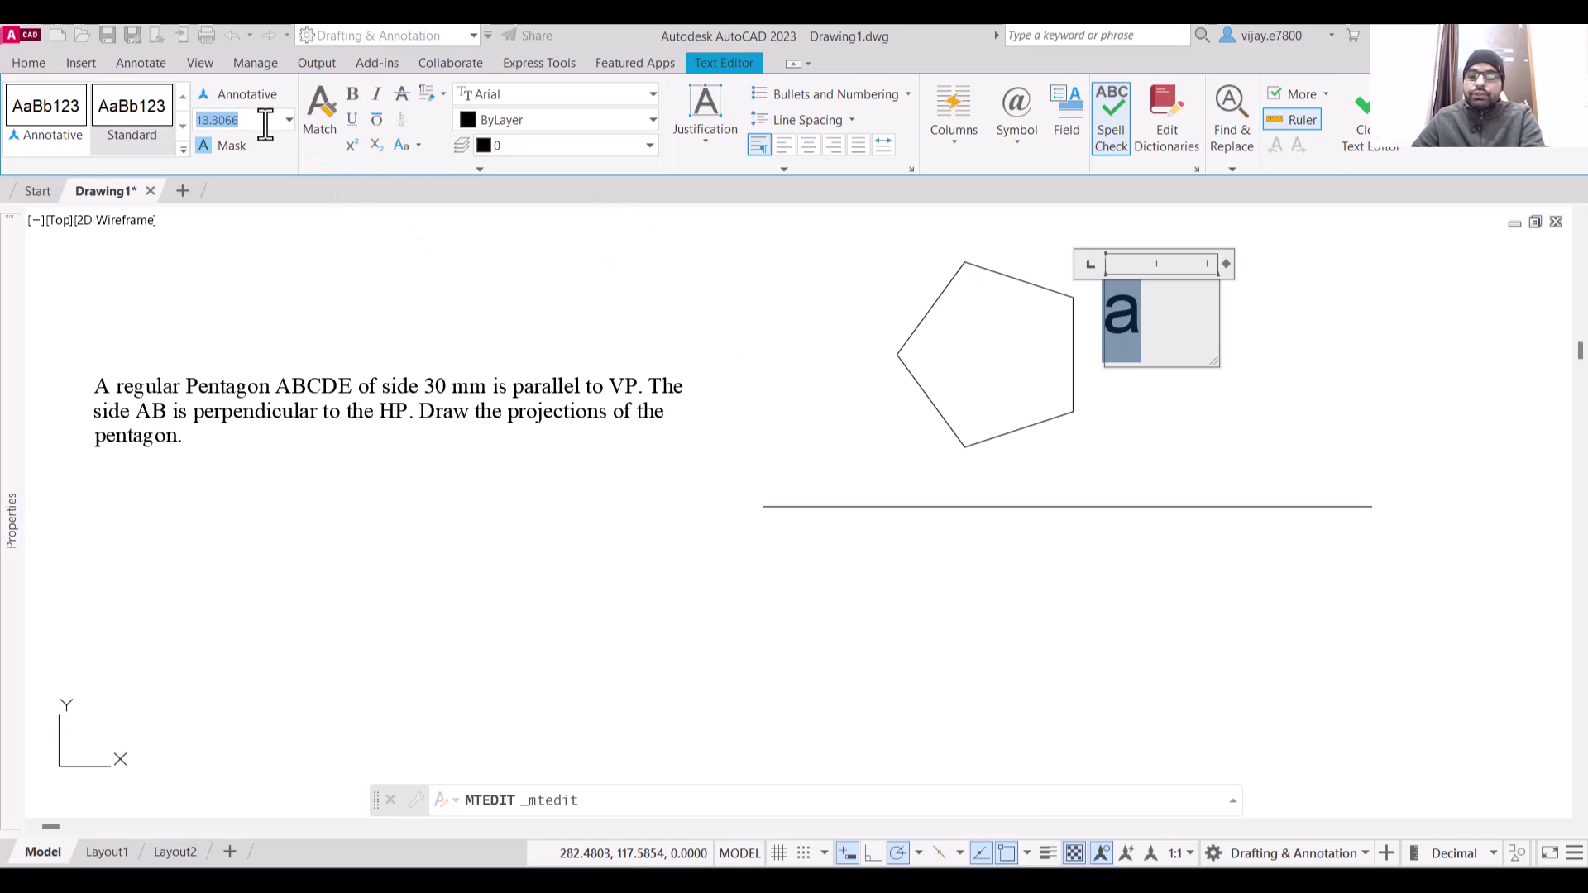
click(1362, 112)
Reopen the "a" label for editing and set the height of its text to 3
click(1113, 313)
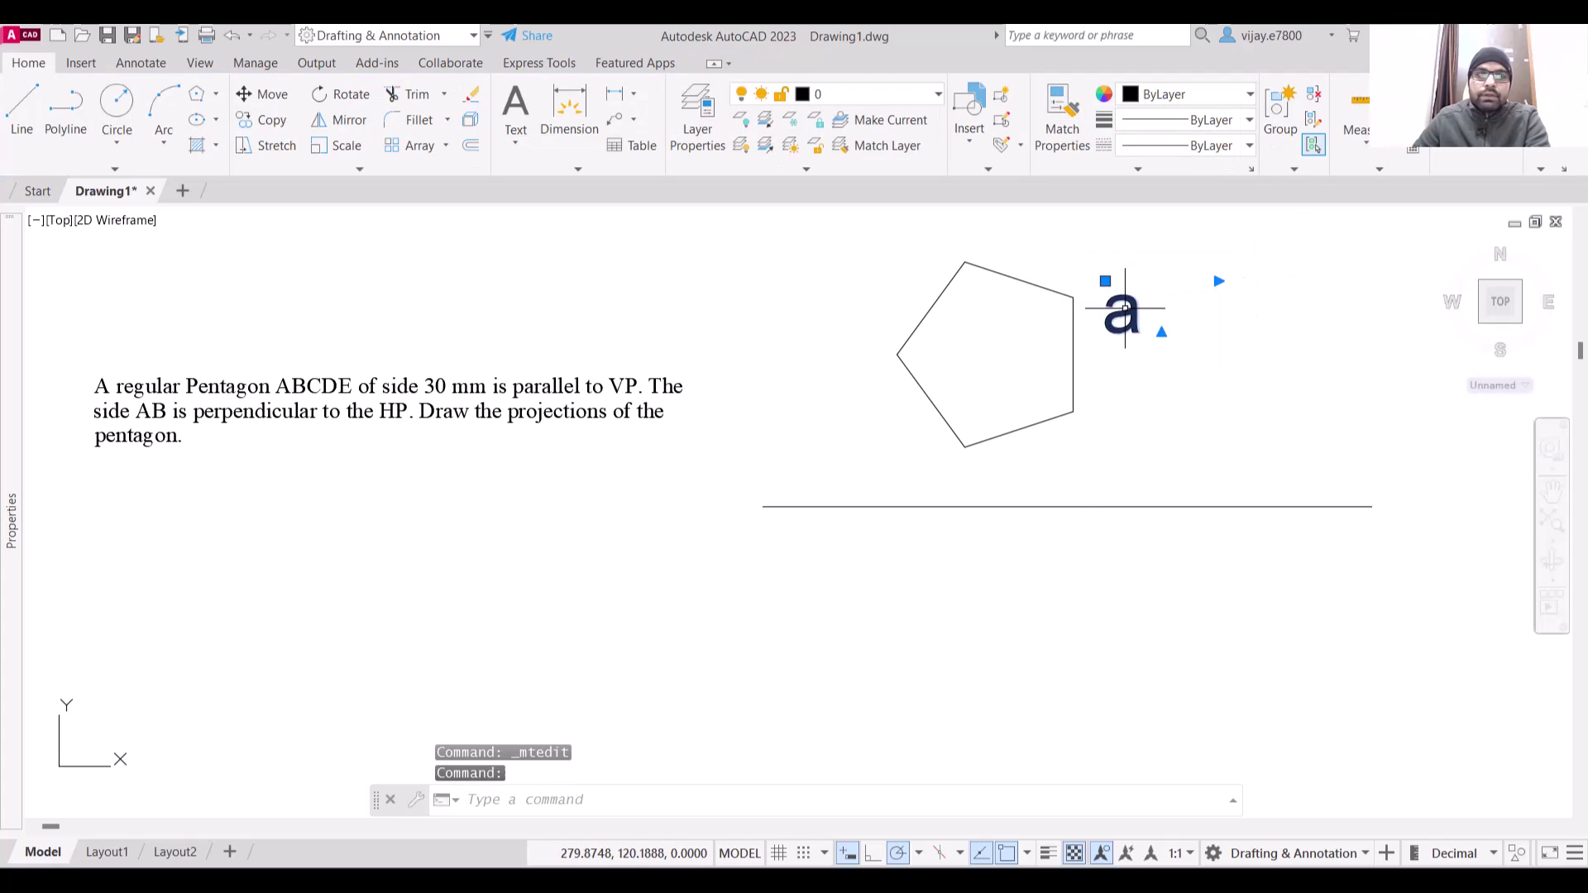
double_click(1120, 313)
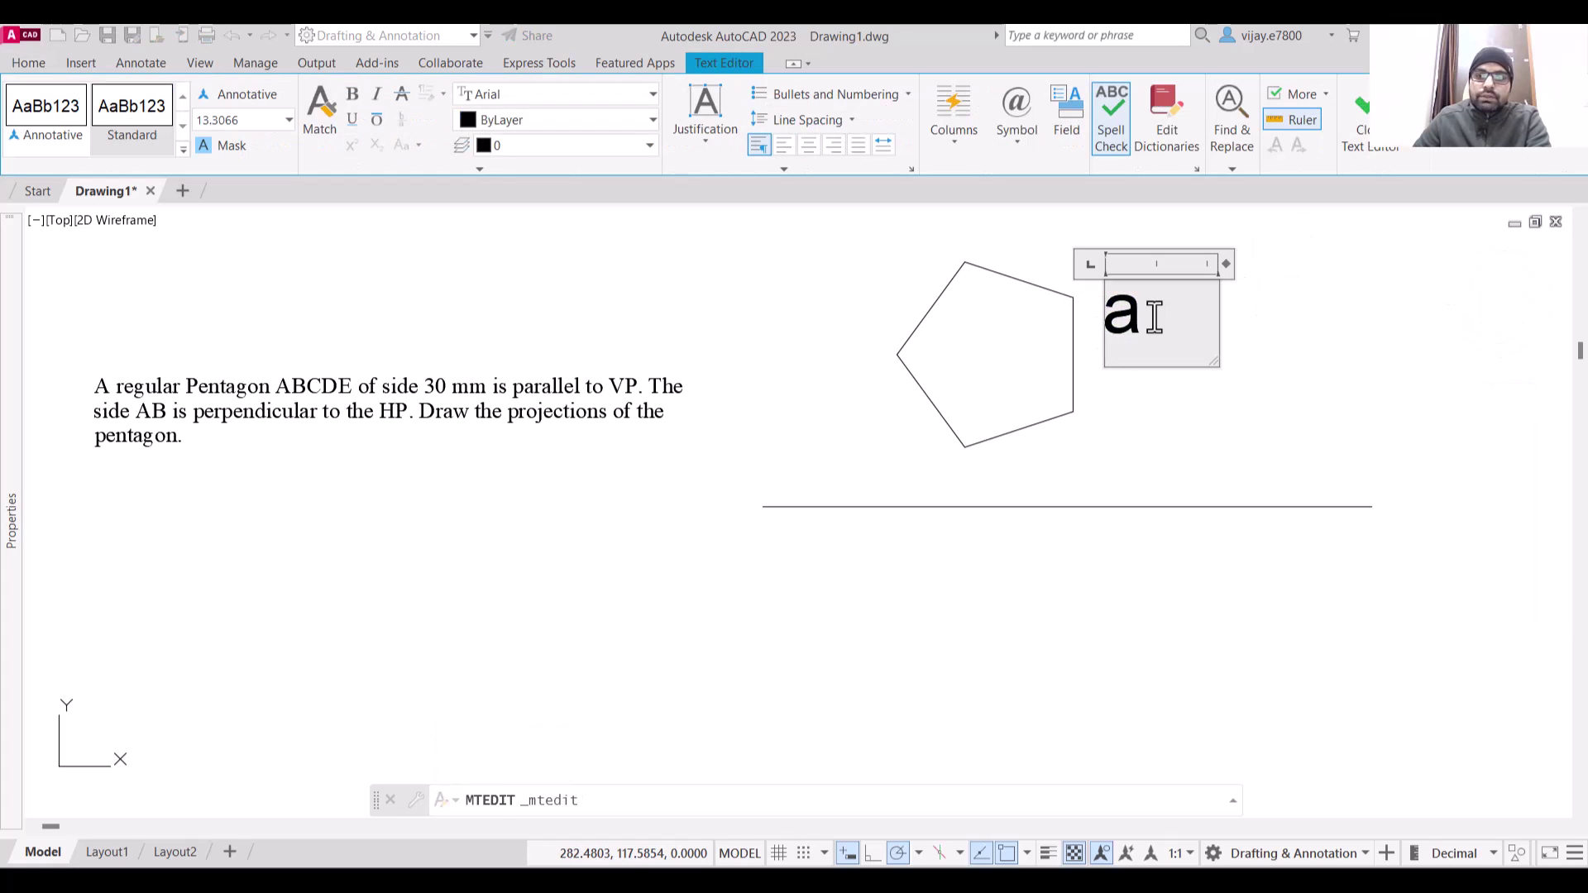
drag(1142, 320, 1105, 320)
click(279, 121)
text(3)
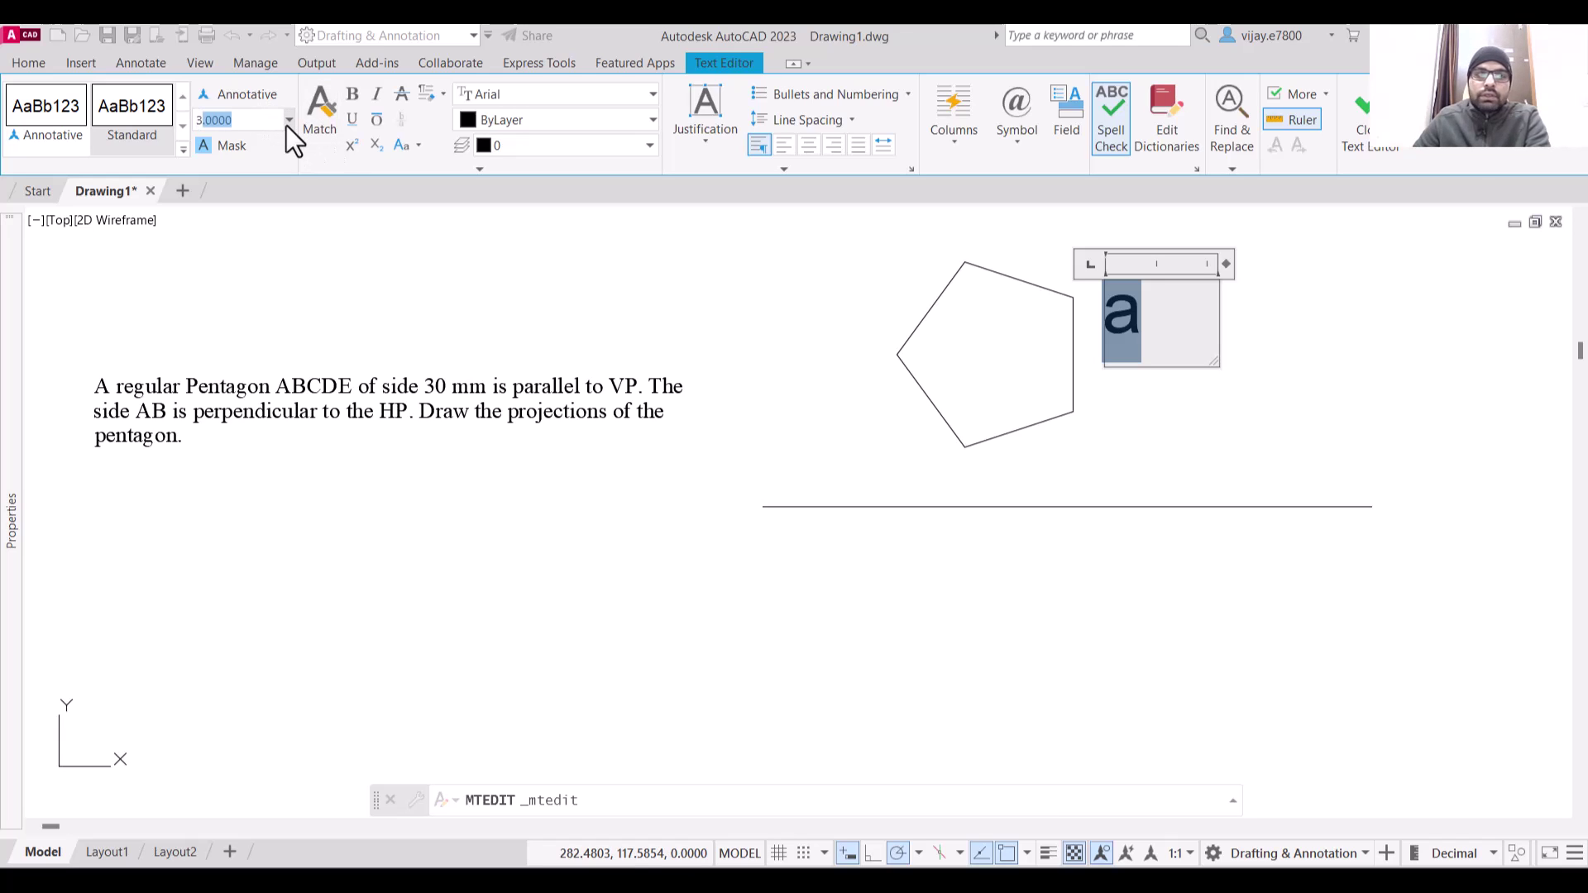
key(Return)
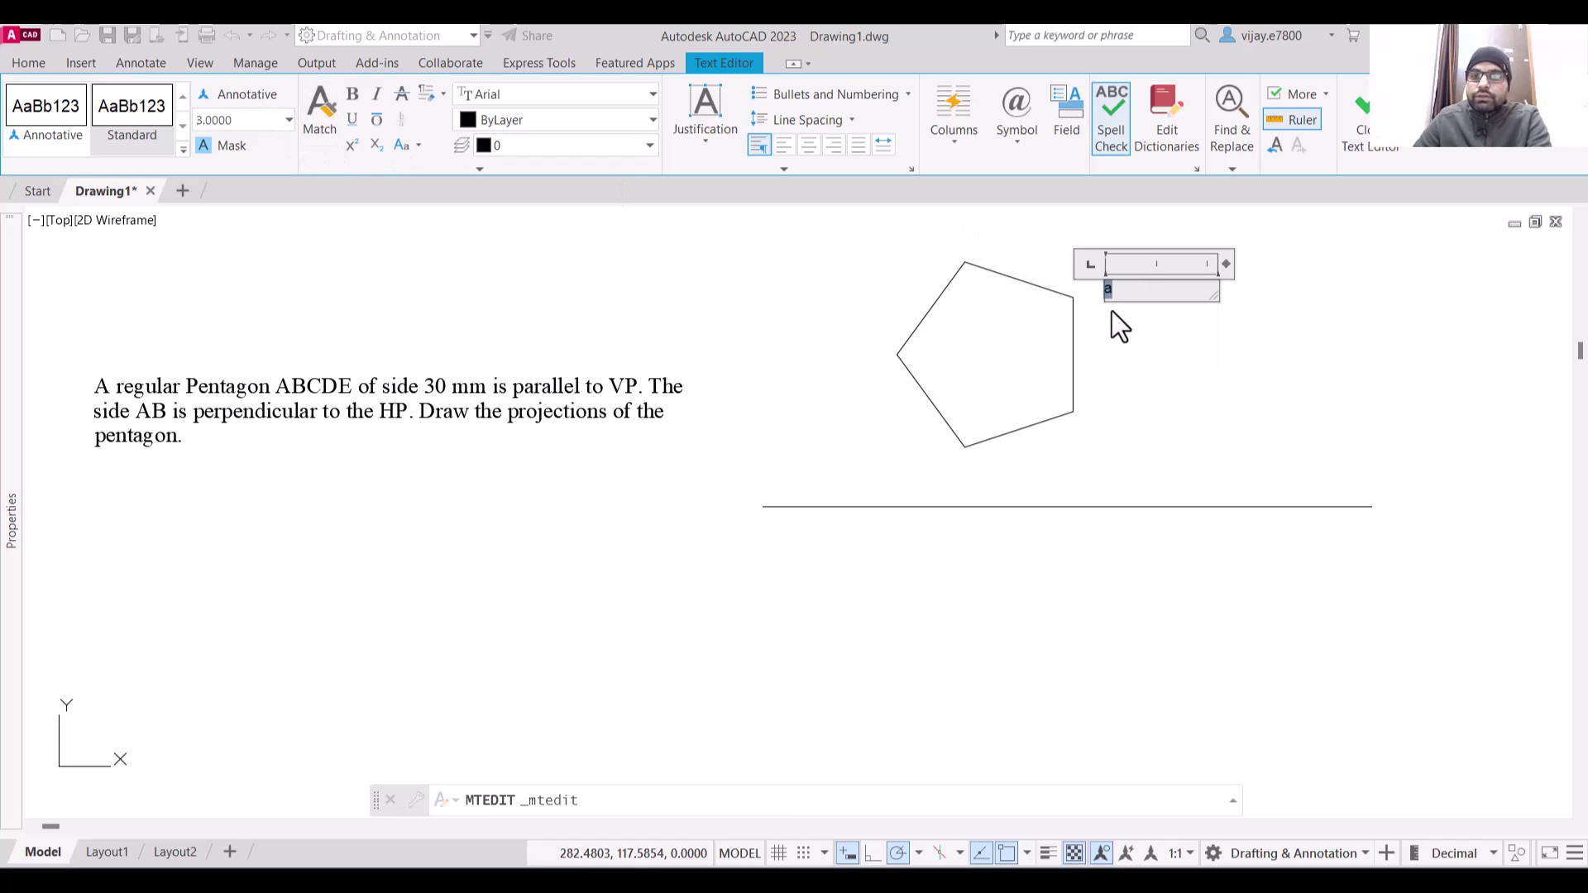
Change the label to a' and move it right next to the pentagon's upper-right vertex
click(1127, 287)
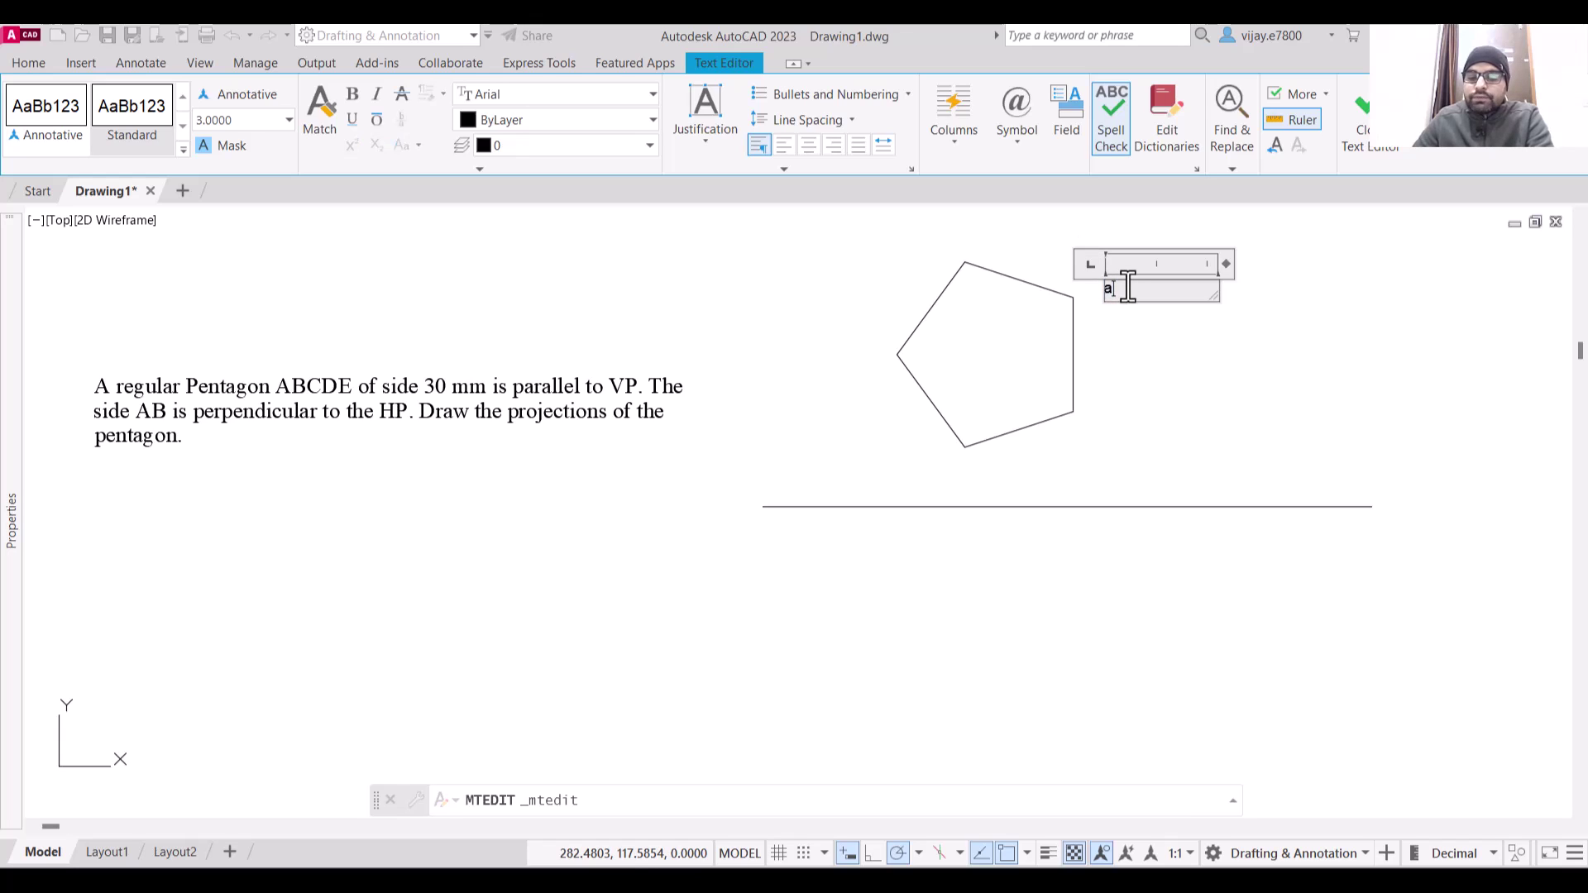
click(1113, 331)
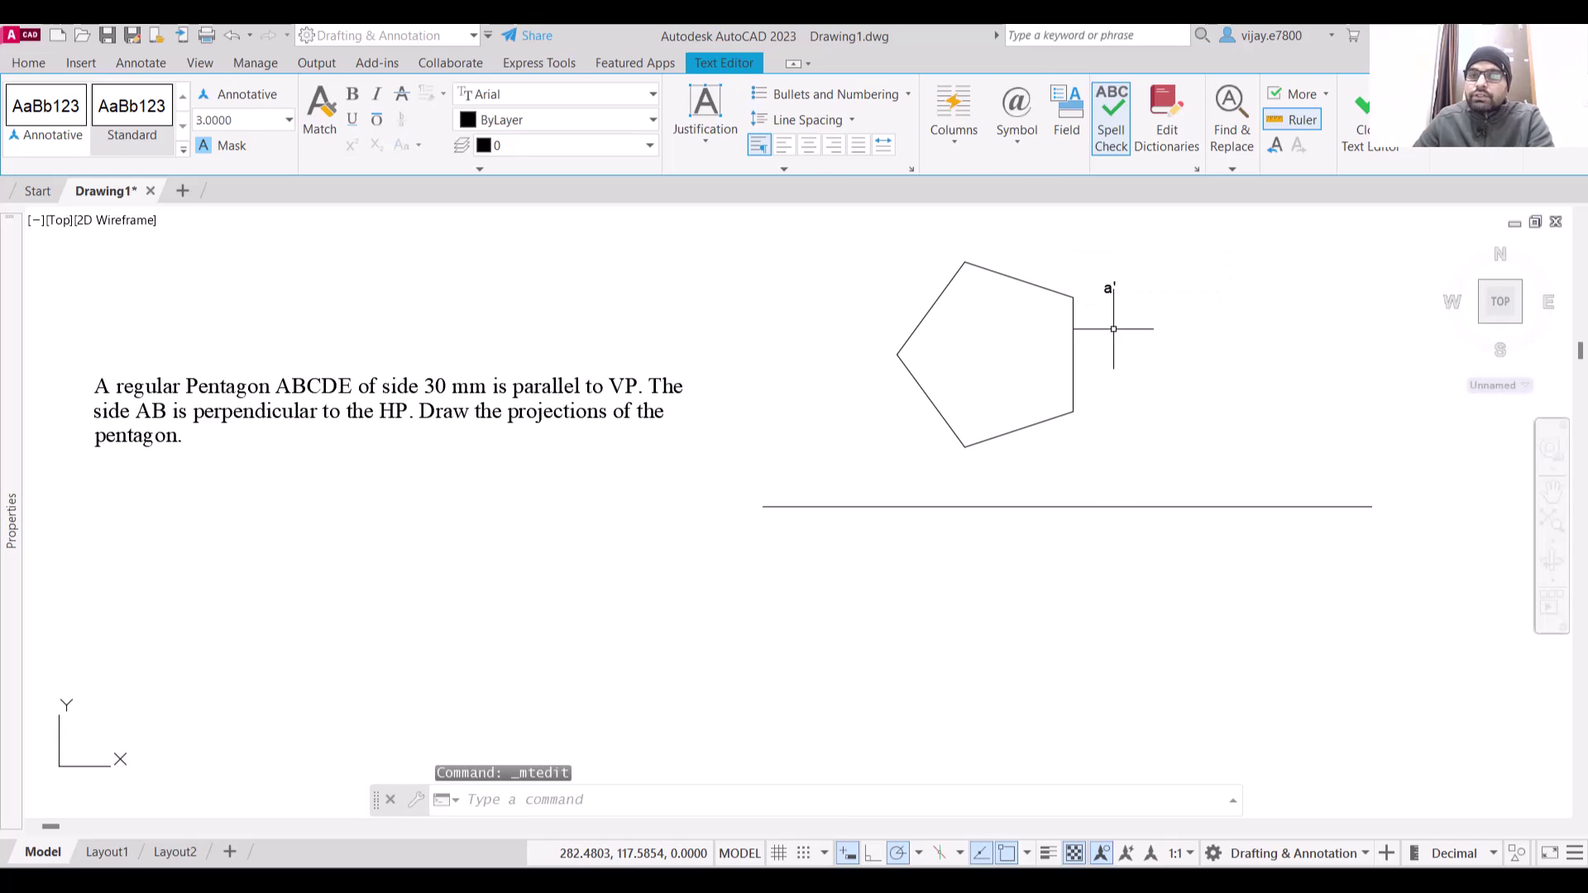
click(1106, 282)
click(1085, 296)
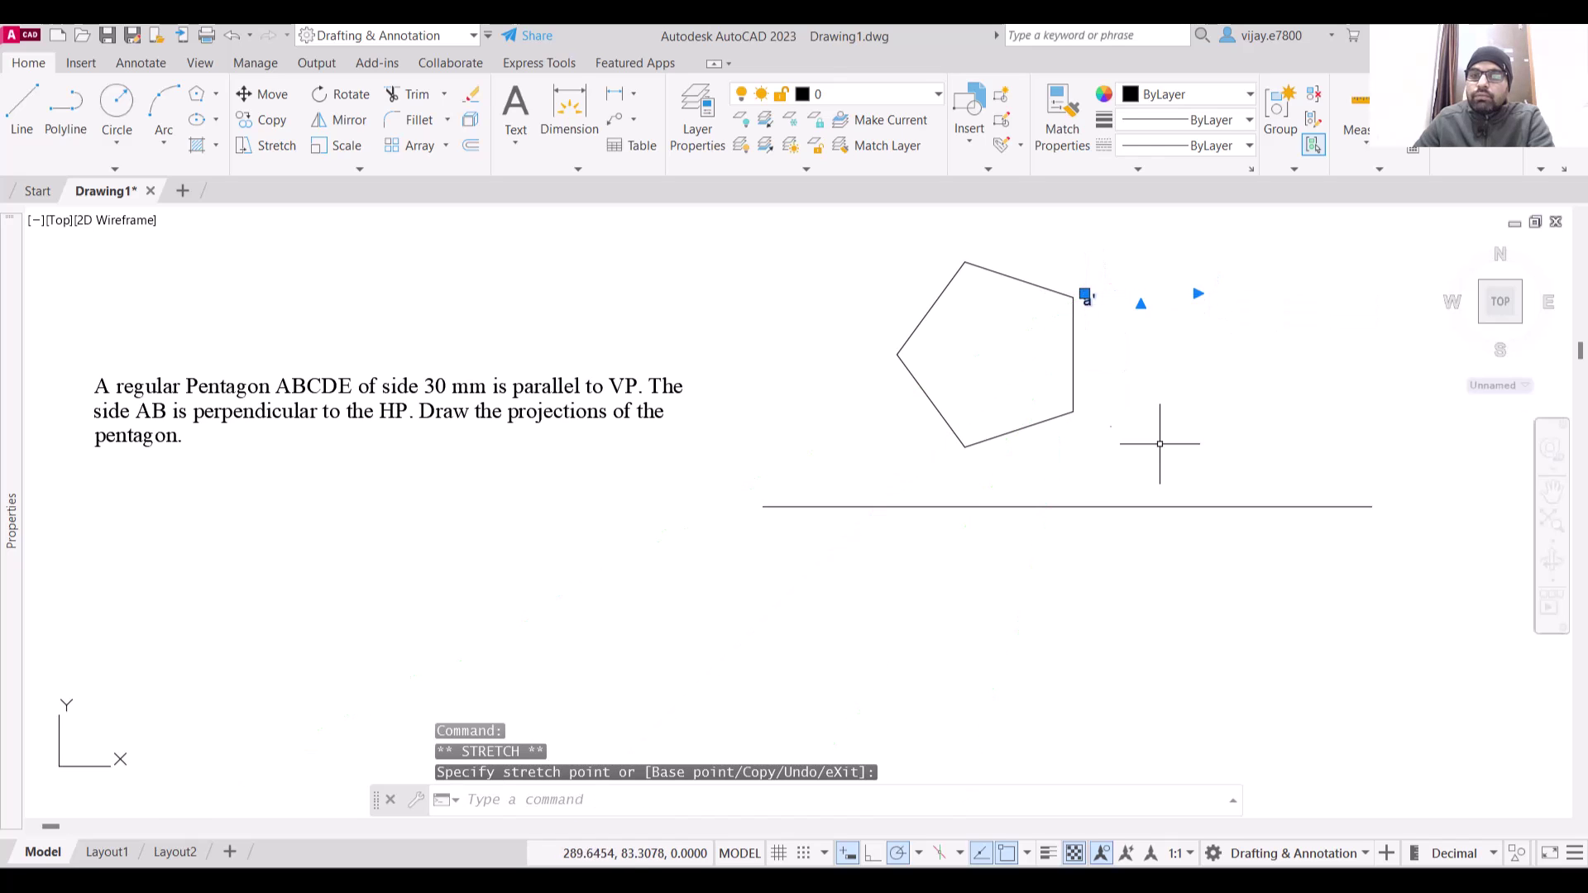
key(ctrl+c)
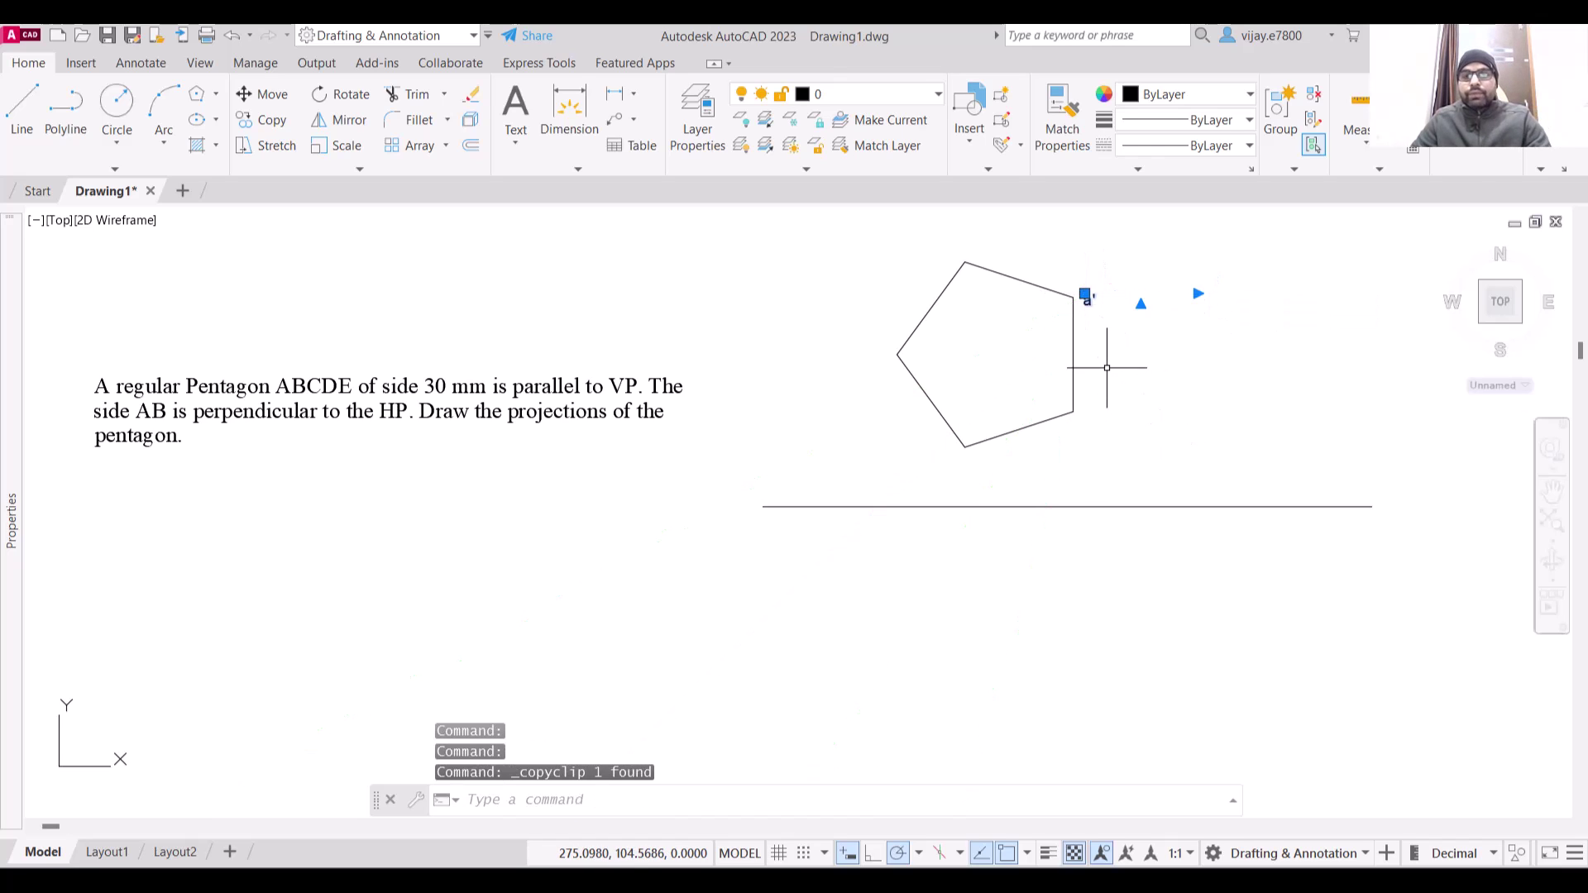
click(258, 120)
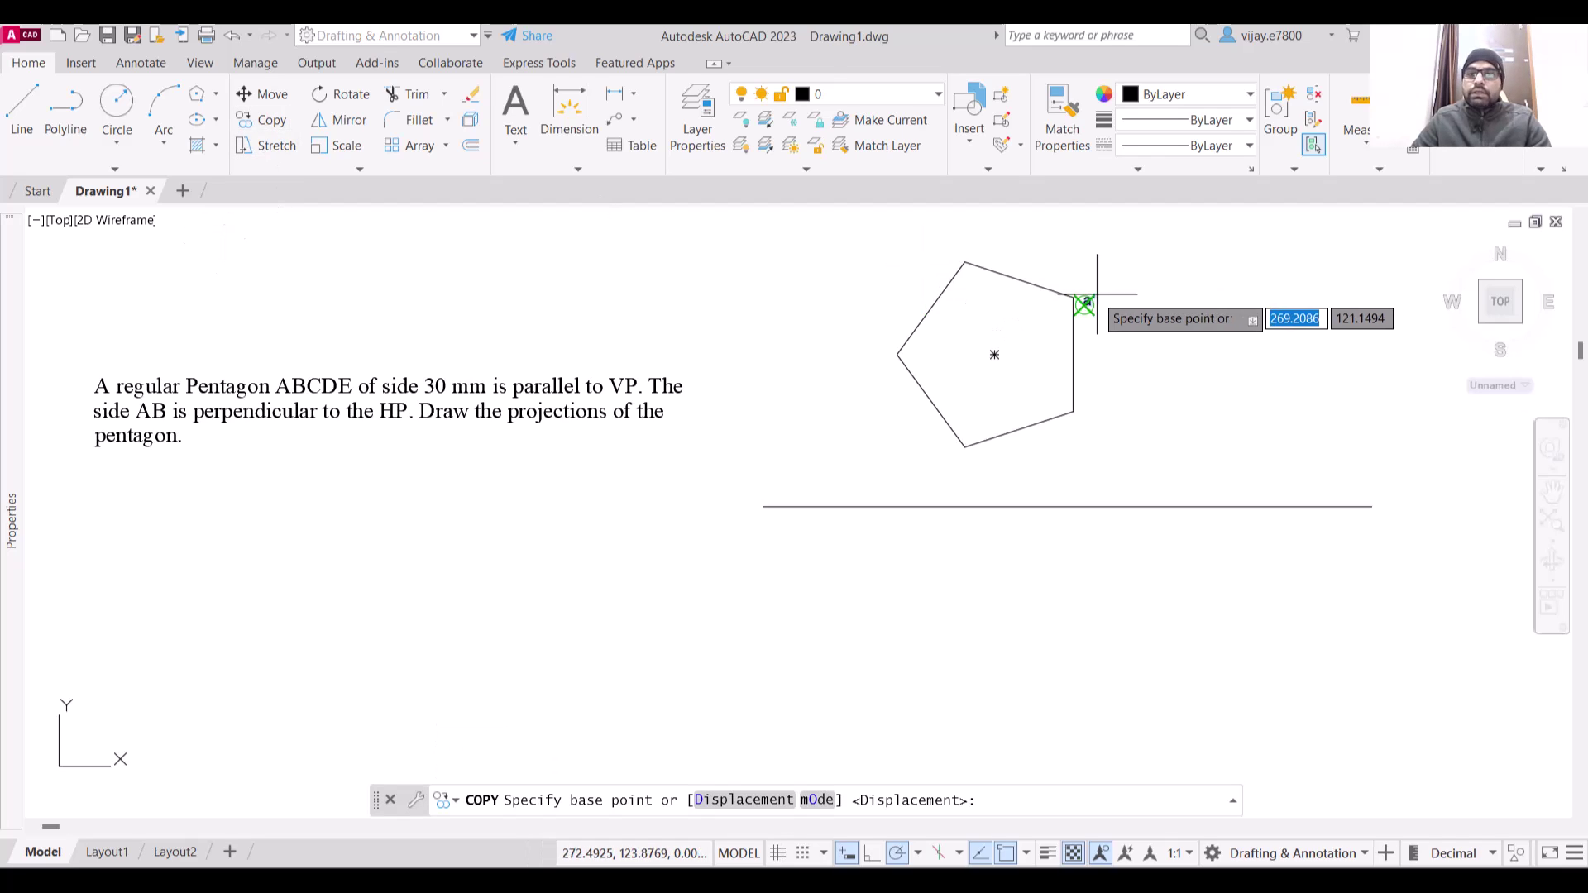
click(1086, 300)
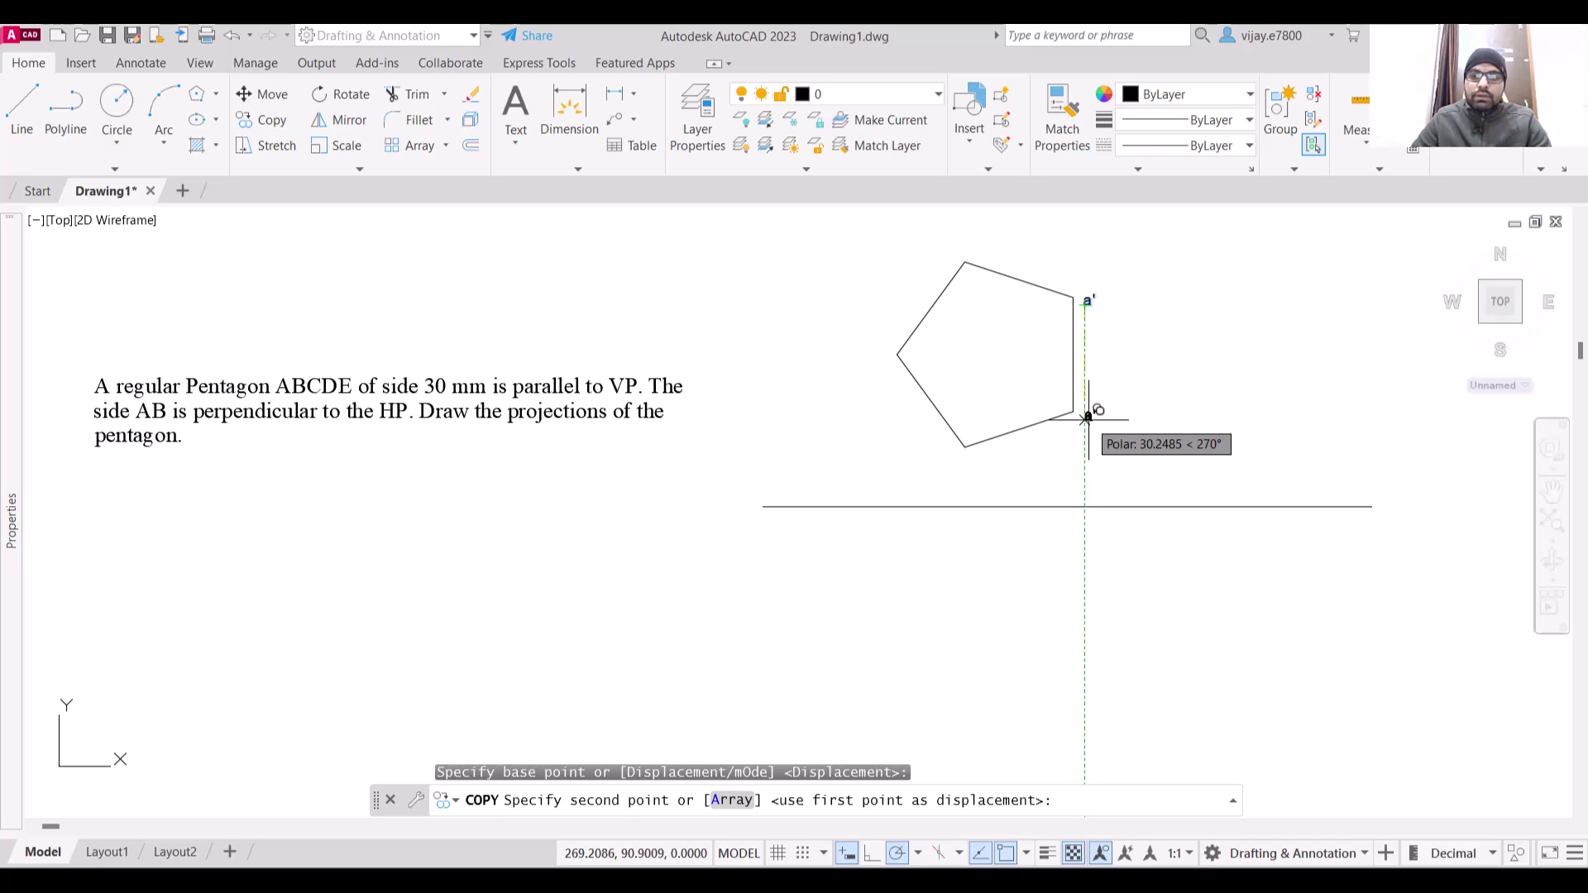
key(Escape)
Copy the a' label from its vertex to each of the other four vertices of the pentagon
click(1108, 311)
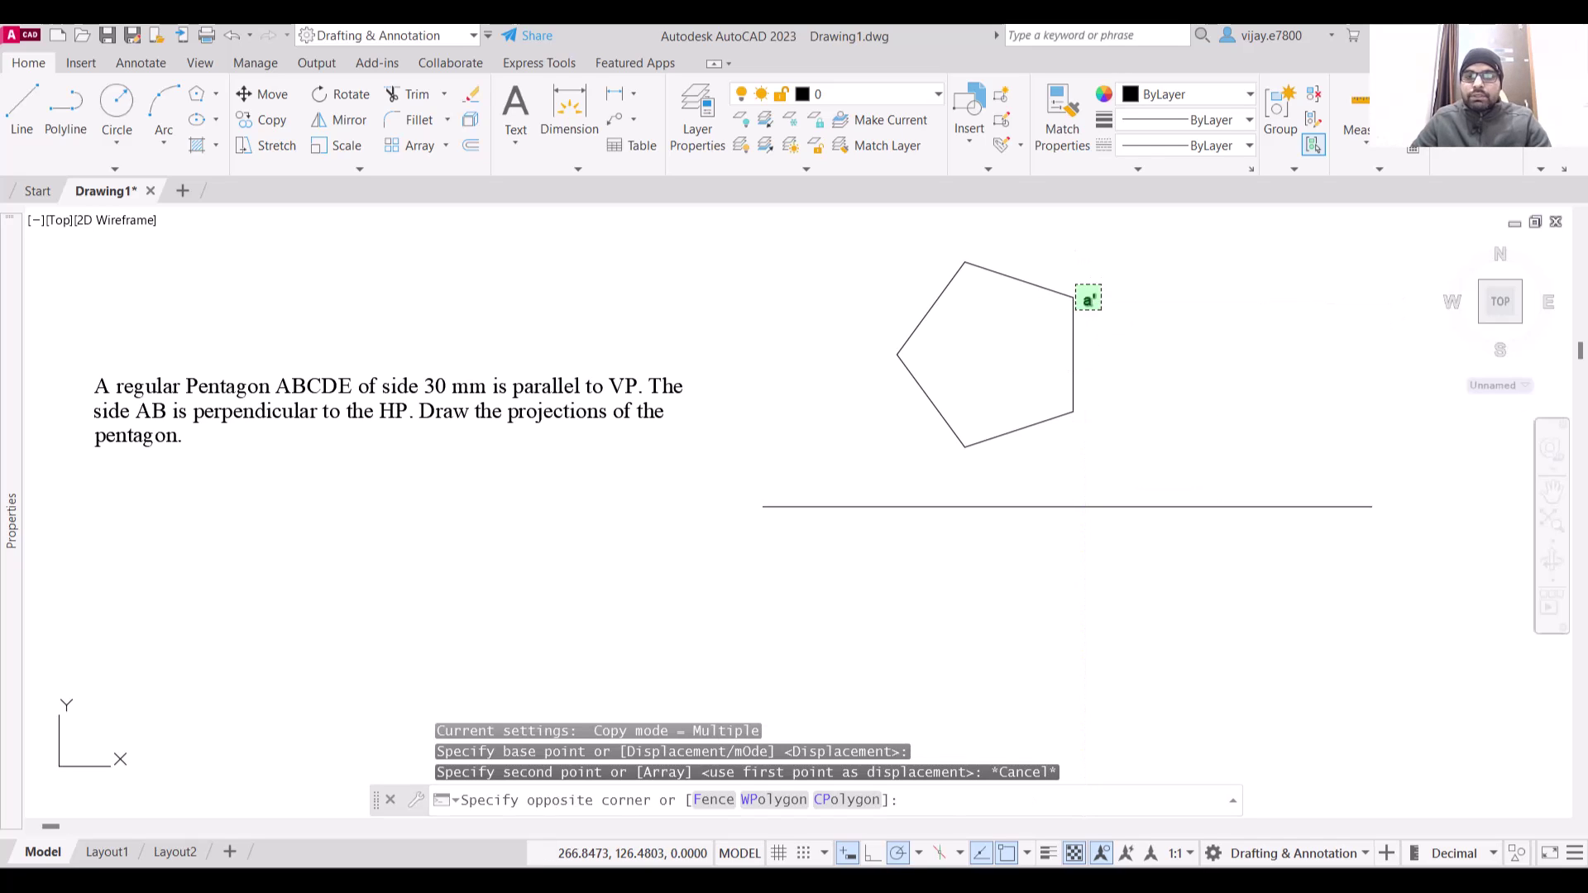
click(1076, 290)
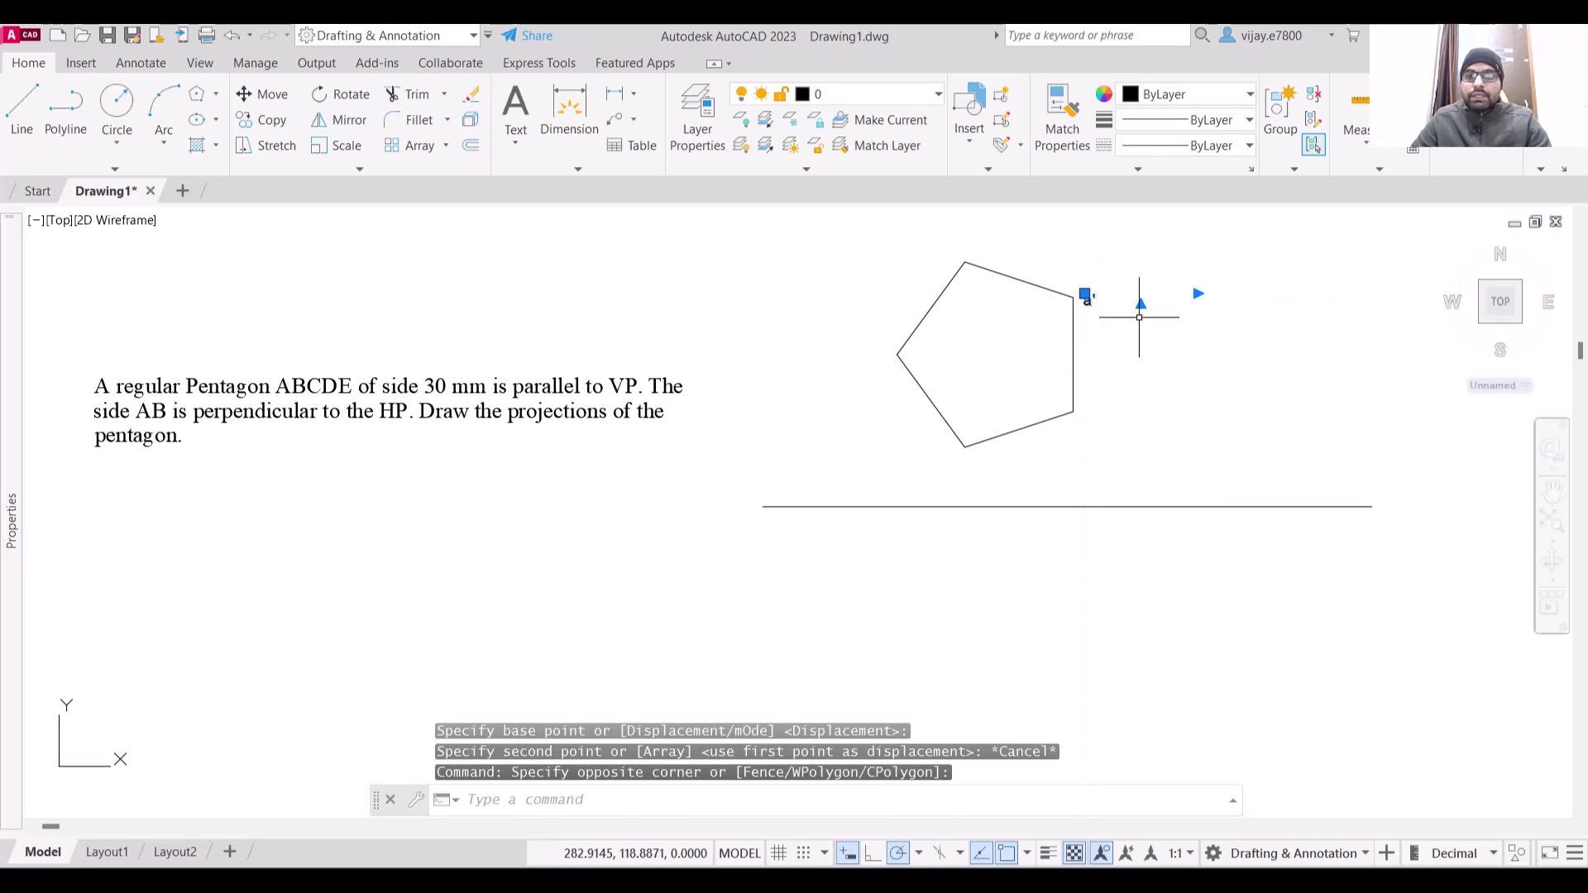
click(265, 122)
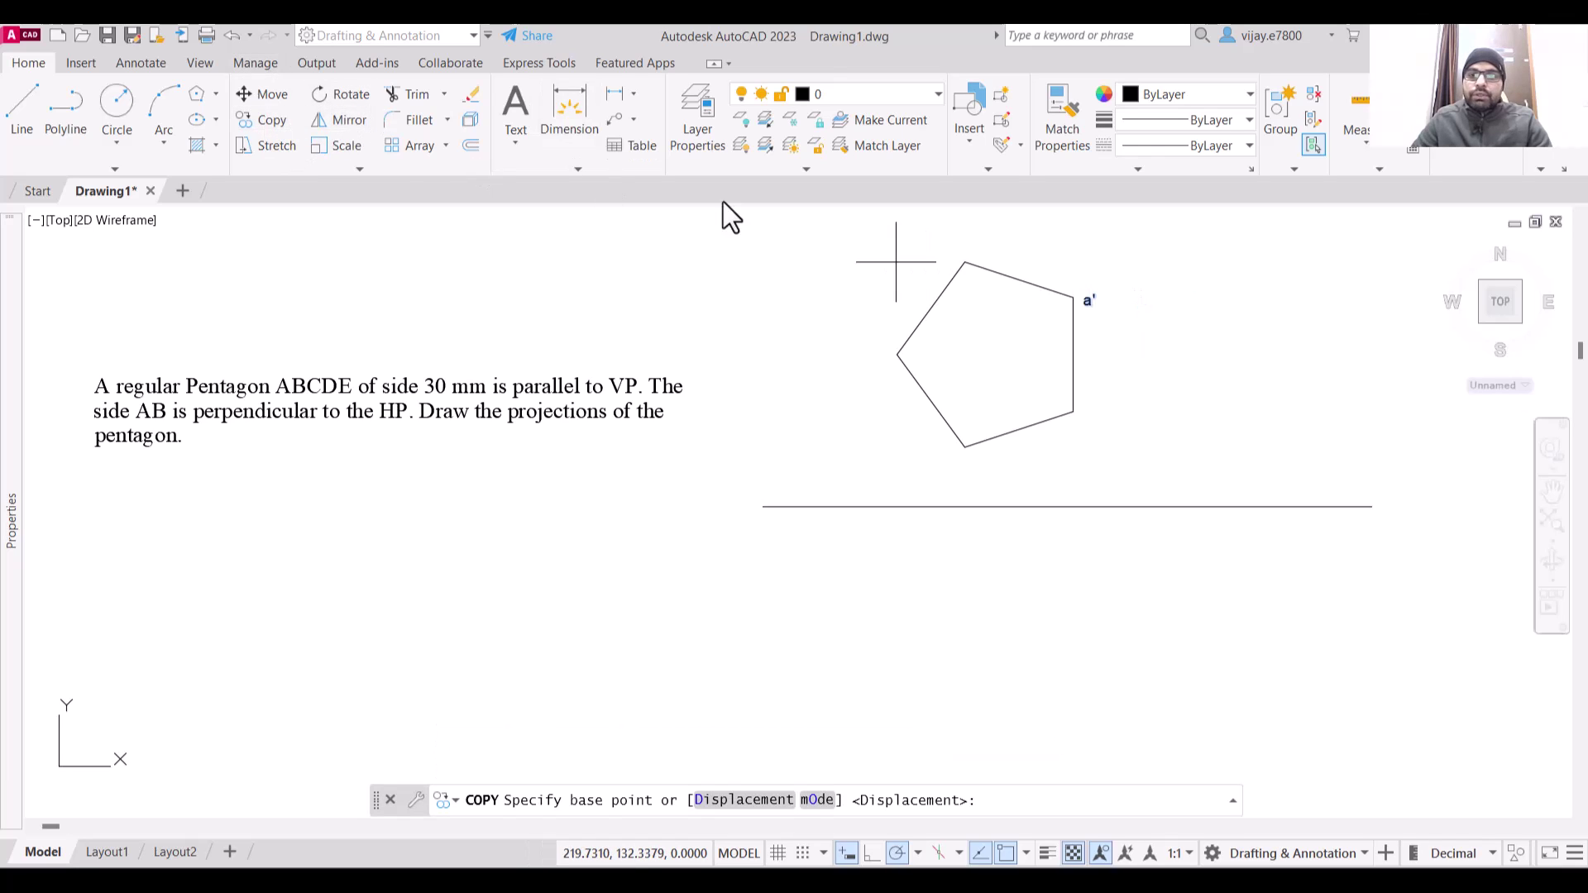
click(1072, 297)
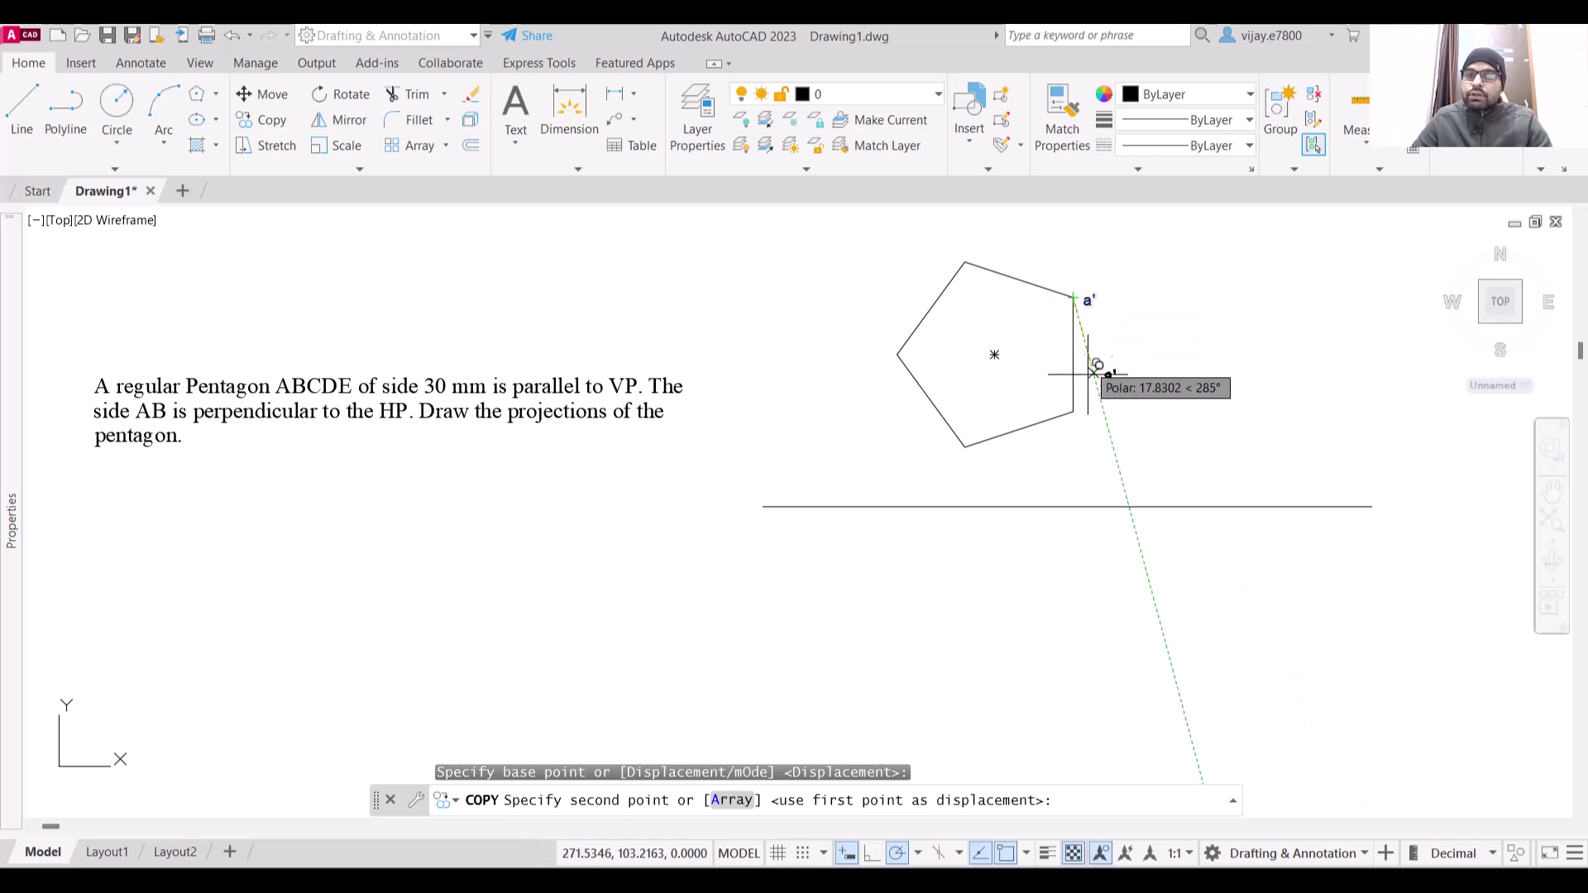
click(1073, 412)
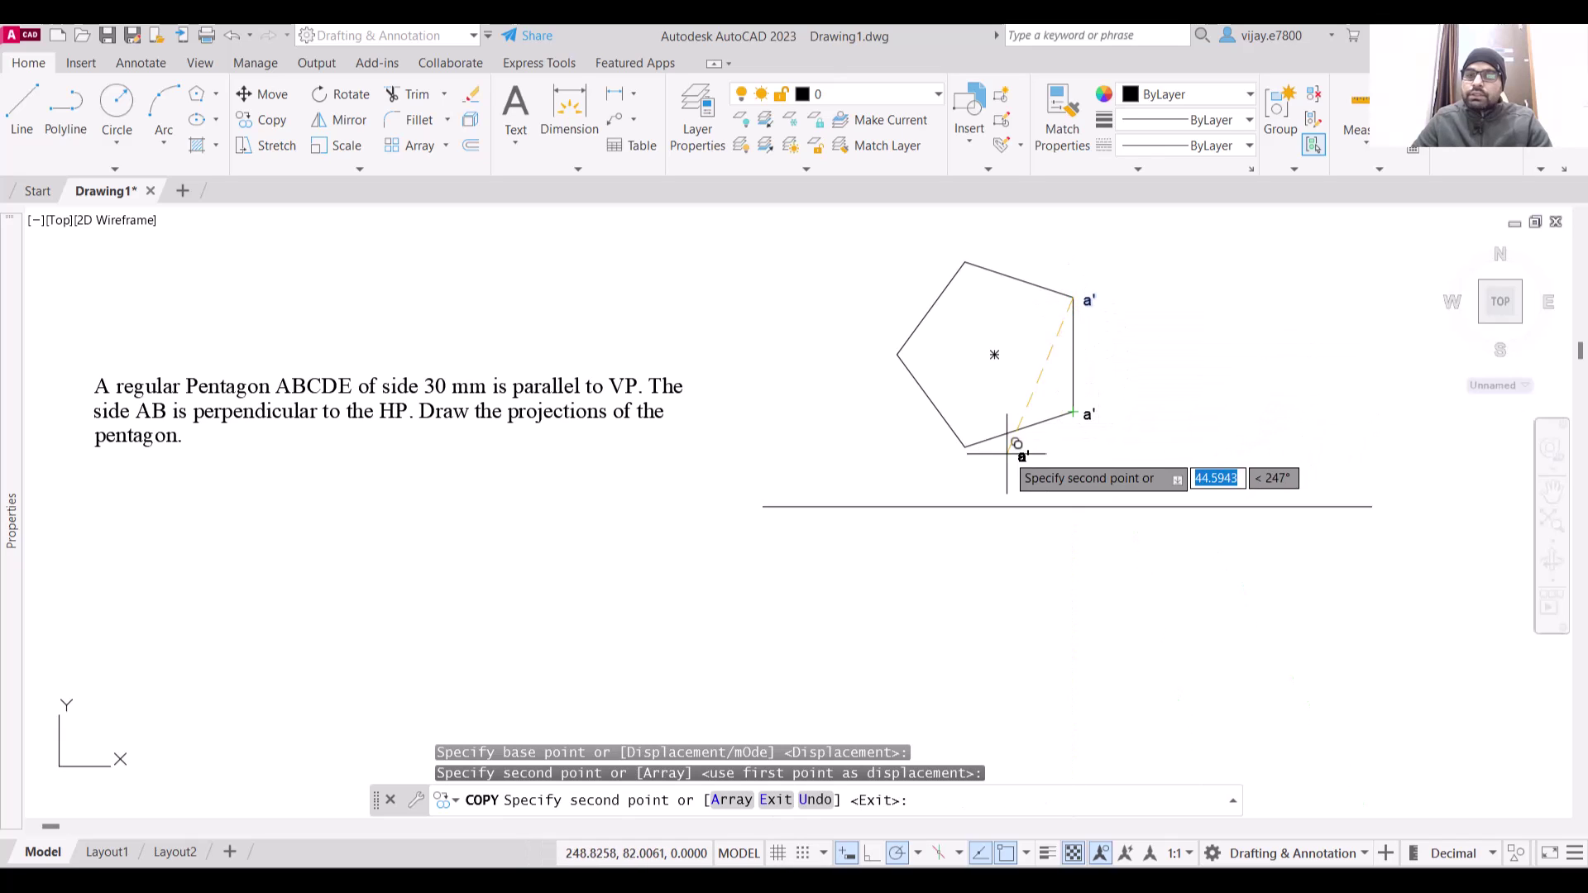
click(964, 447)
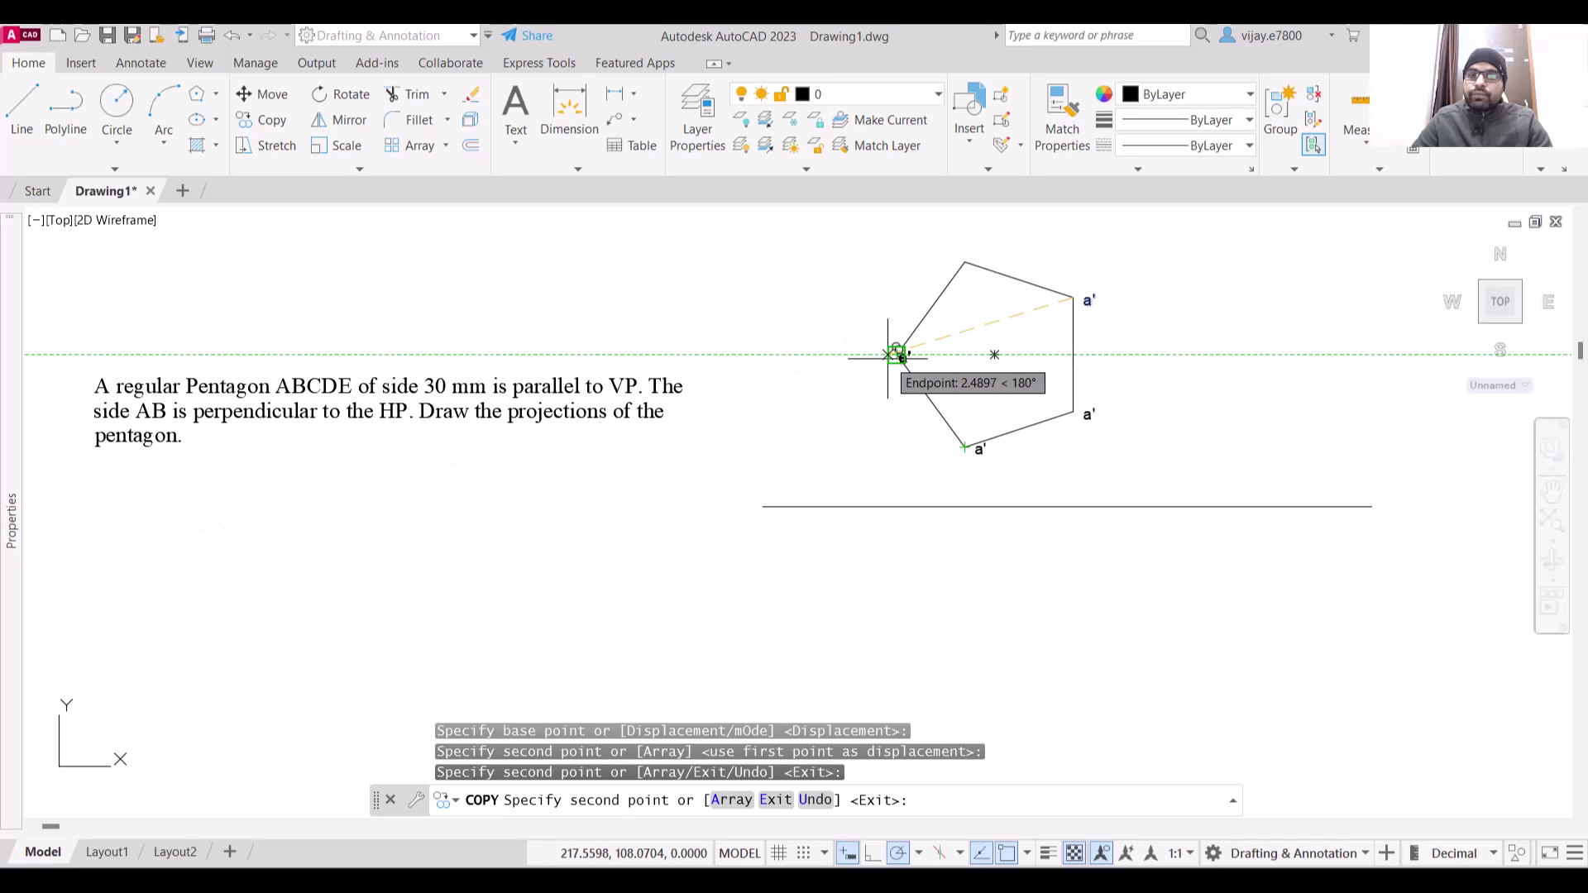
click(897, 355)
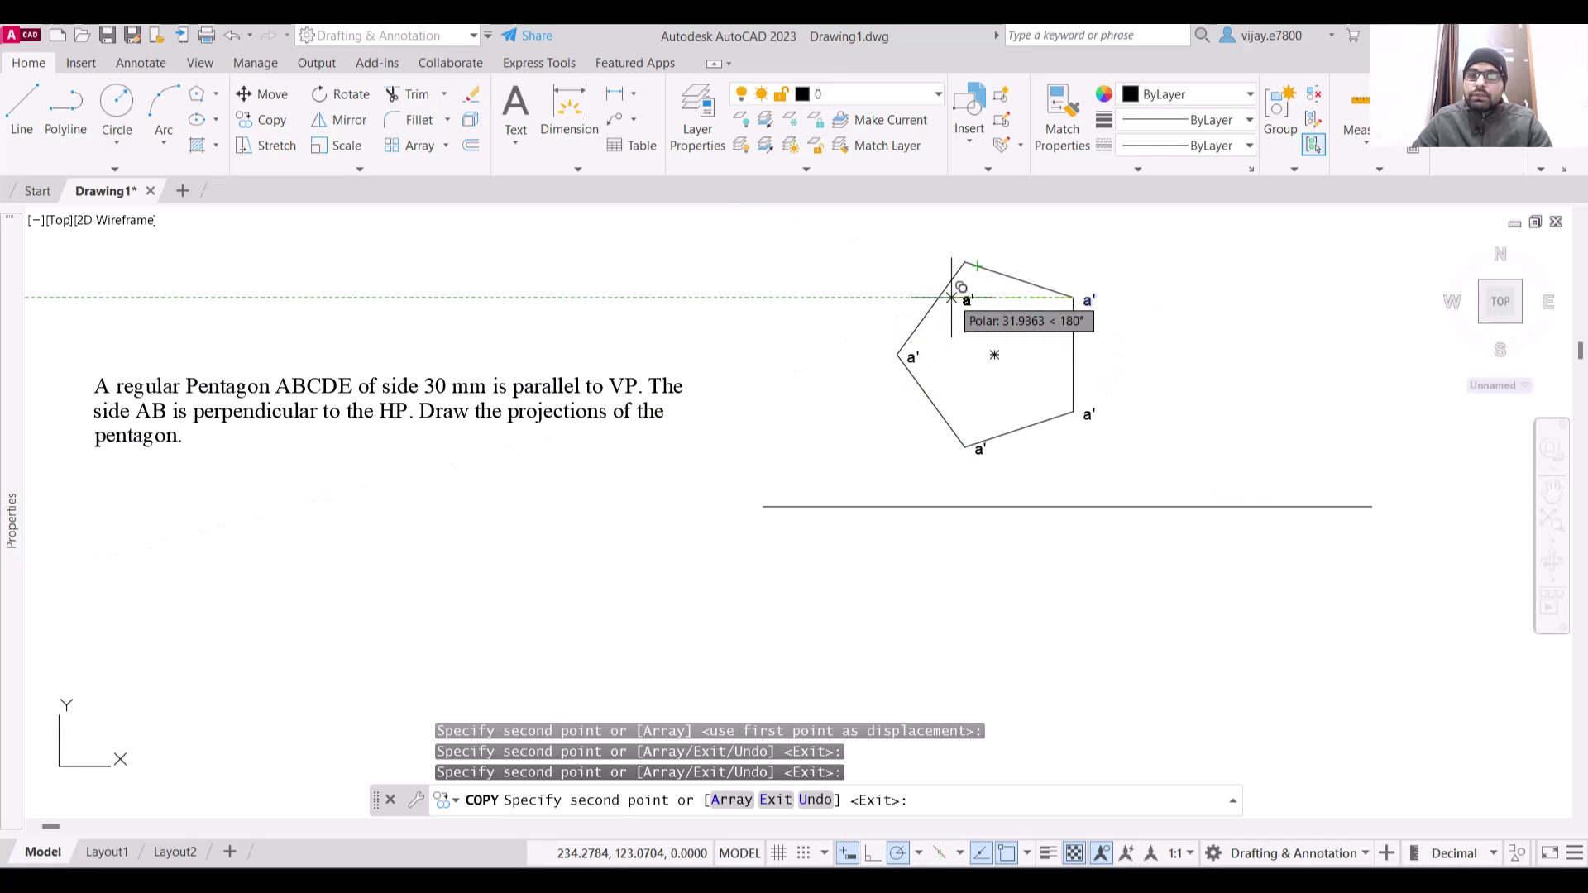
click(968, 264)
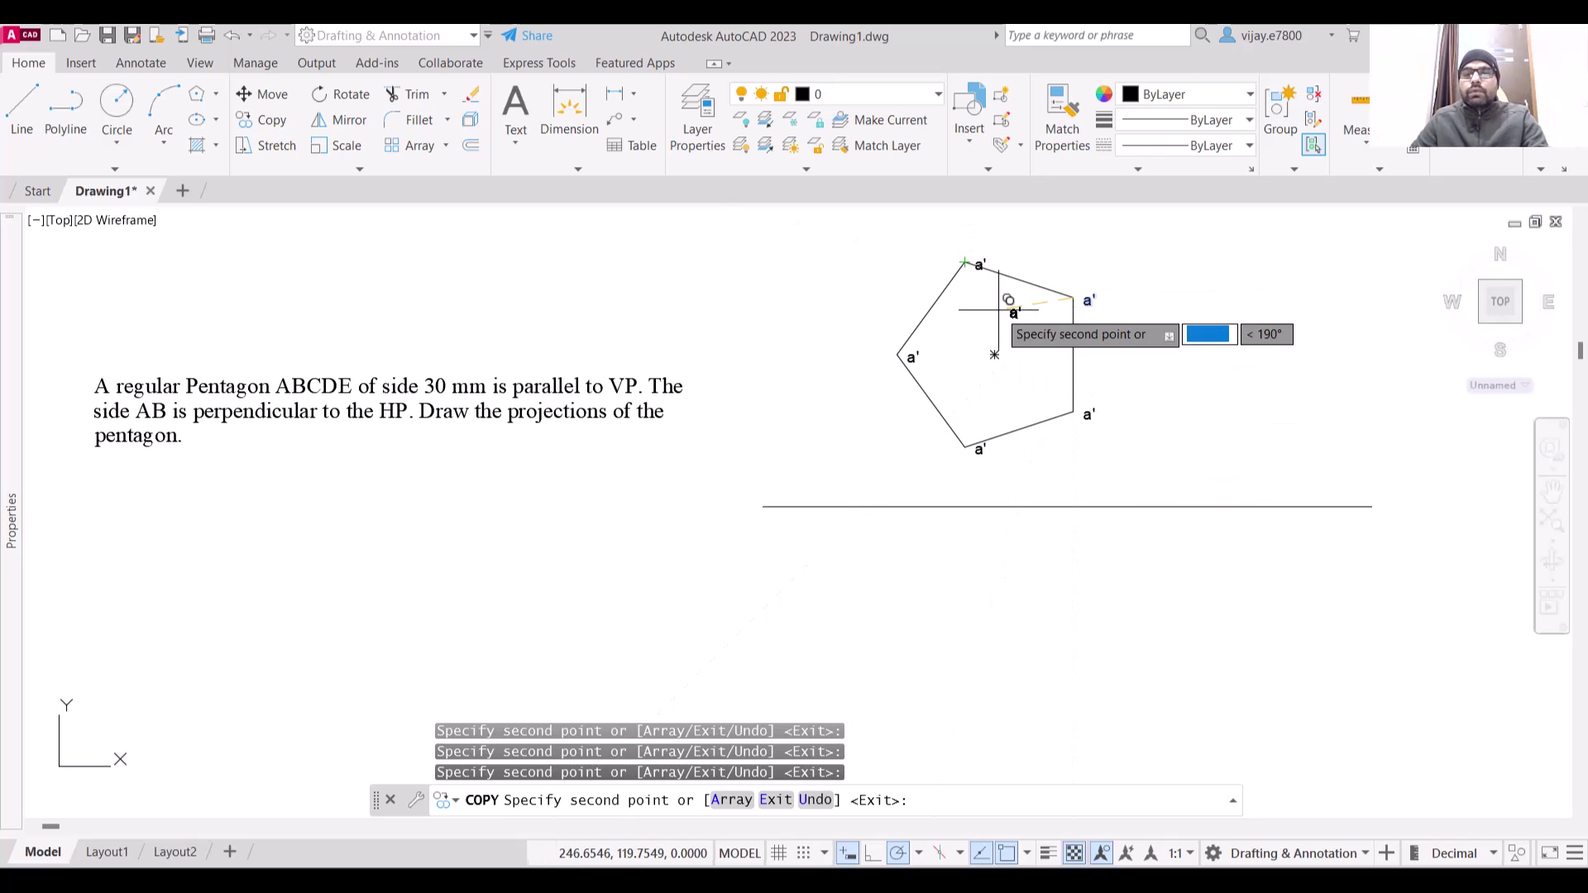
Place one more copy of the a' label just above the pentagon's top vertex and finish copying
scroll(1003, 337, up, 2)
middle_drag(1004, 337, 975, 443)
scroll(988, 451, down, 2)
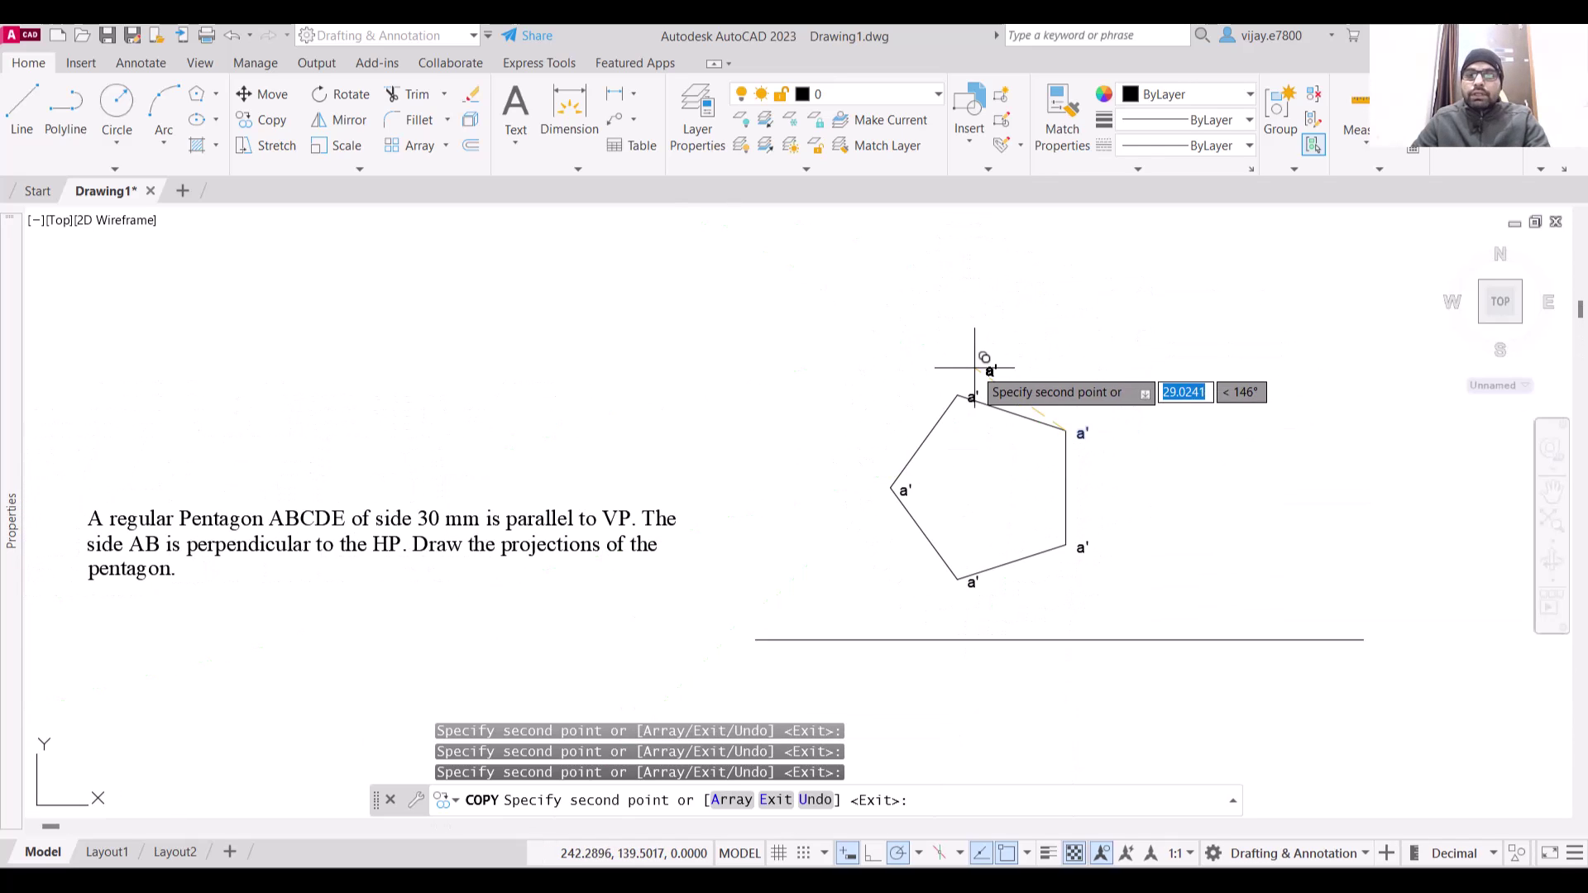
click(969, 366)
key(Escape)
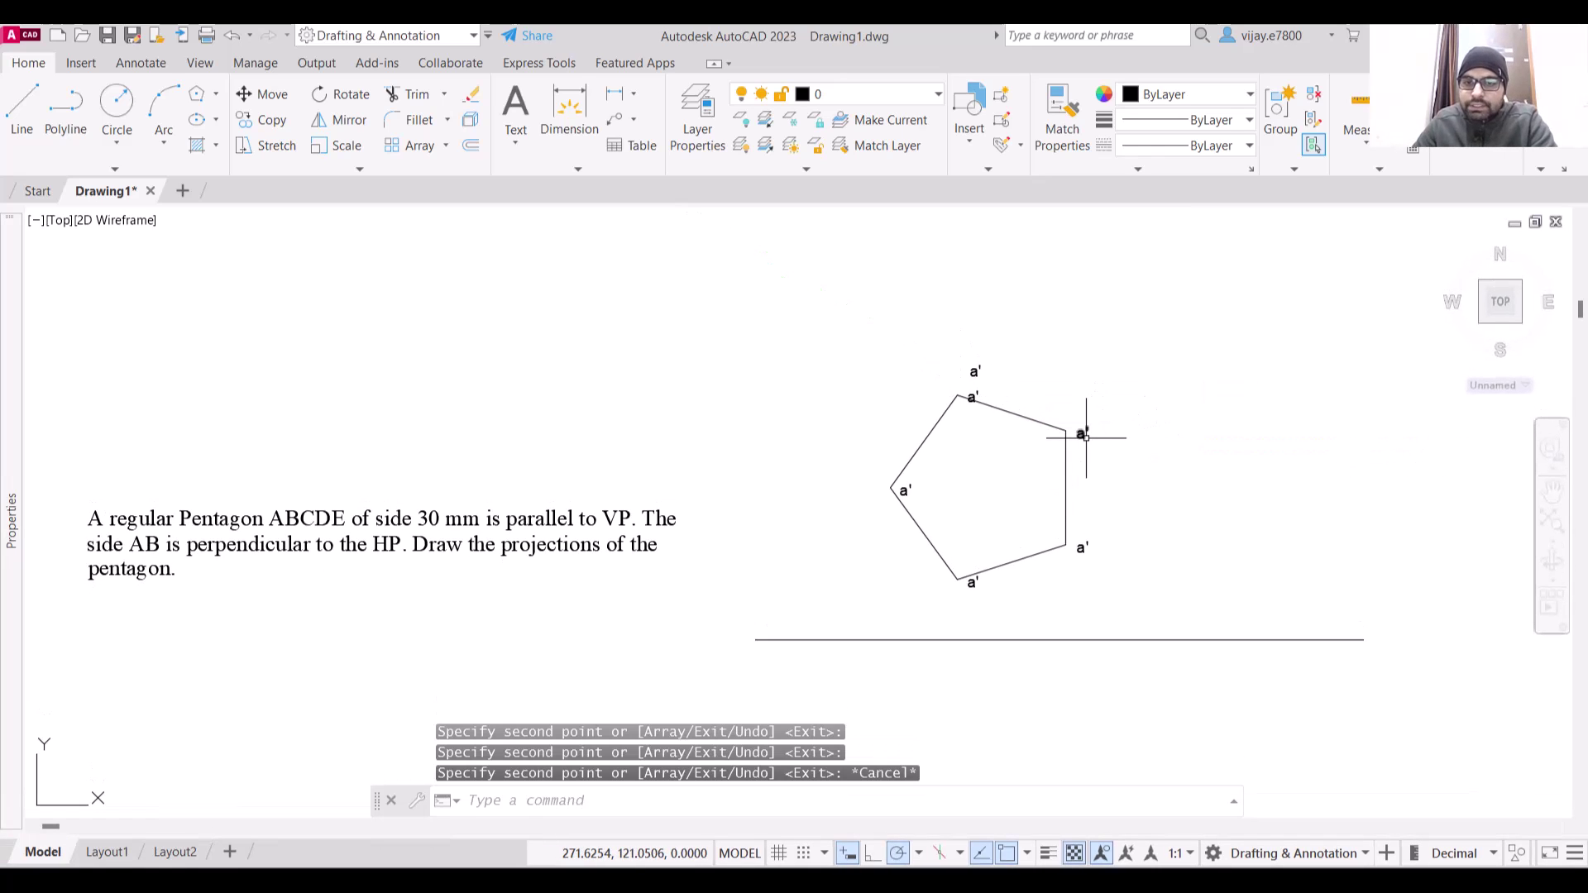
Change the lower-right vertex label to b' and the bottom vertex label to c'
double_click(1079, 548)
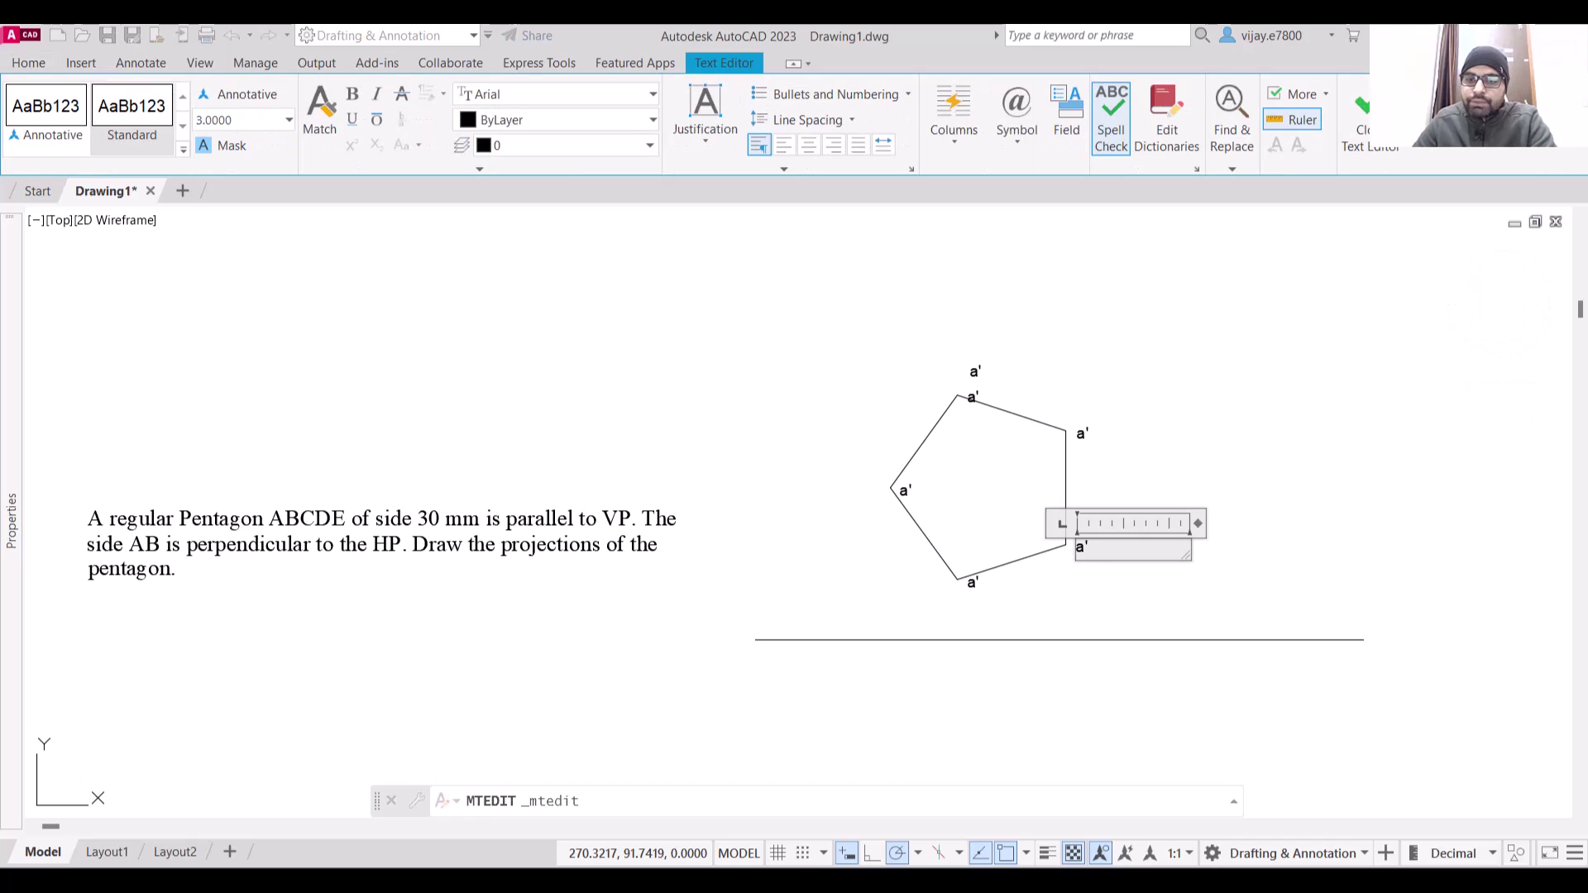
text(b')
click(1125, 582)
double_click(972, 581)
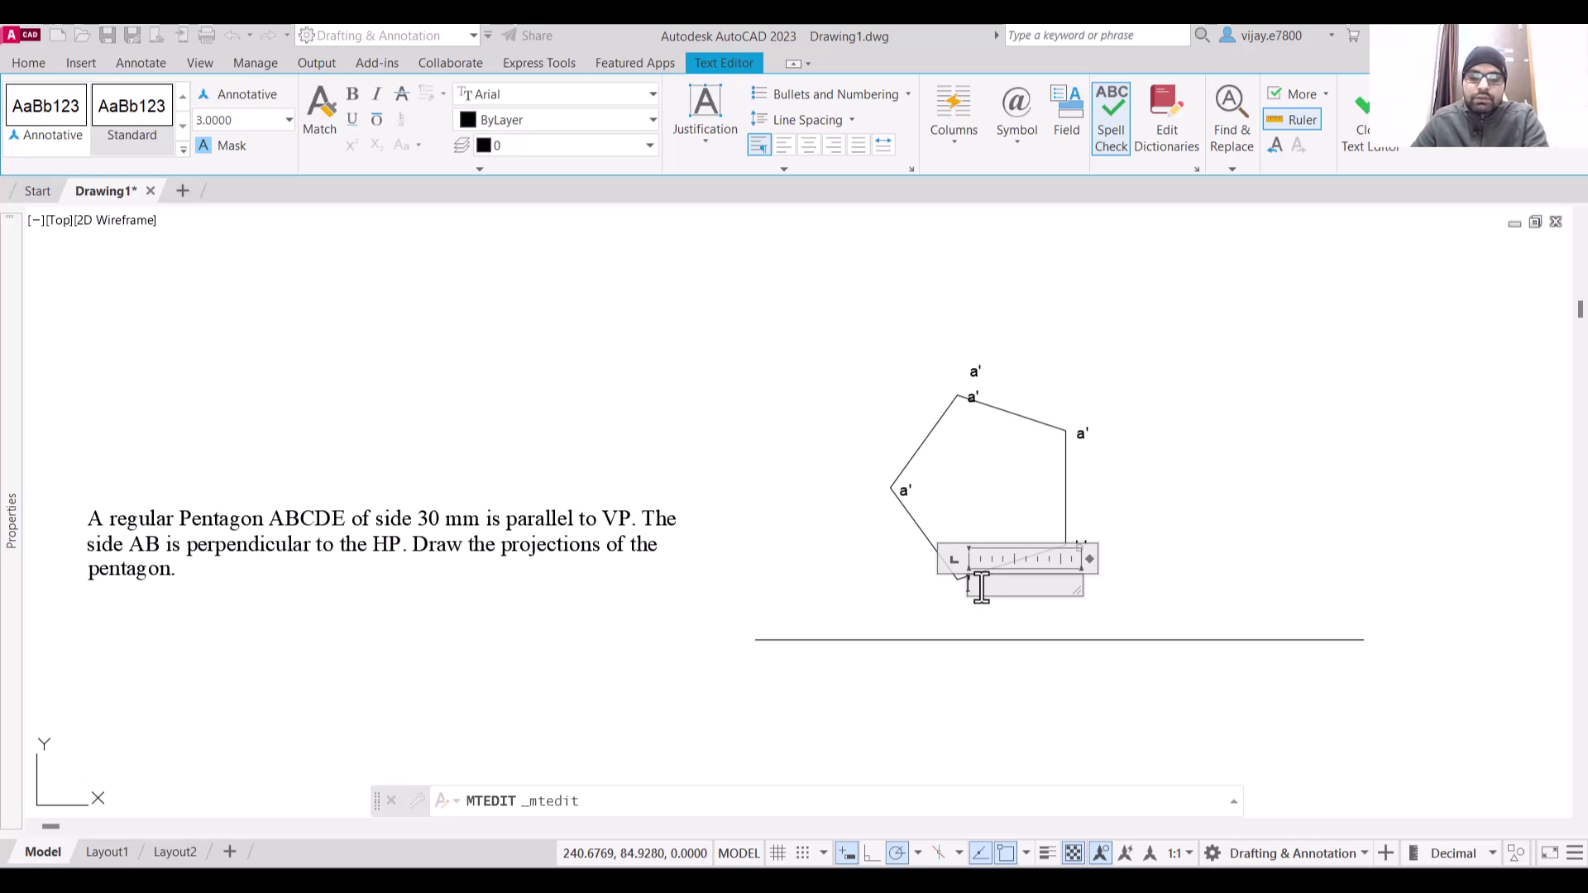
text(c')
click(922, 596)
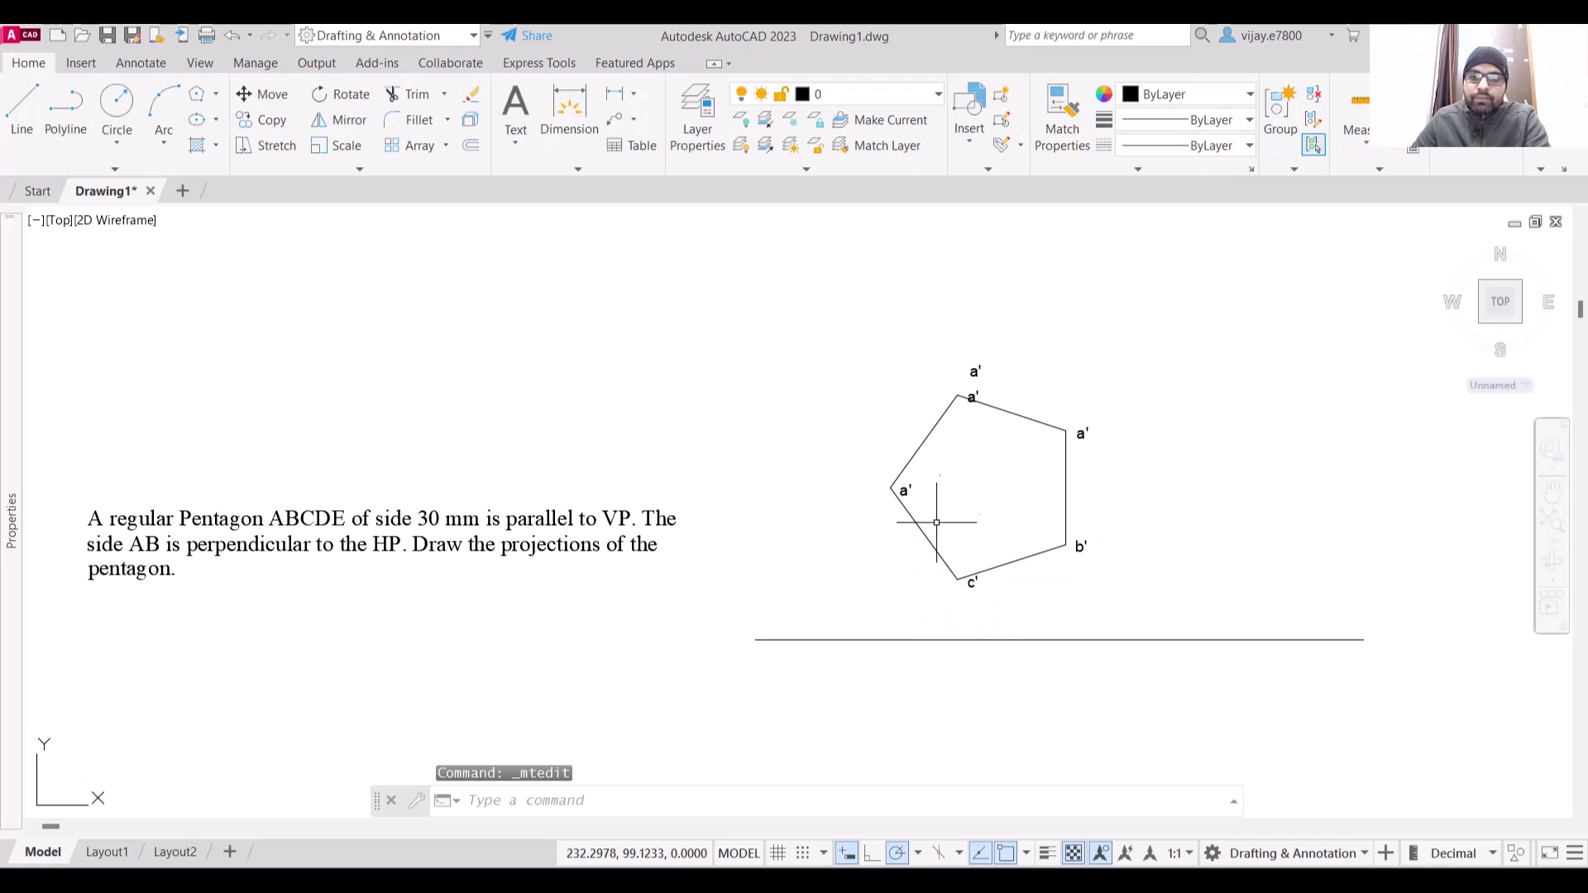
Change the leftmost vertex label to d' and move it outside the pentagon, to the left of its vertex
double_click(904, 491)
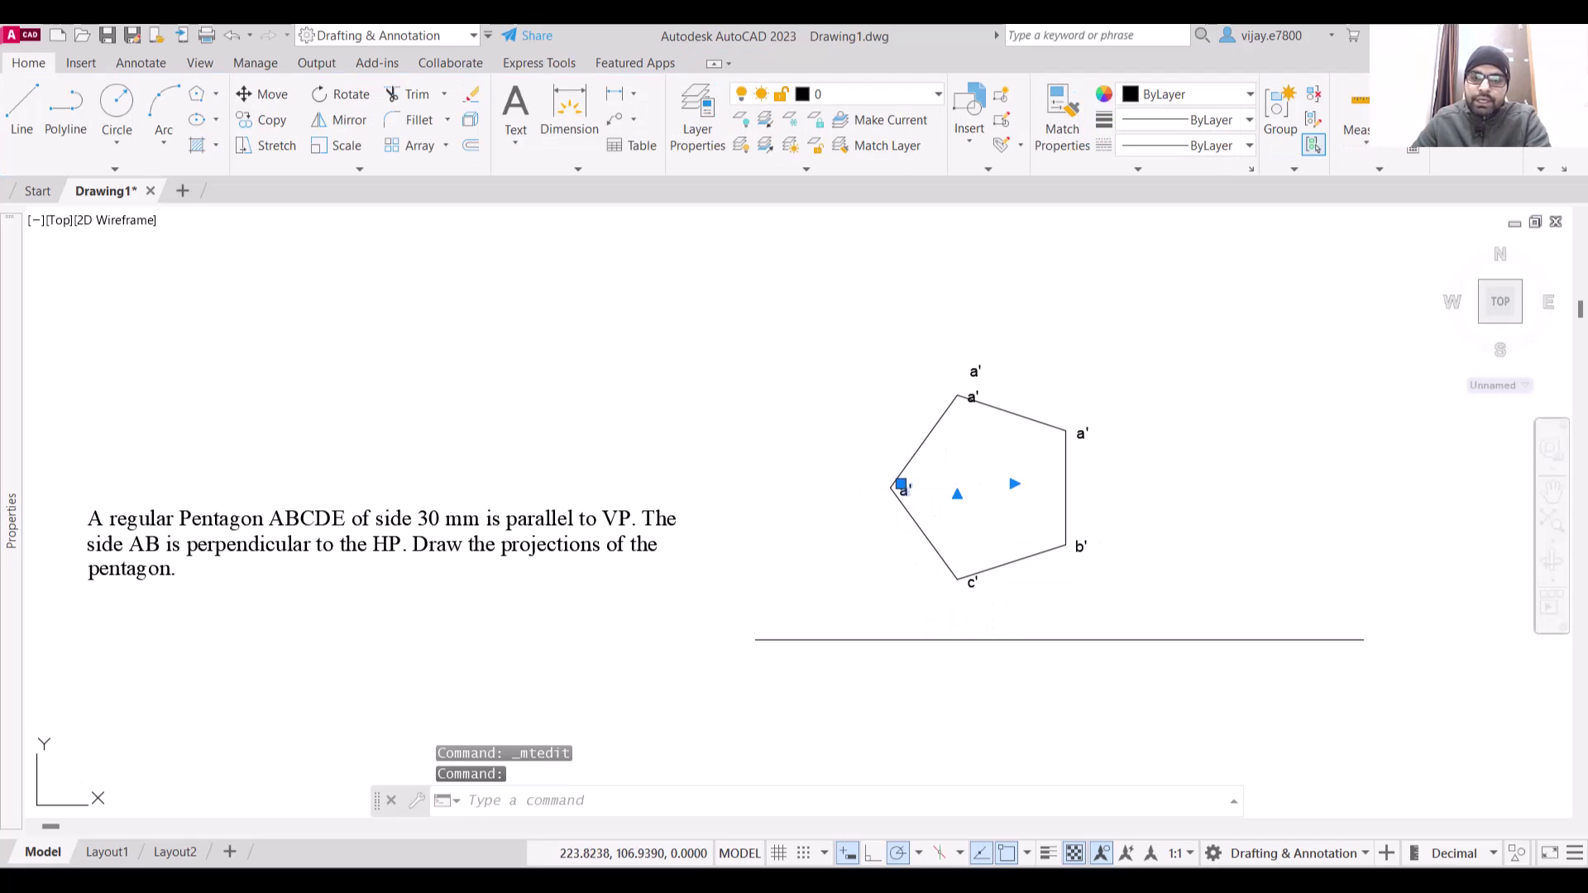
text(d)
click(960, 531)
click(901, 486)
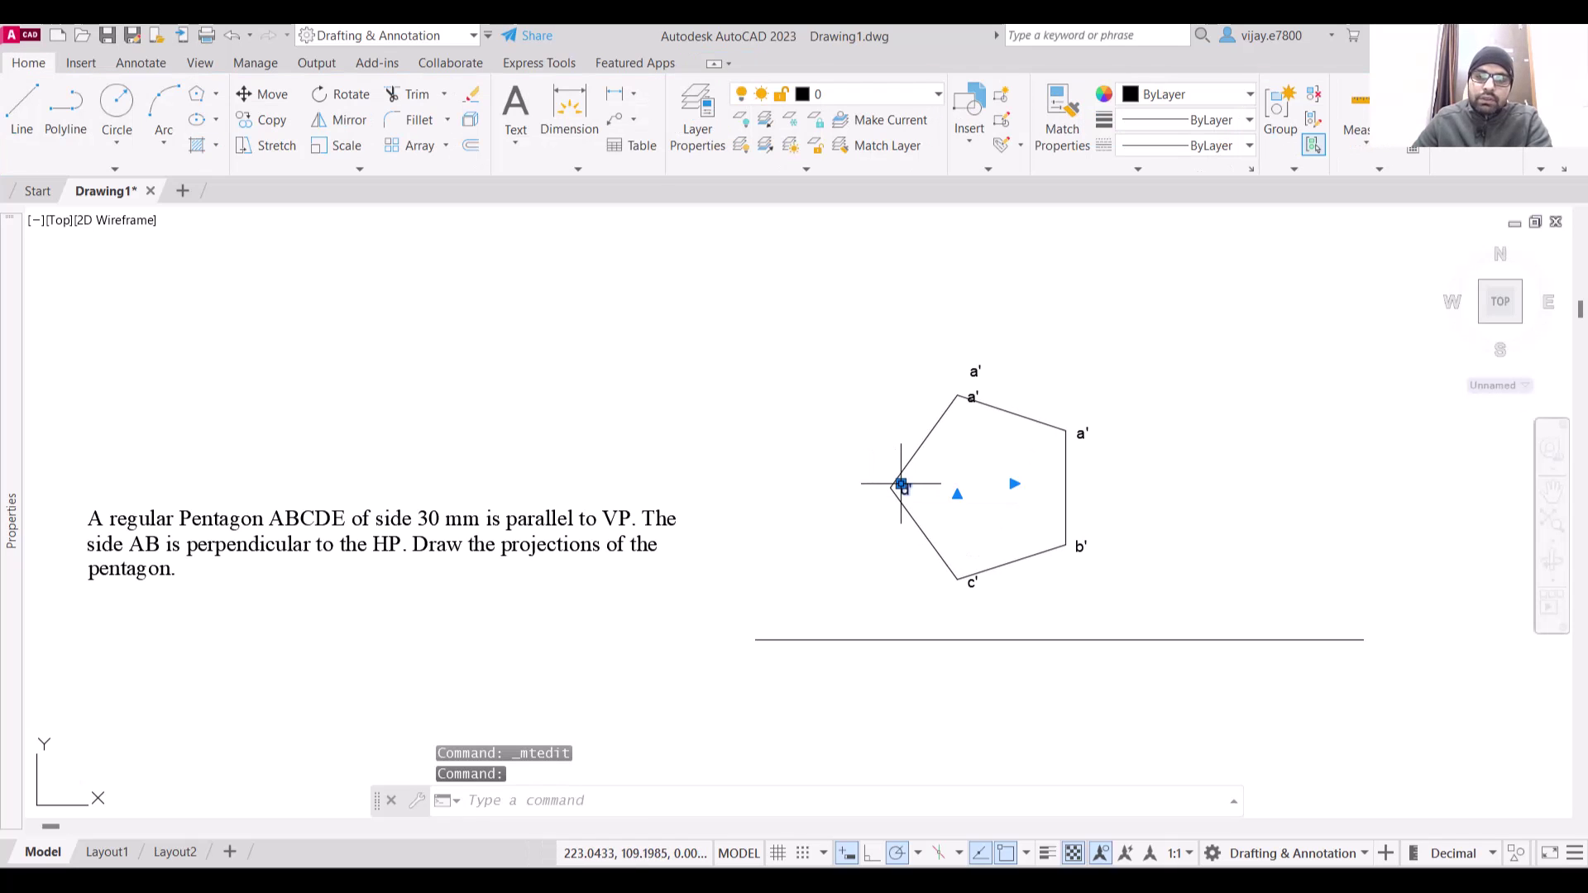
click(901, 487)
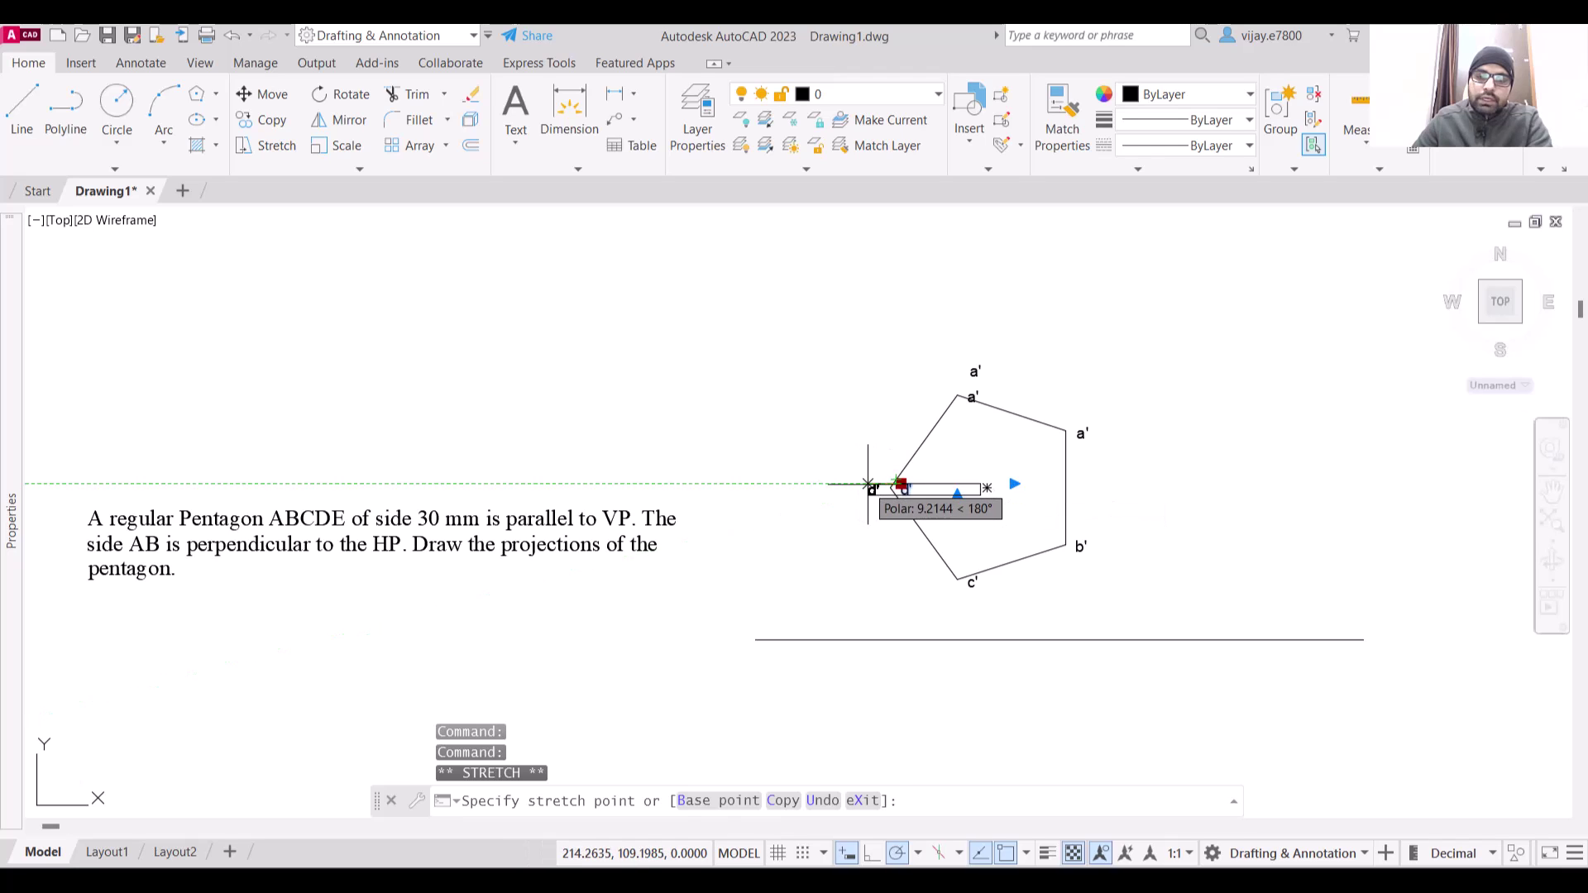
click(867, 486)
Delete the label overlapping the pentagon's top vertex and change the one above it to e'
click(972, 397)
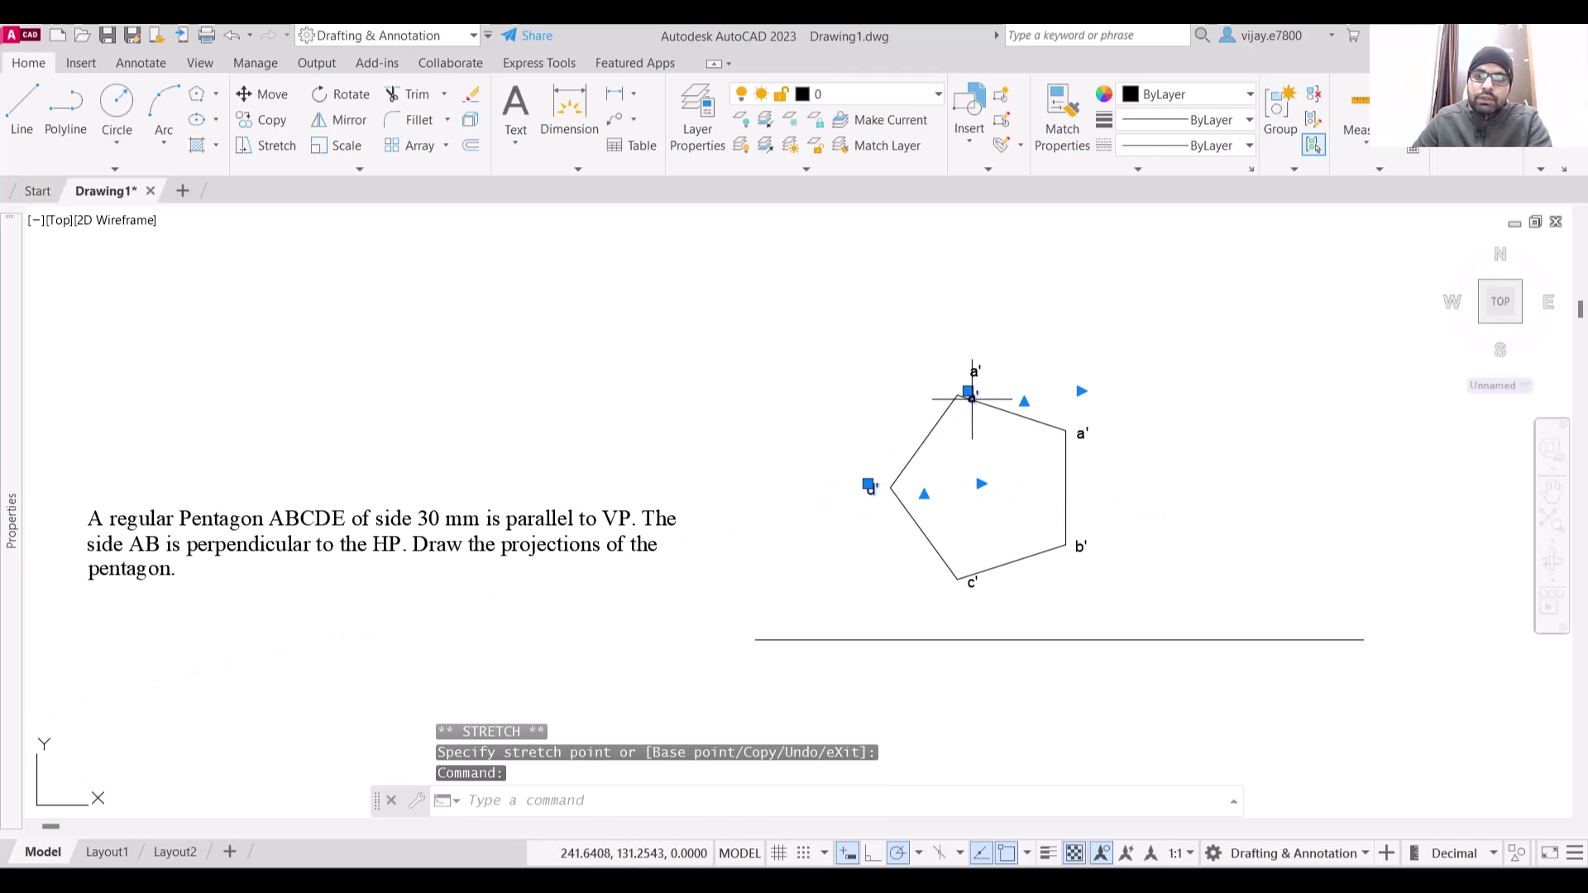
key(Escape)
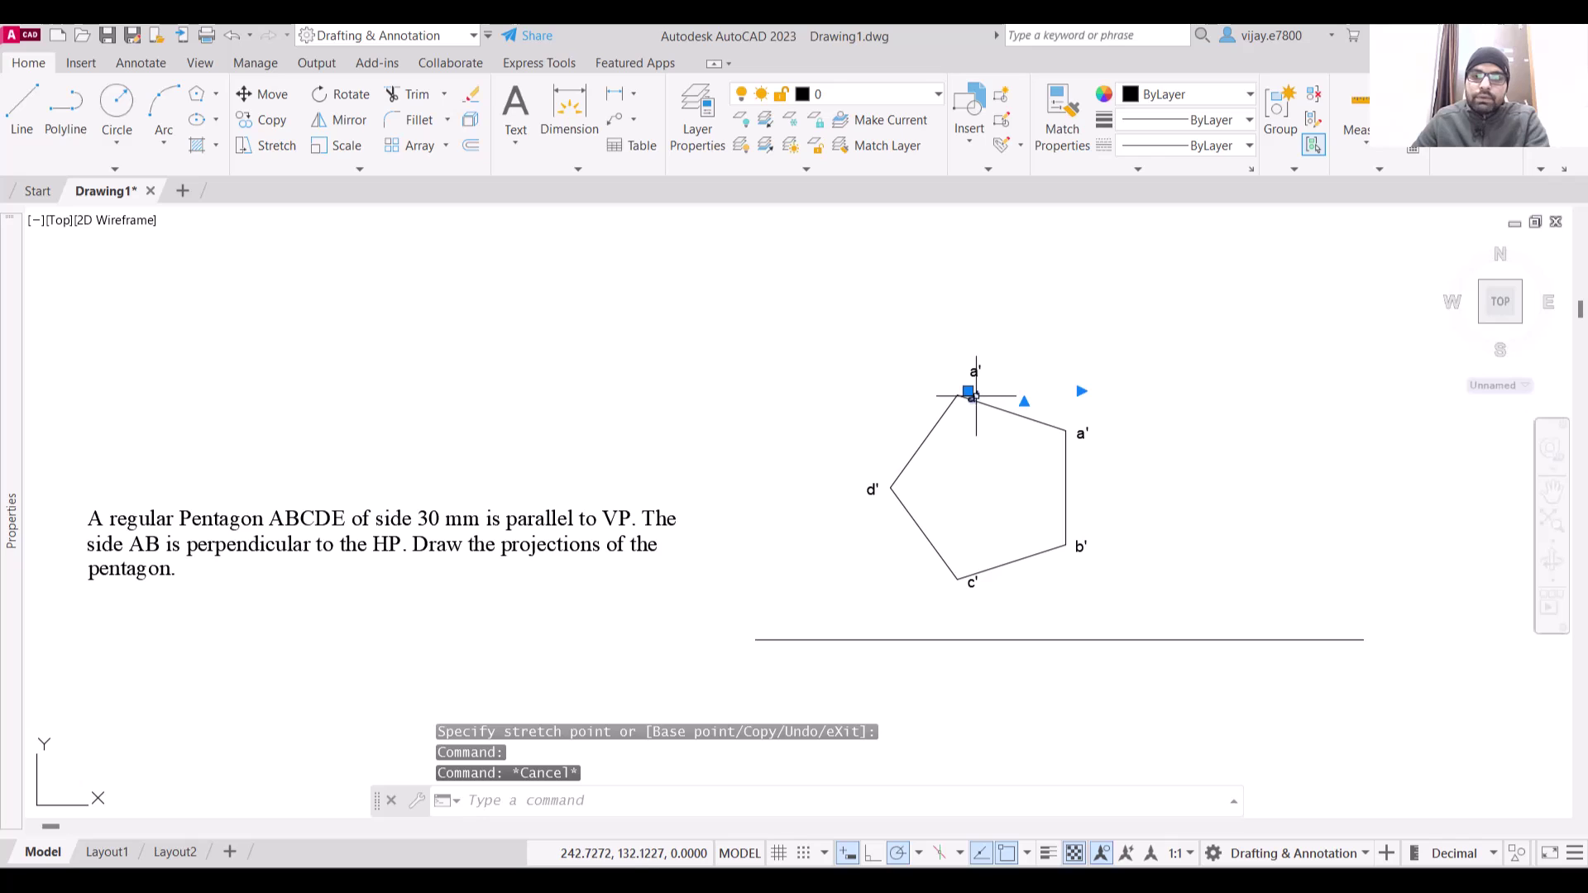
key(Delete)
double_click(977, 372)
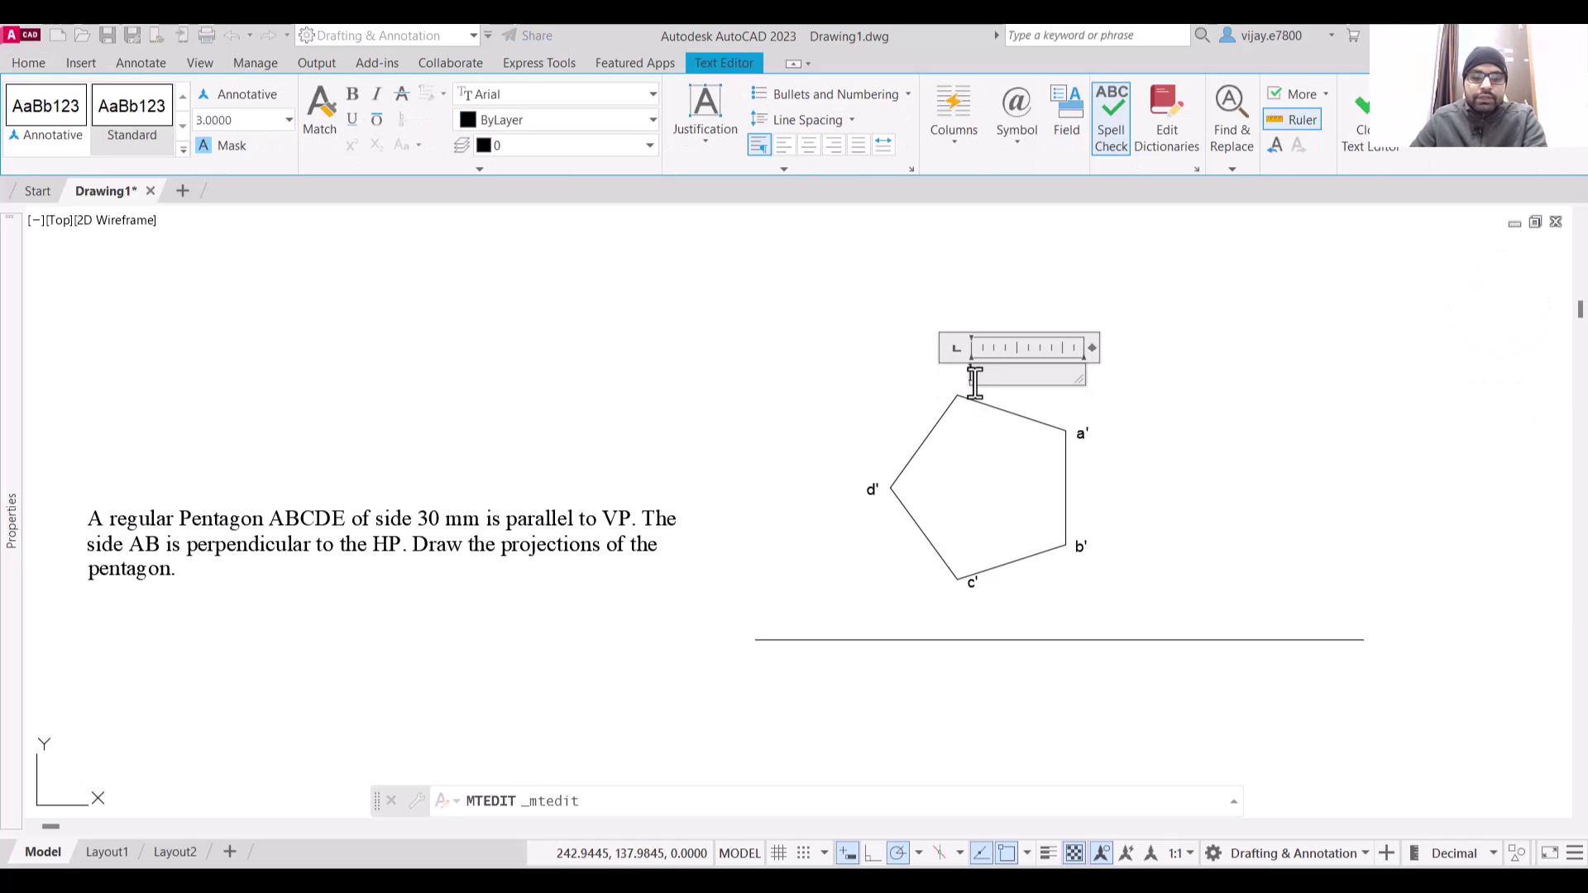
text(e)
click(1165, 409)
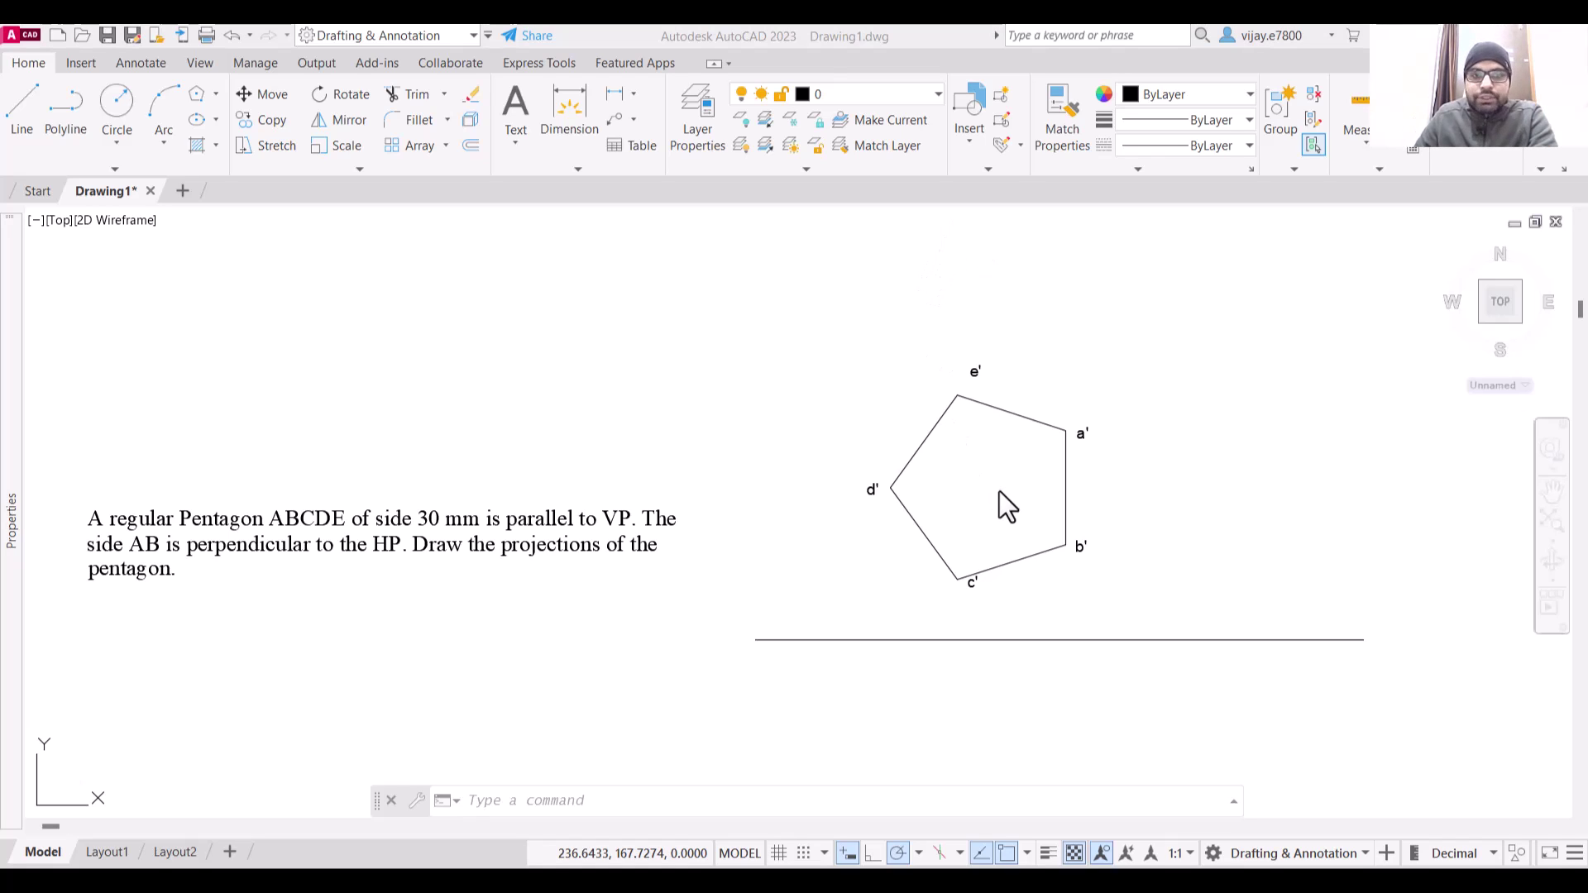
Draw a ray vertically downward from vertex b' through the horizontal reference line
click(110, 171)
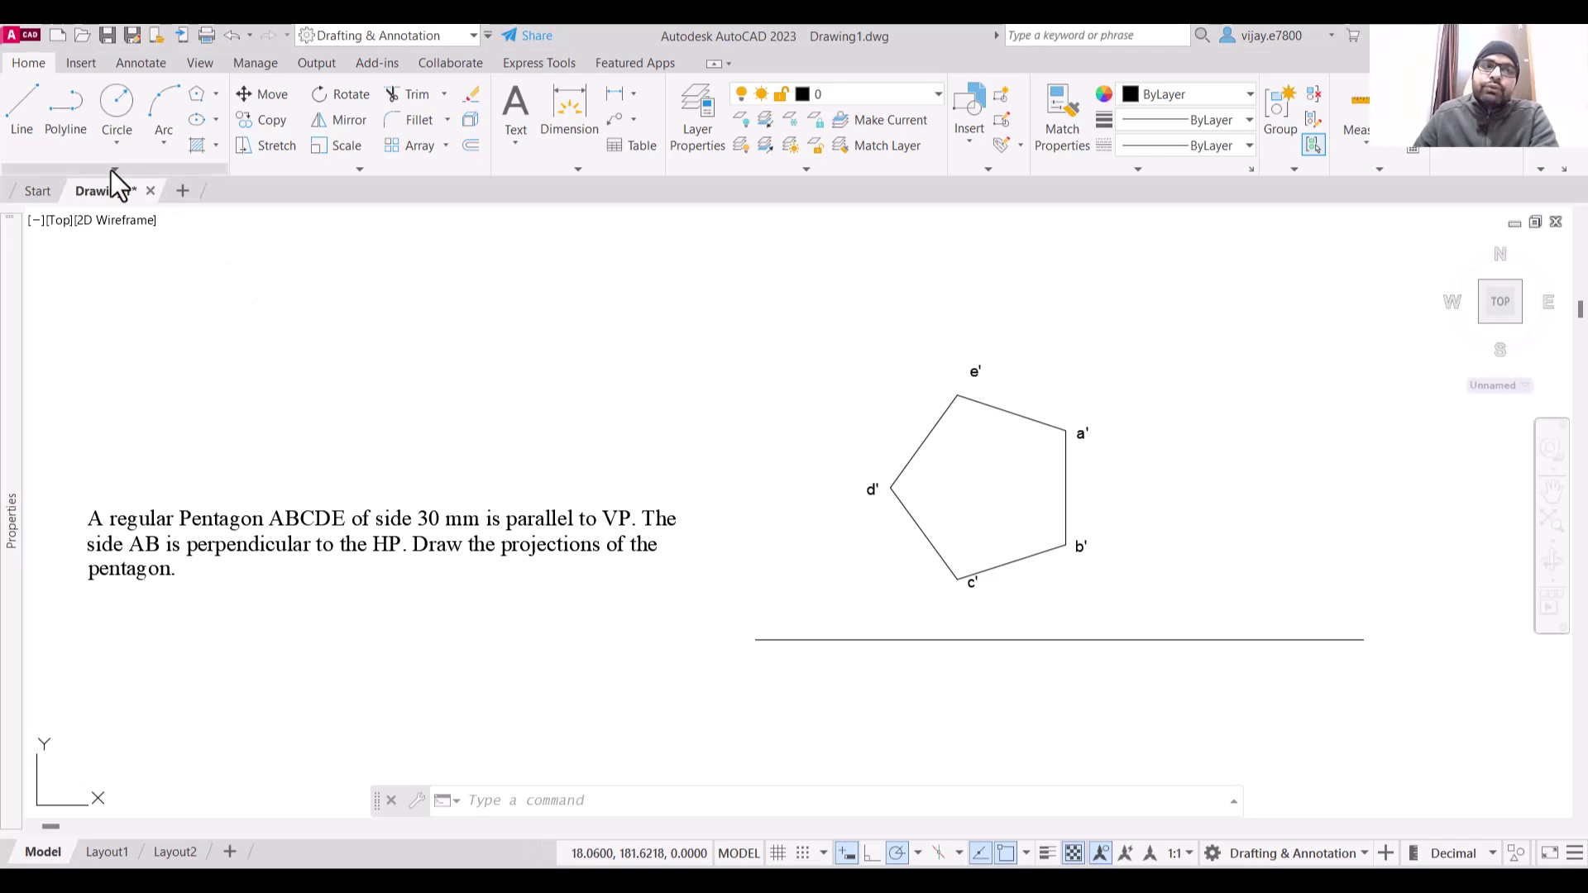
click(114, 170)
click(93, 192)
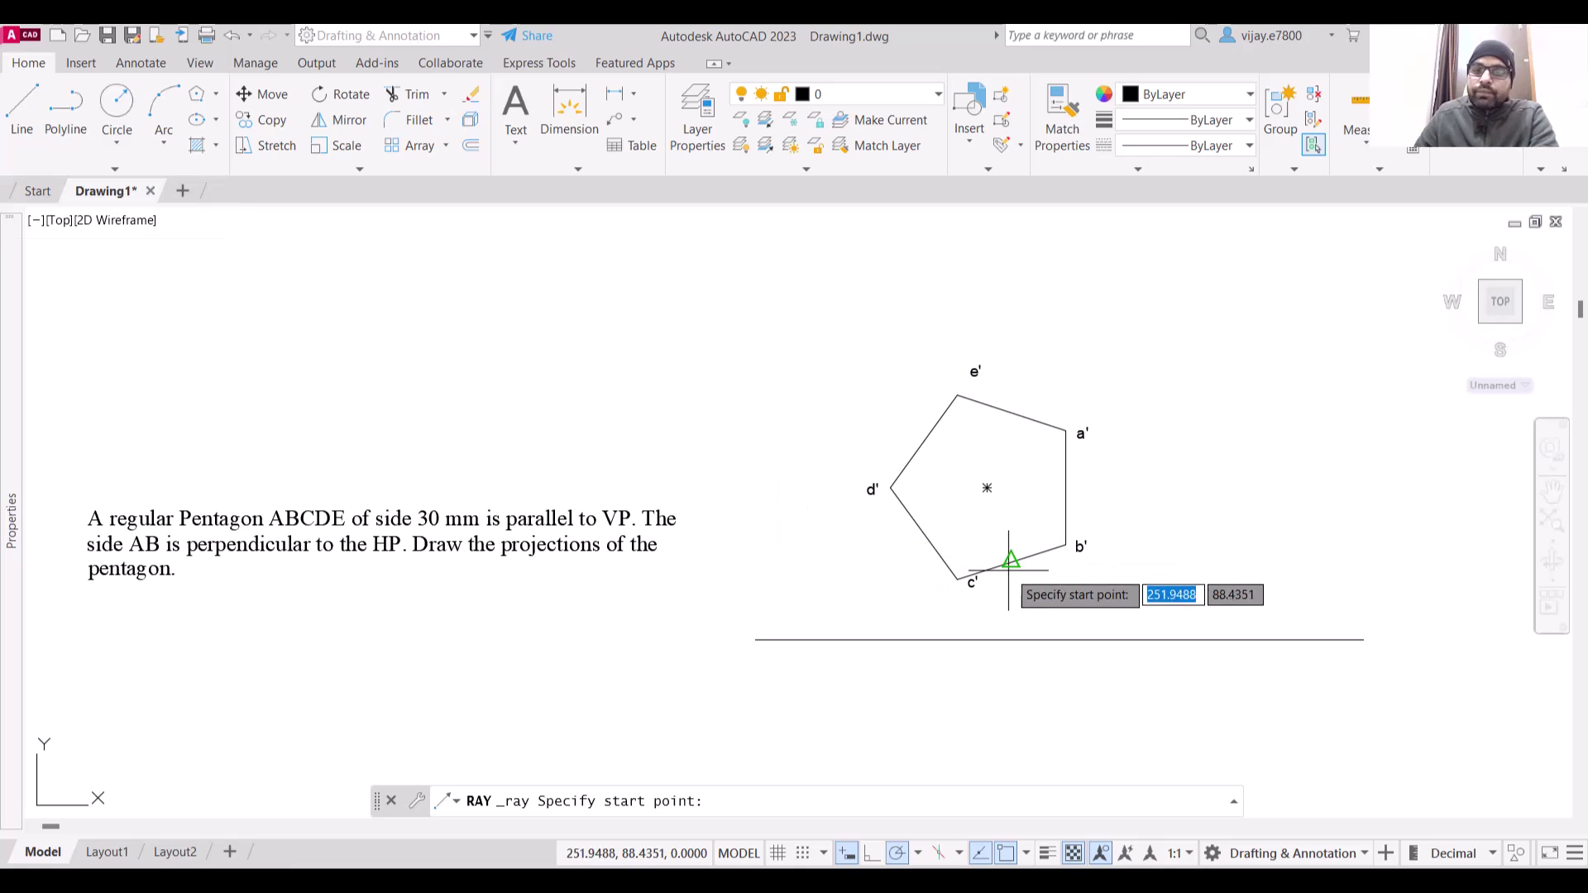
click(1066, 545)
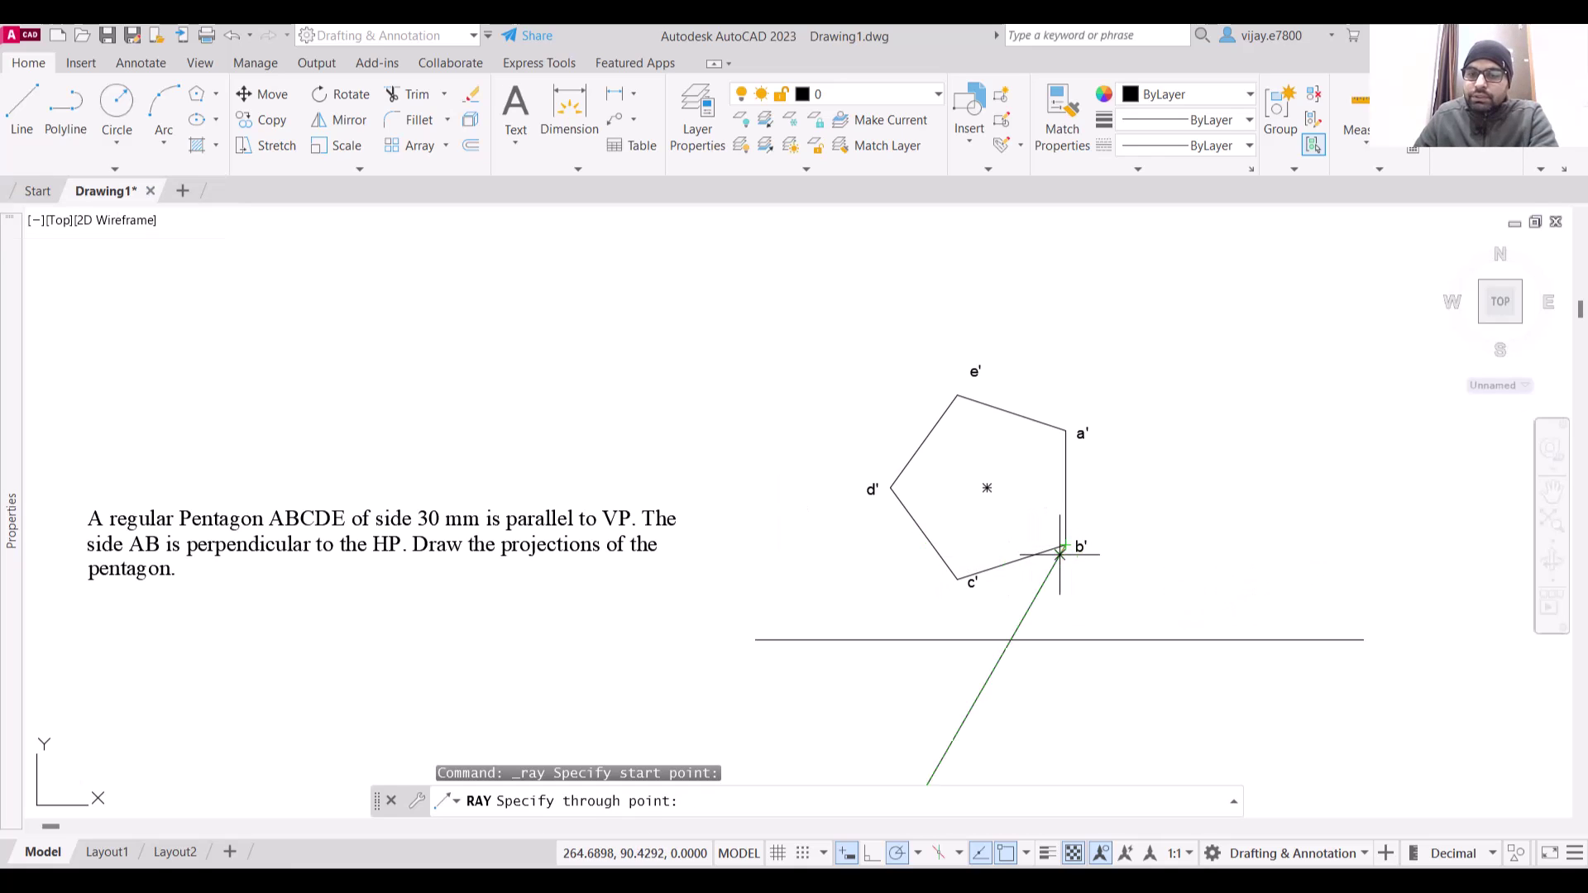
click(1065, 603)
key(Return)
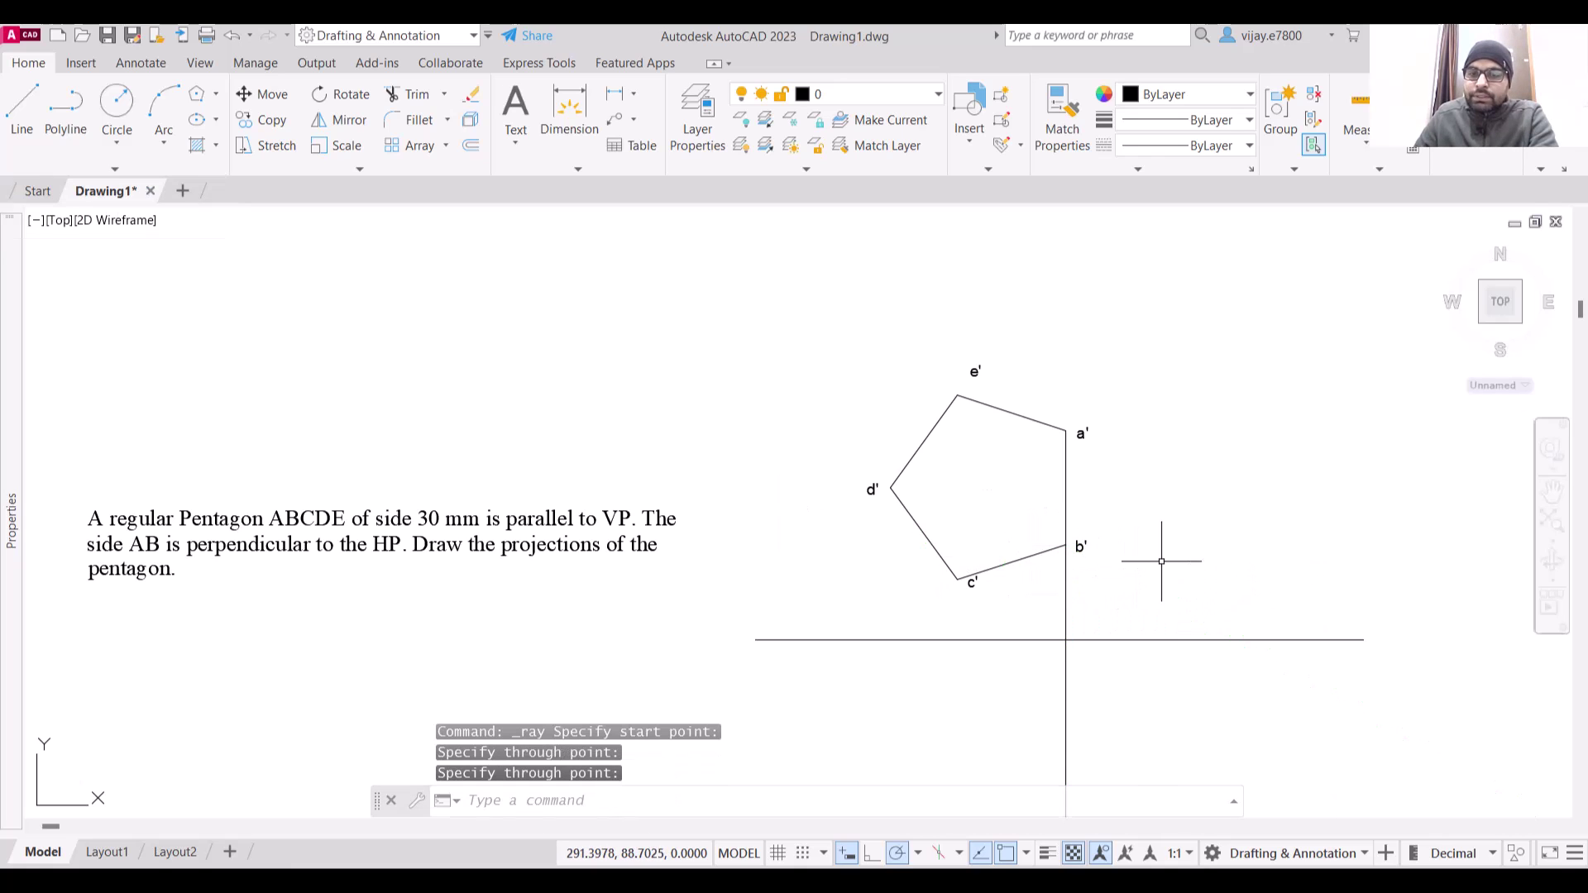
Draw a ray vertically downward from vertex e', passing through vertex c'
right_click(931, 392)
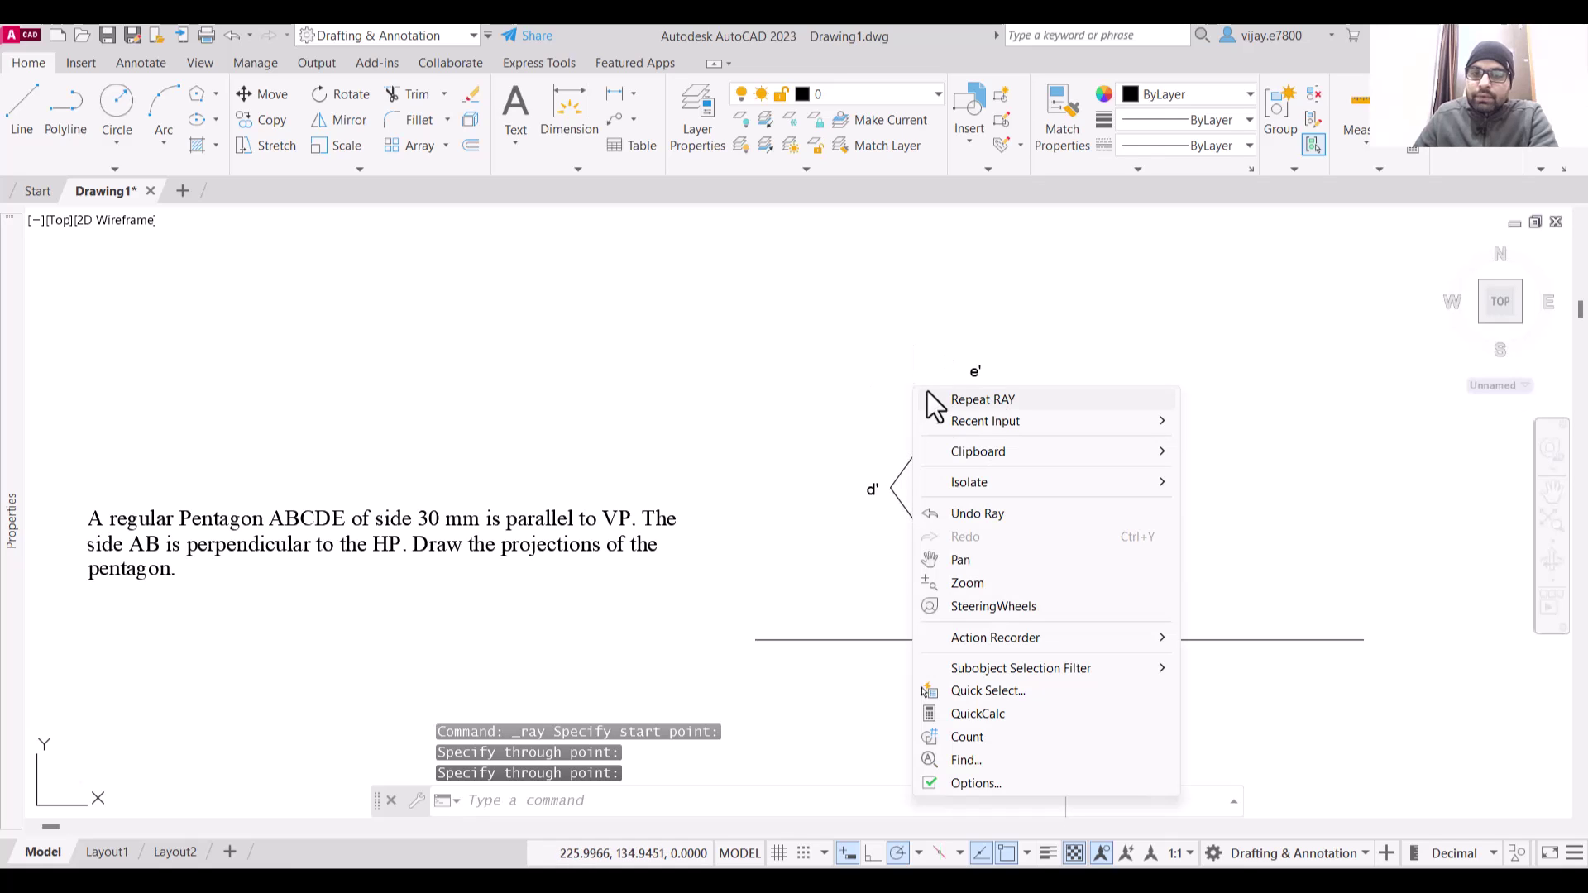
click(963, 400)
click(957, 396)
click(956, 463)
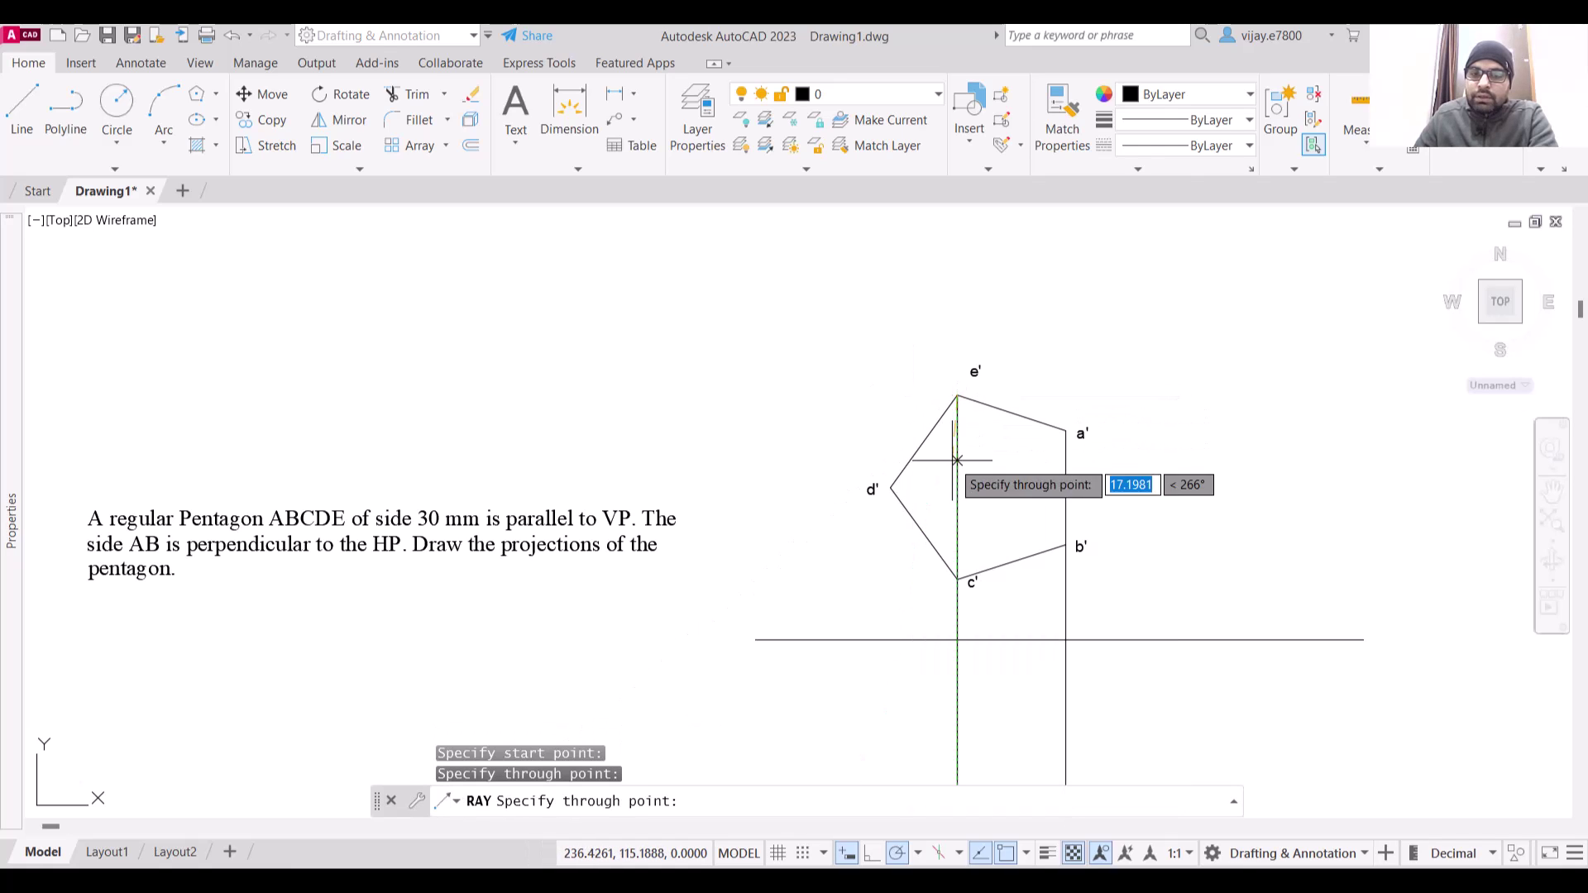
key(Return)
Draw a ray vertically downward from vertex d' through the horizontal reference line
right_click(875, 421)
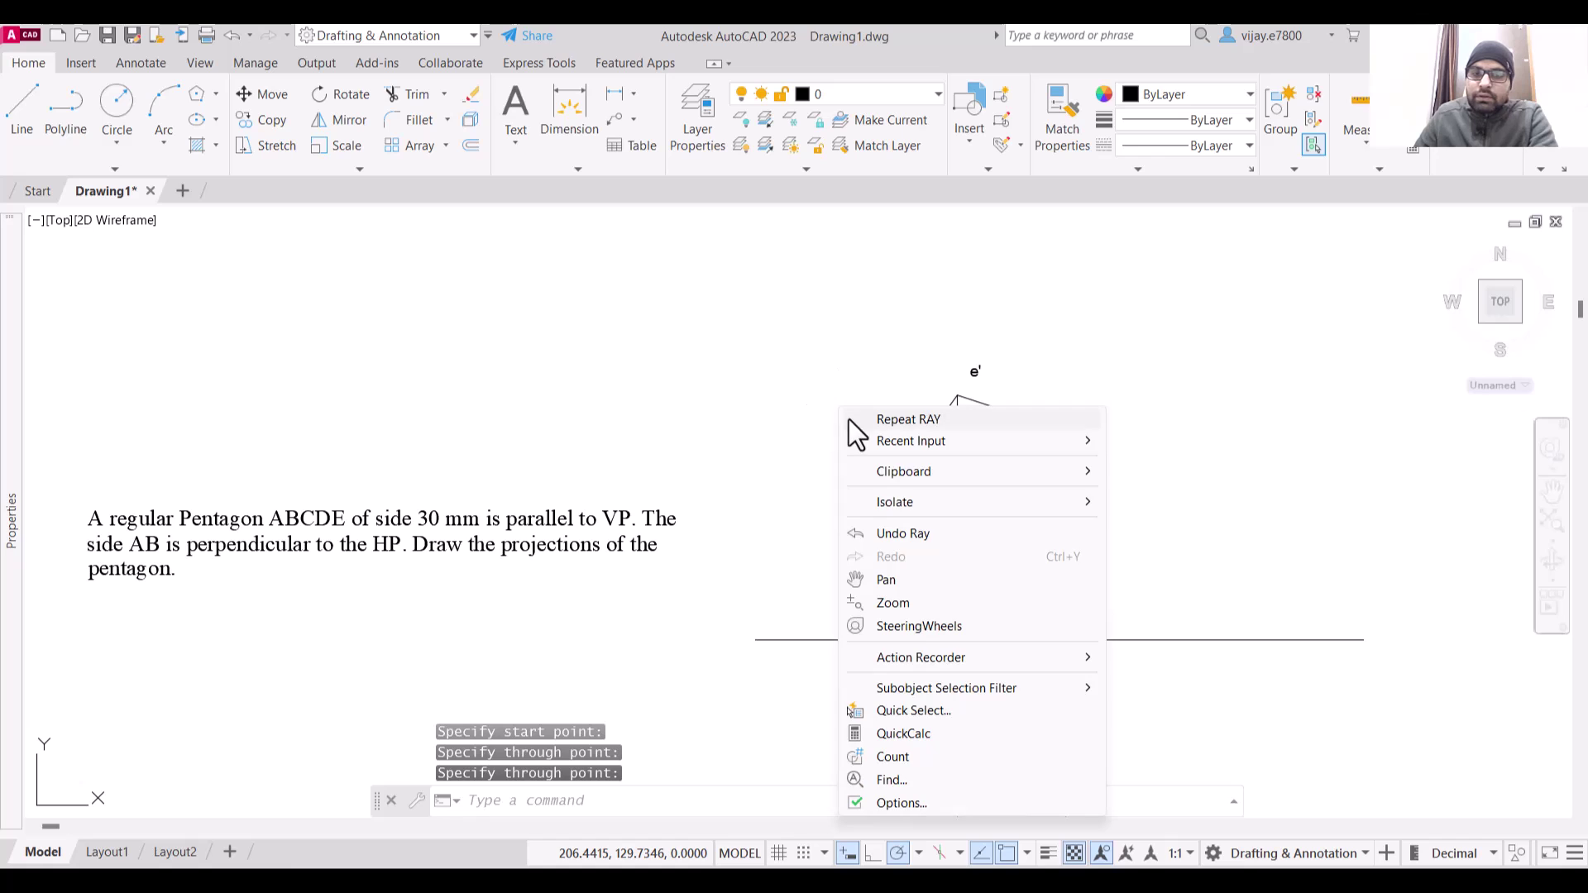
click(930, 436)
click(889, 488)
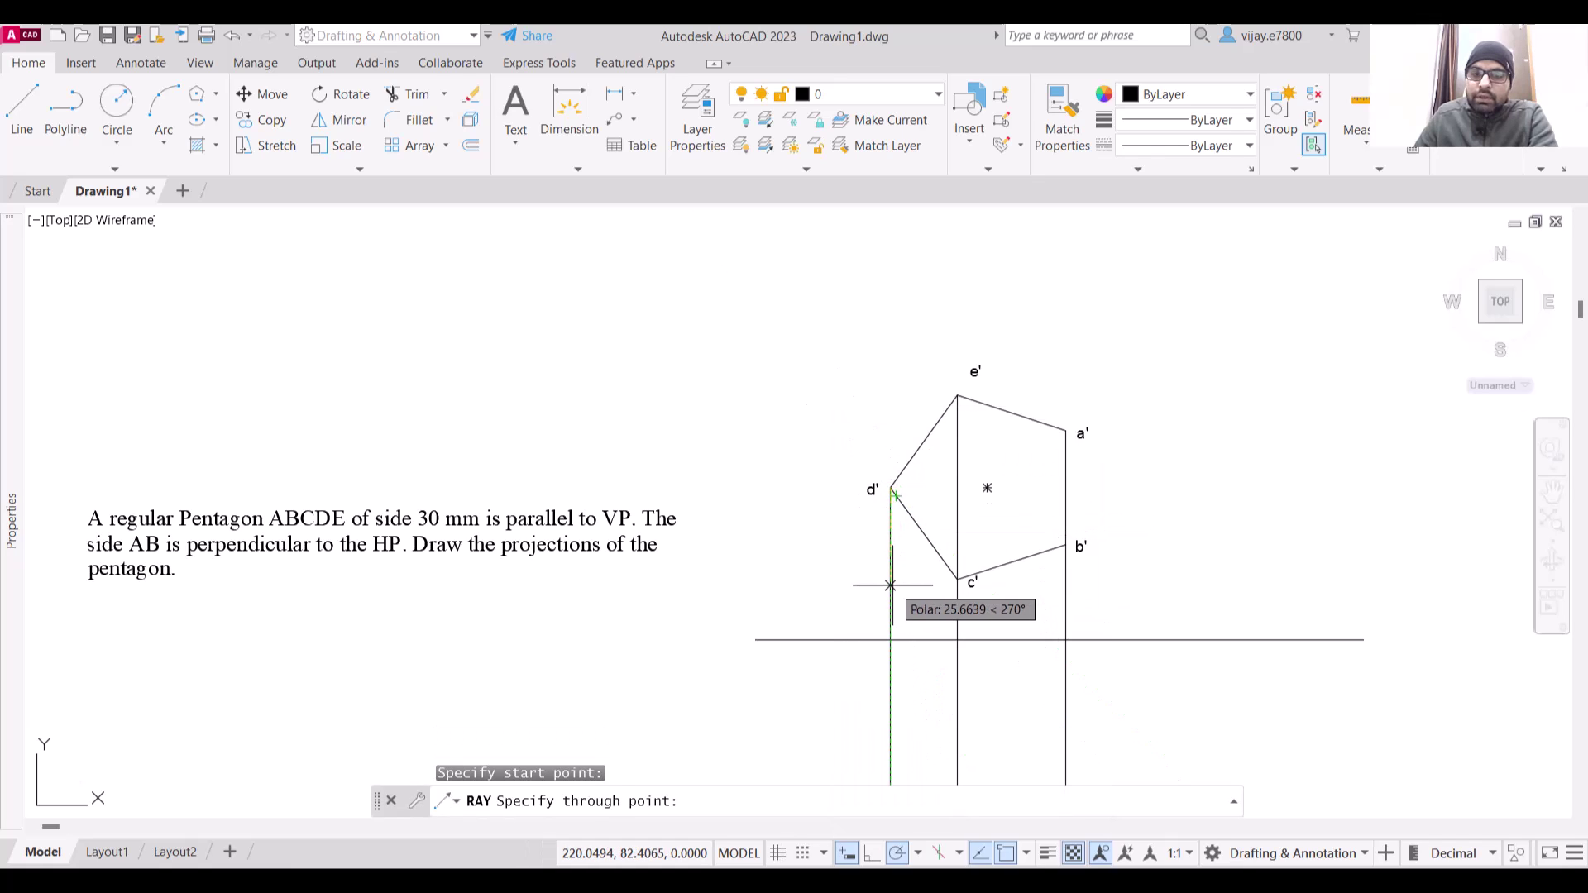
click(889, 585)
key(Return)
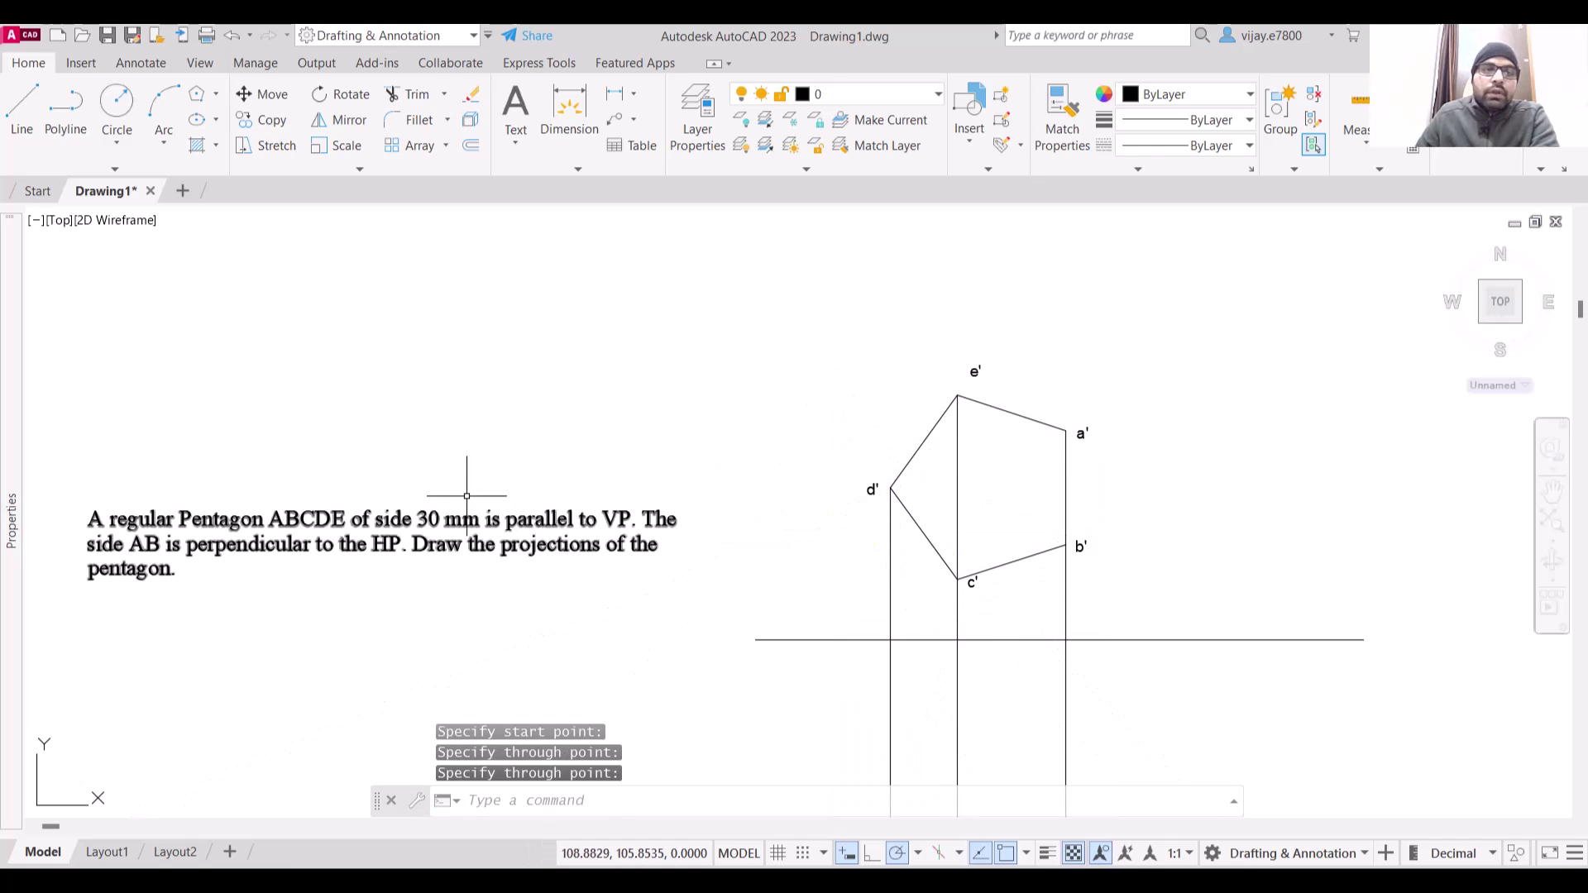
Draw a horizontal line below the reference line, crossing all three vertical rays and extending past the outer ones
click(20, 121)
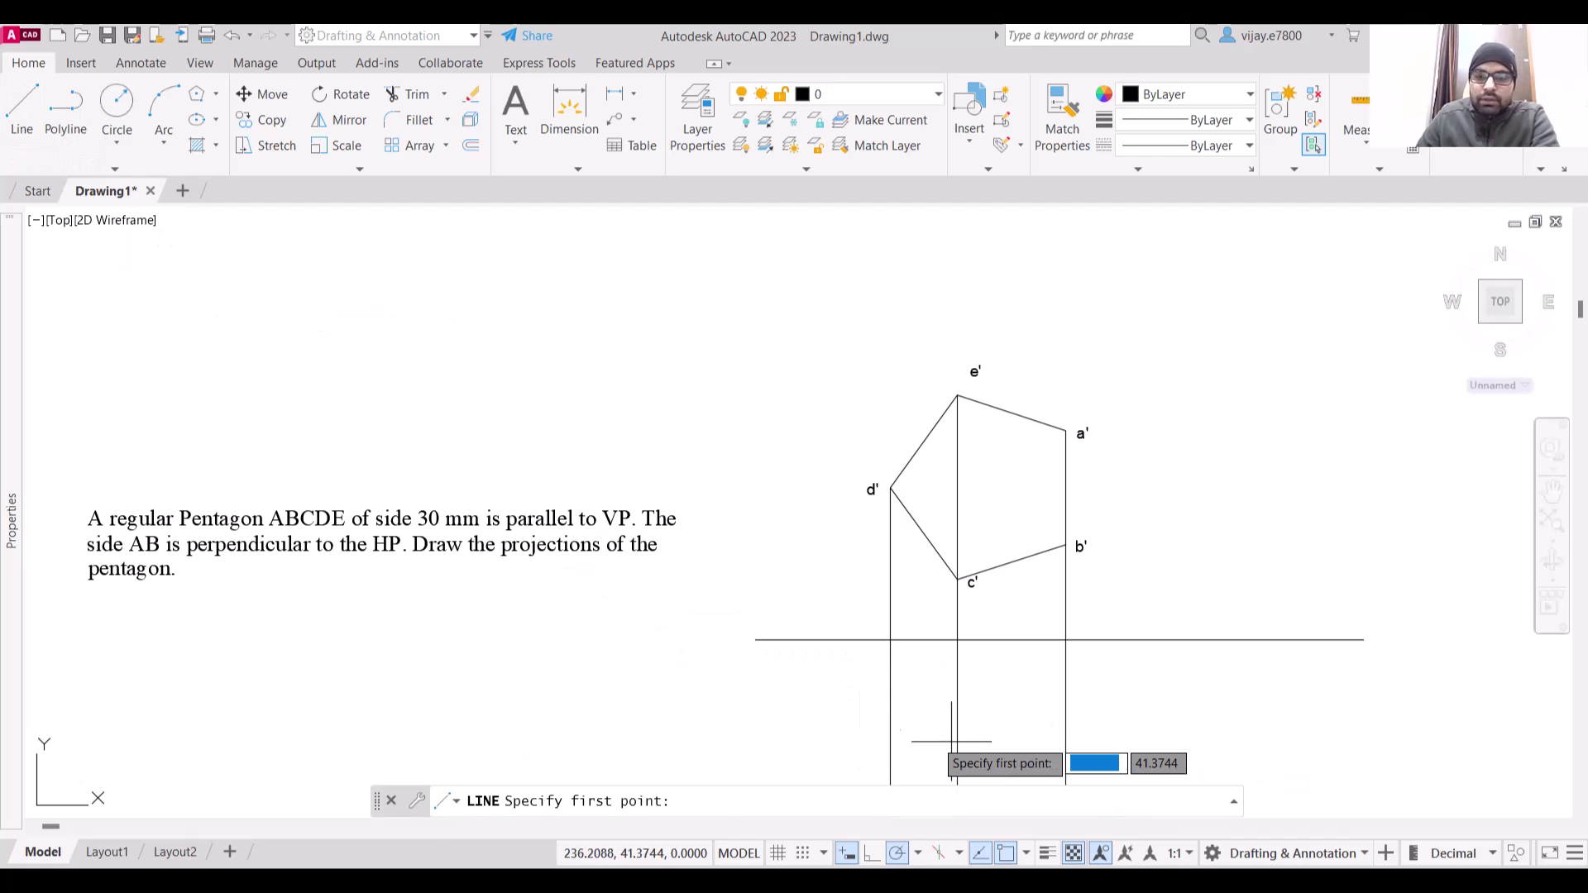
click(845, 747)
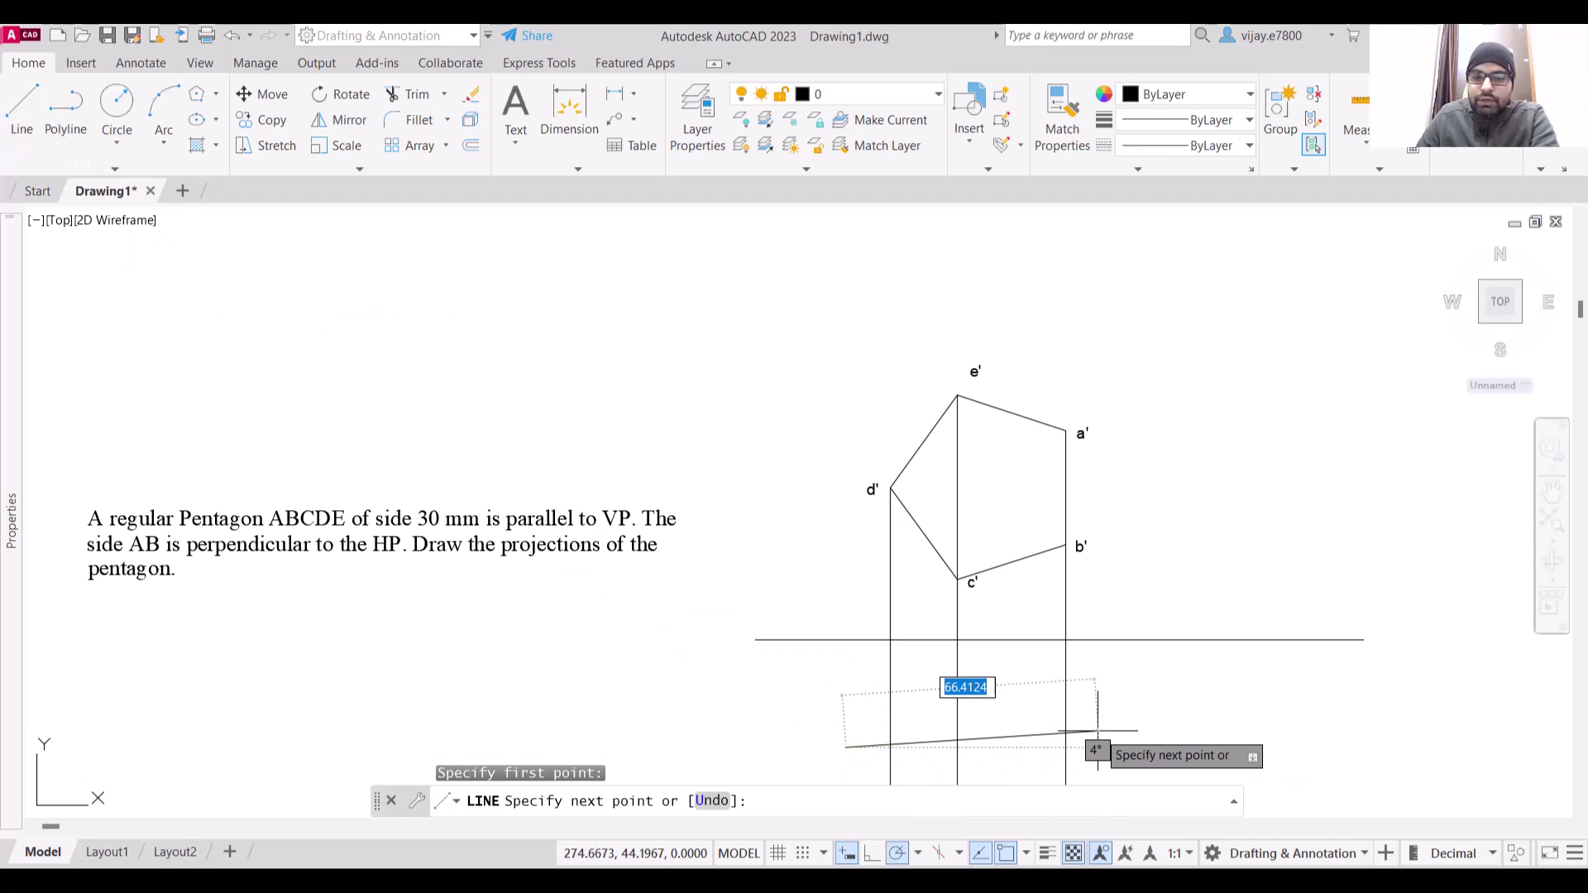
click(1143, 744)
right_click(1227, 684)
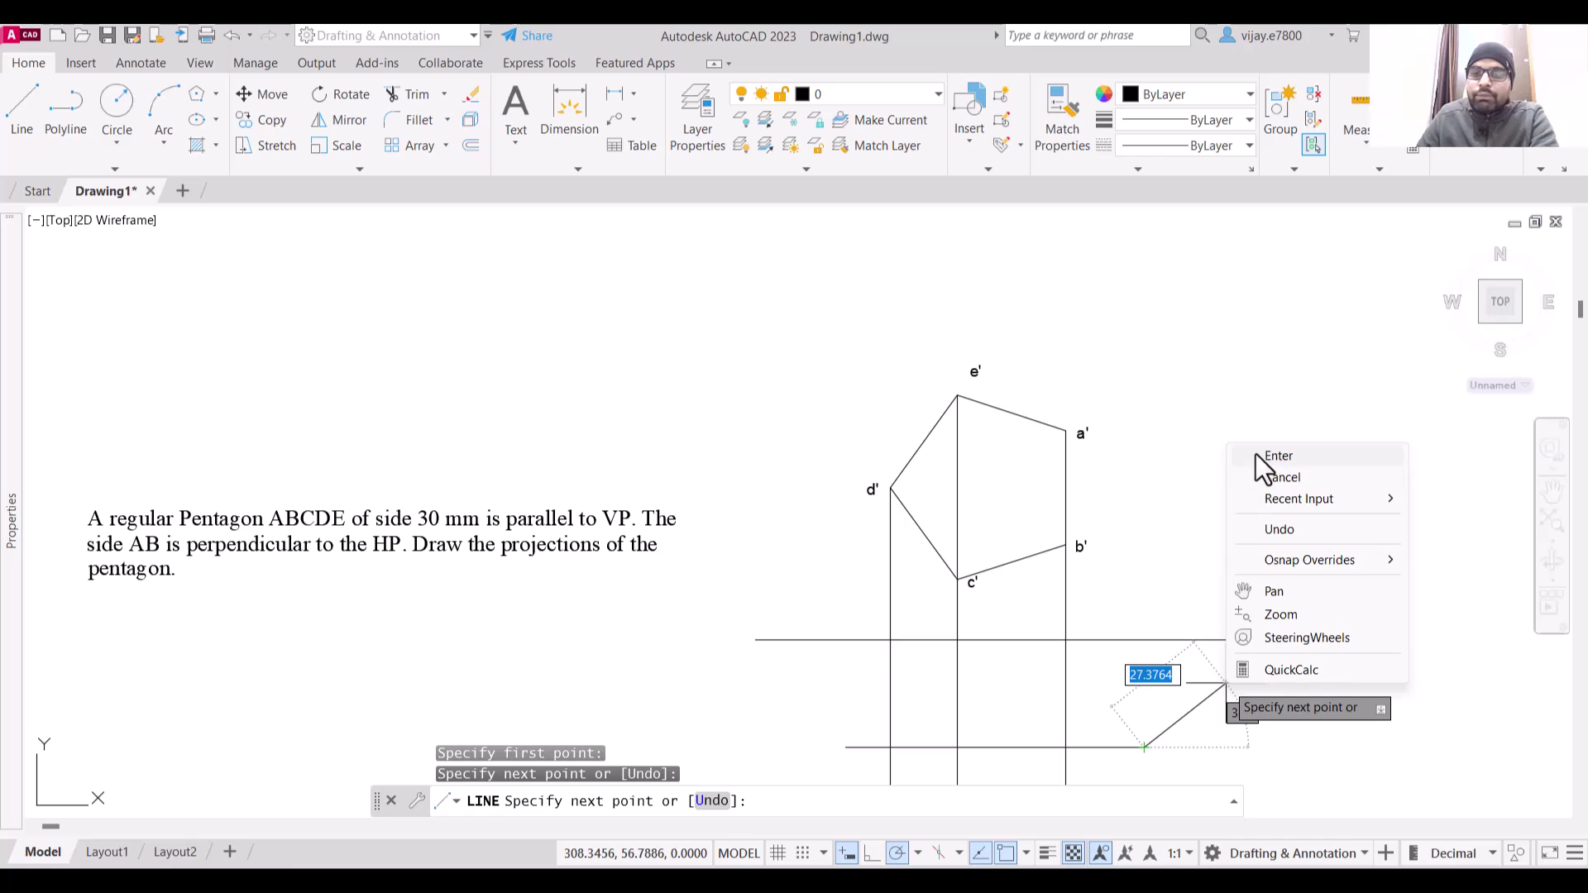
click(1278, 456)
Trim both ends of the lower horizontal line back to the outer vertical rays
text(tr)
key(Return)
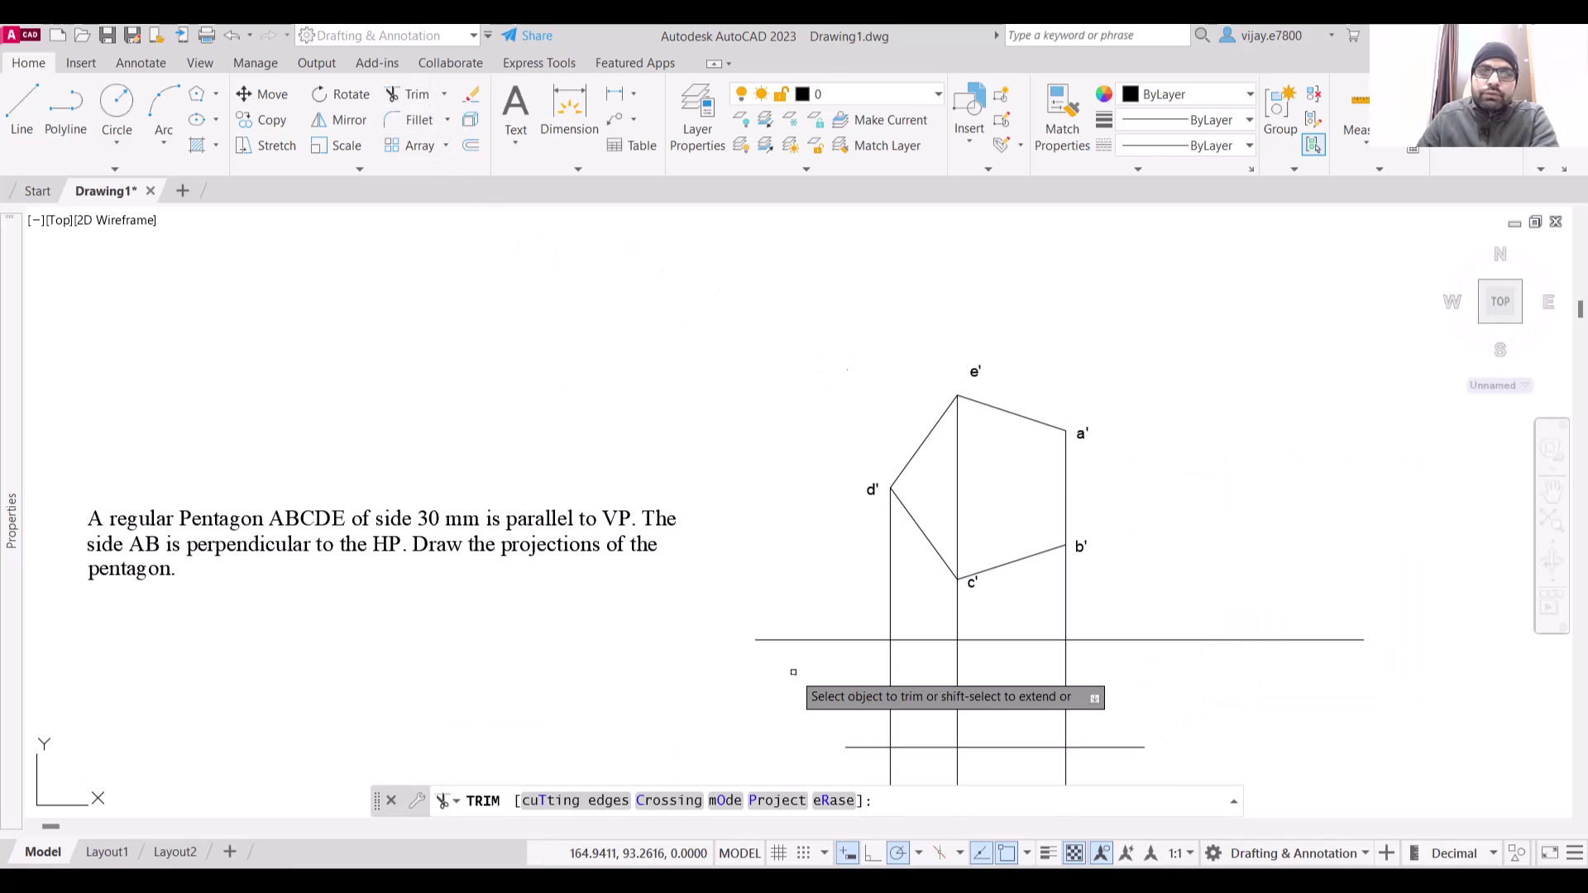
click(869, 747)
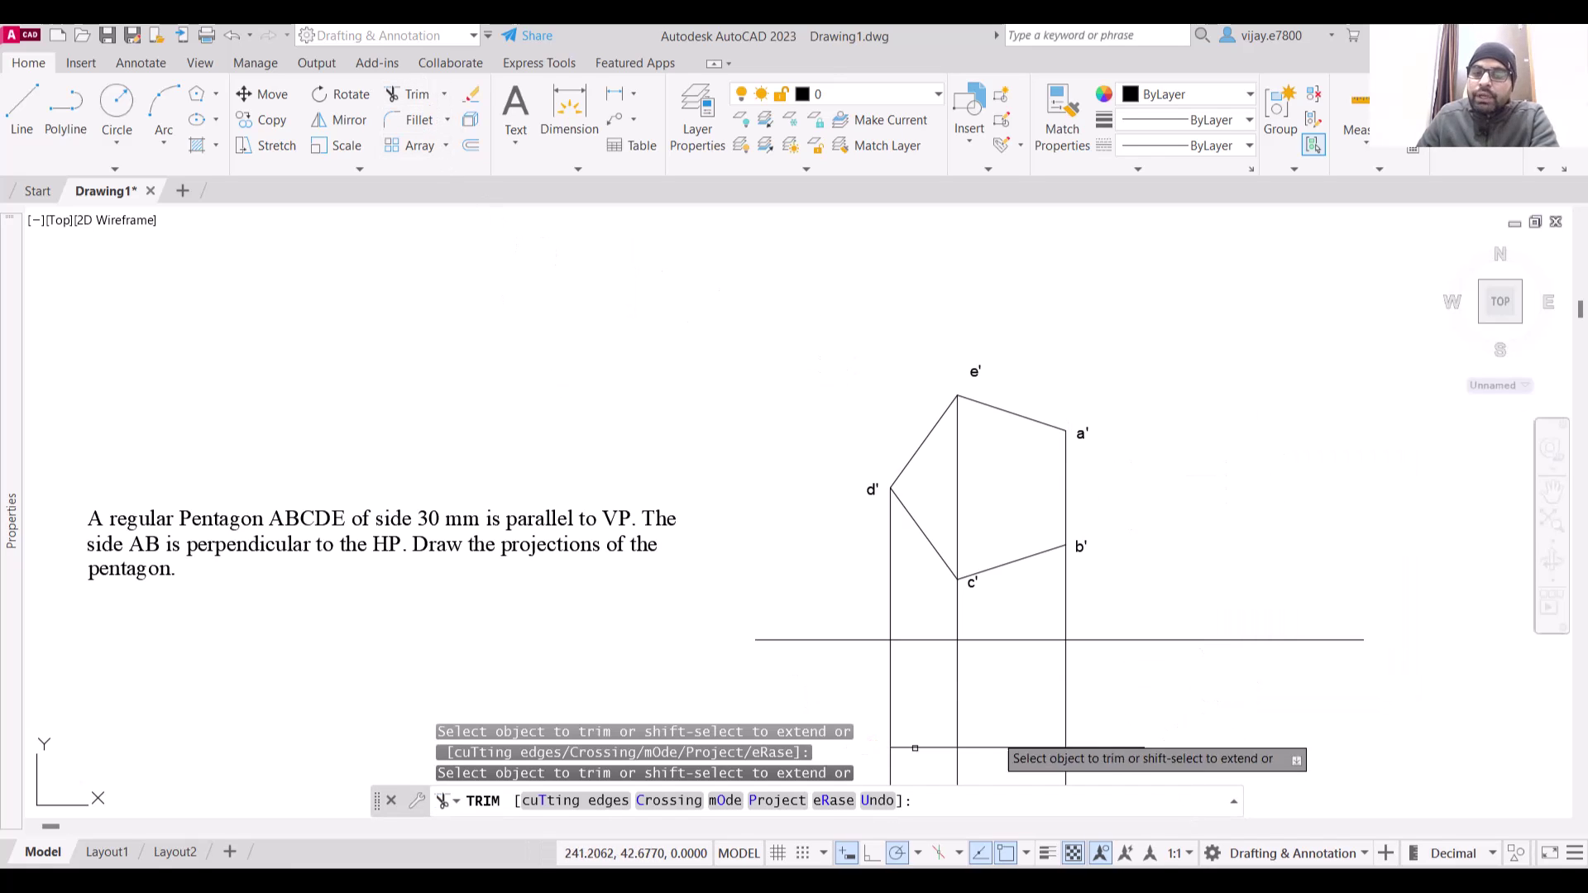
click(1096, 747)
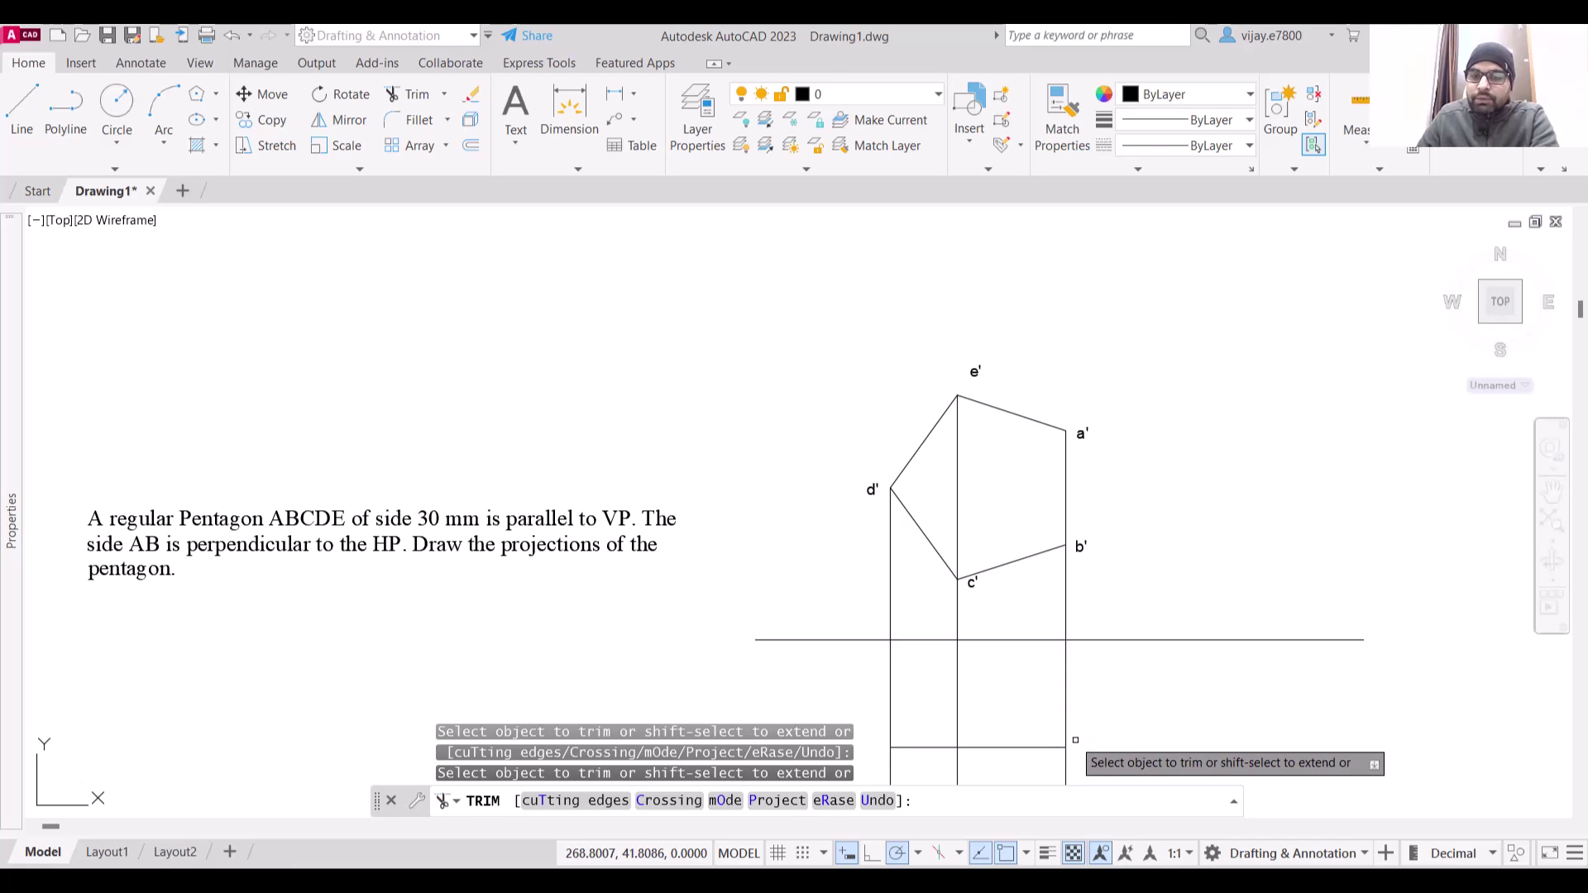
Trim all three vertical rays back to the lower horizontal line by removing the portions below it
click(866, 774)
click(1191, 769)
key(Return)
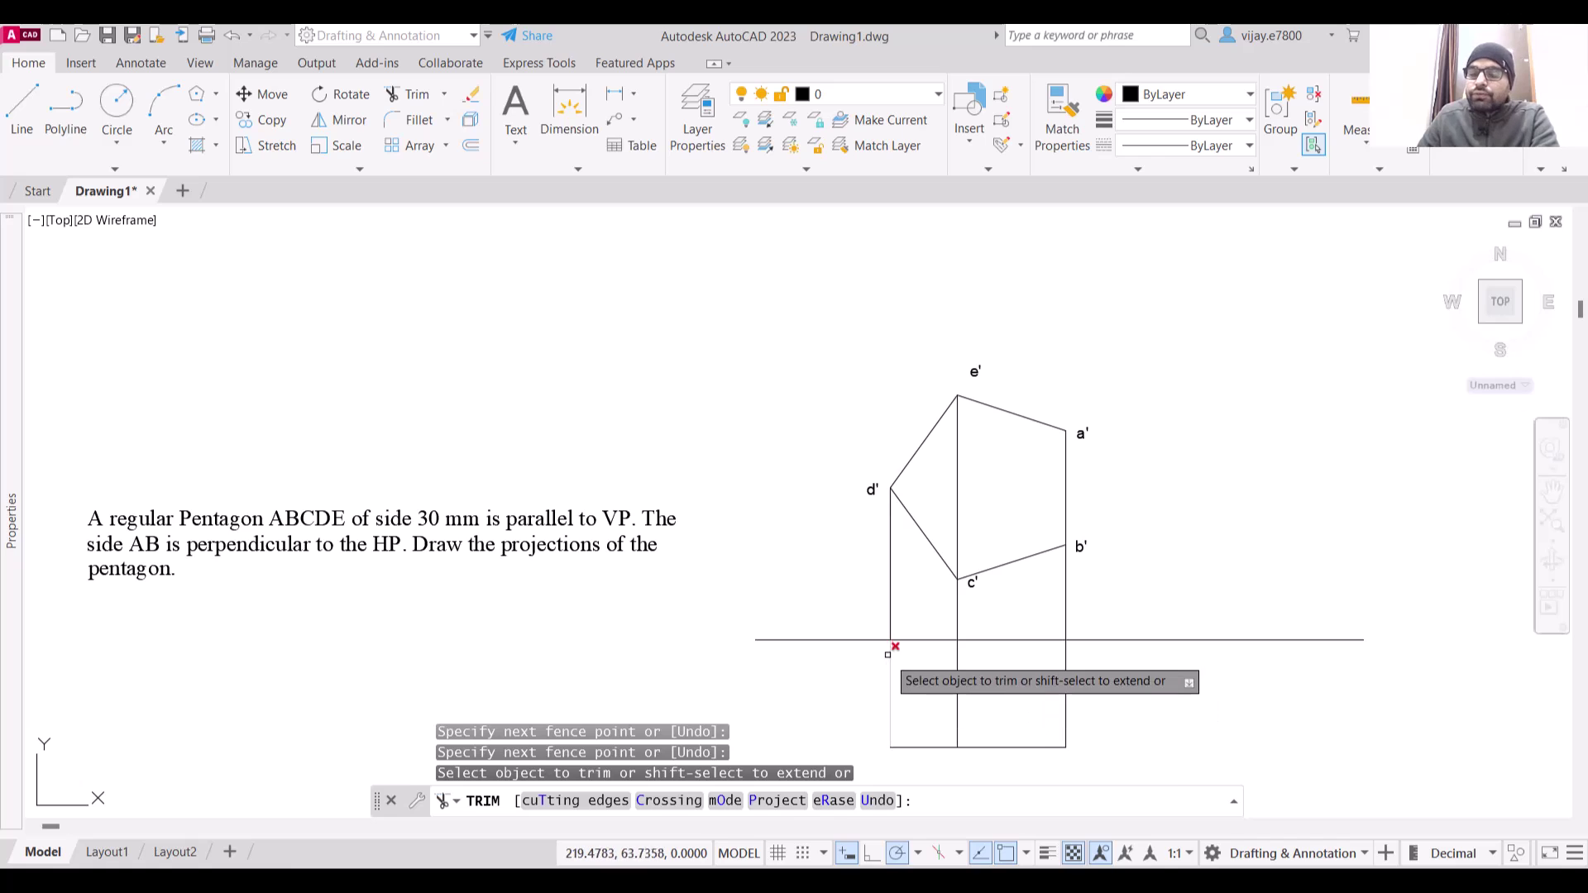
right_click(812, 496)
click(835, 507)
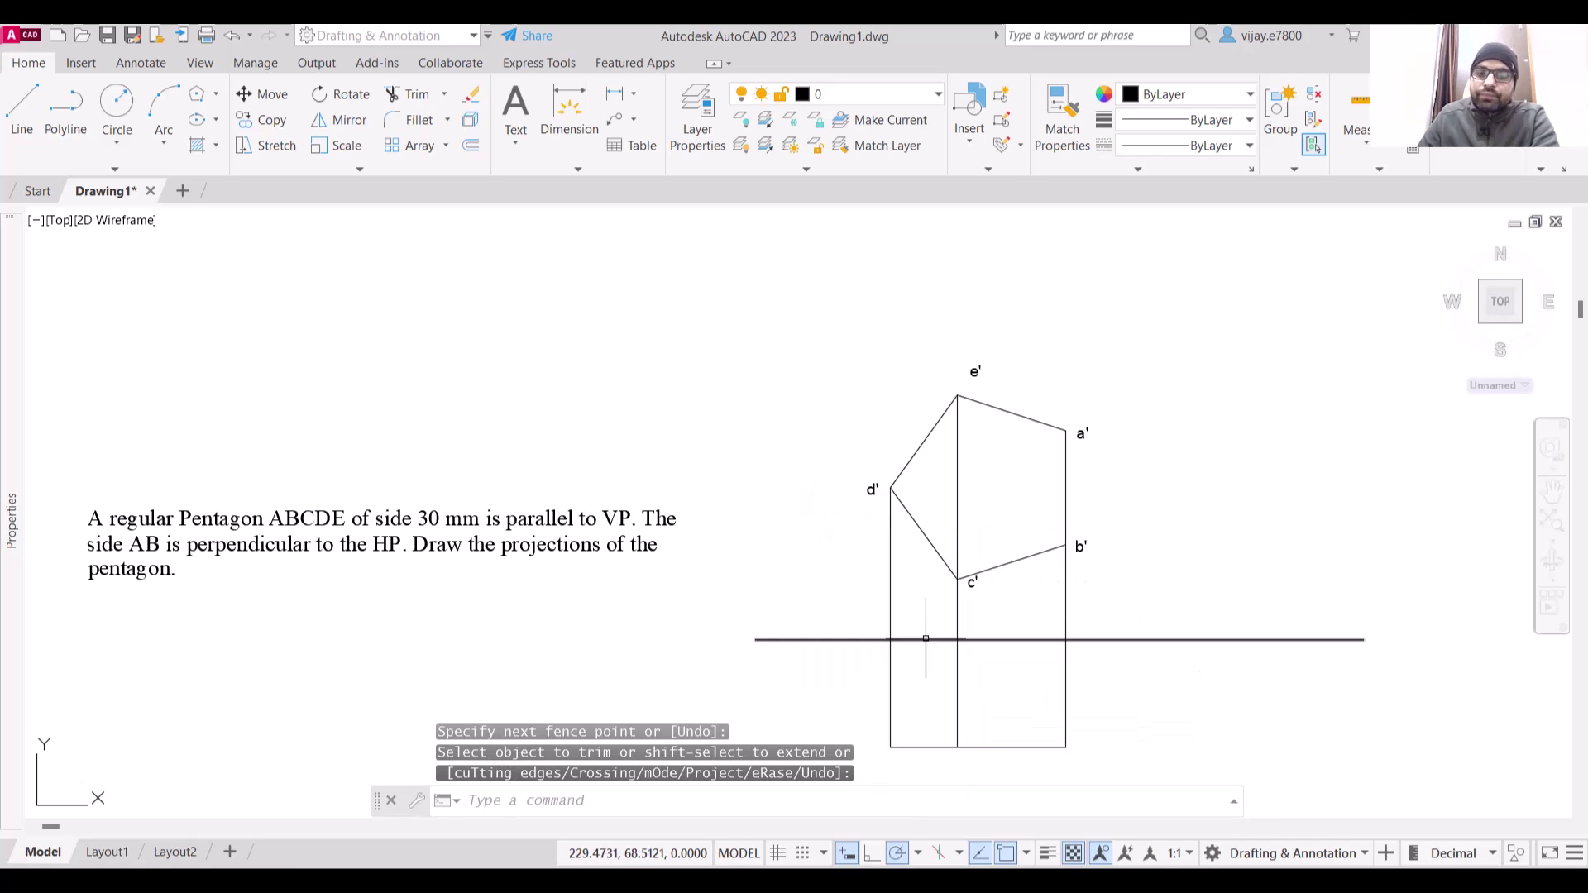
Set the lineweight of the pentagon and the lower horizontal line to 0.40 mm
click(1025, 747)
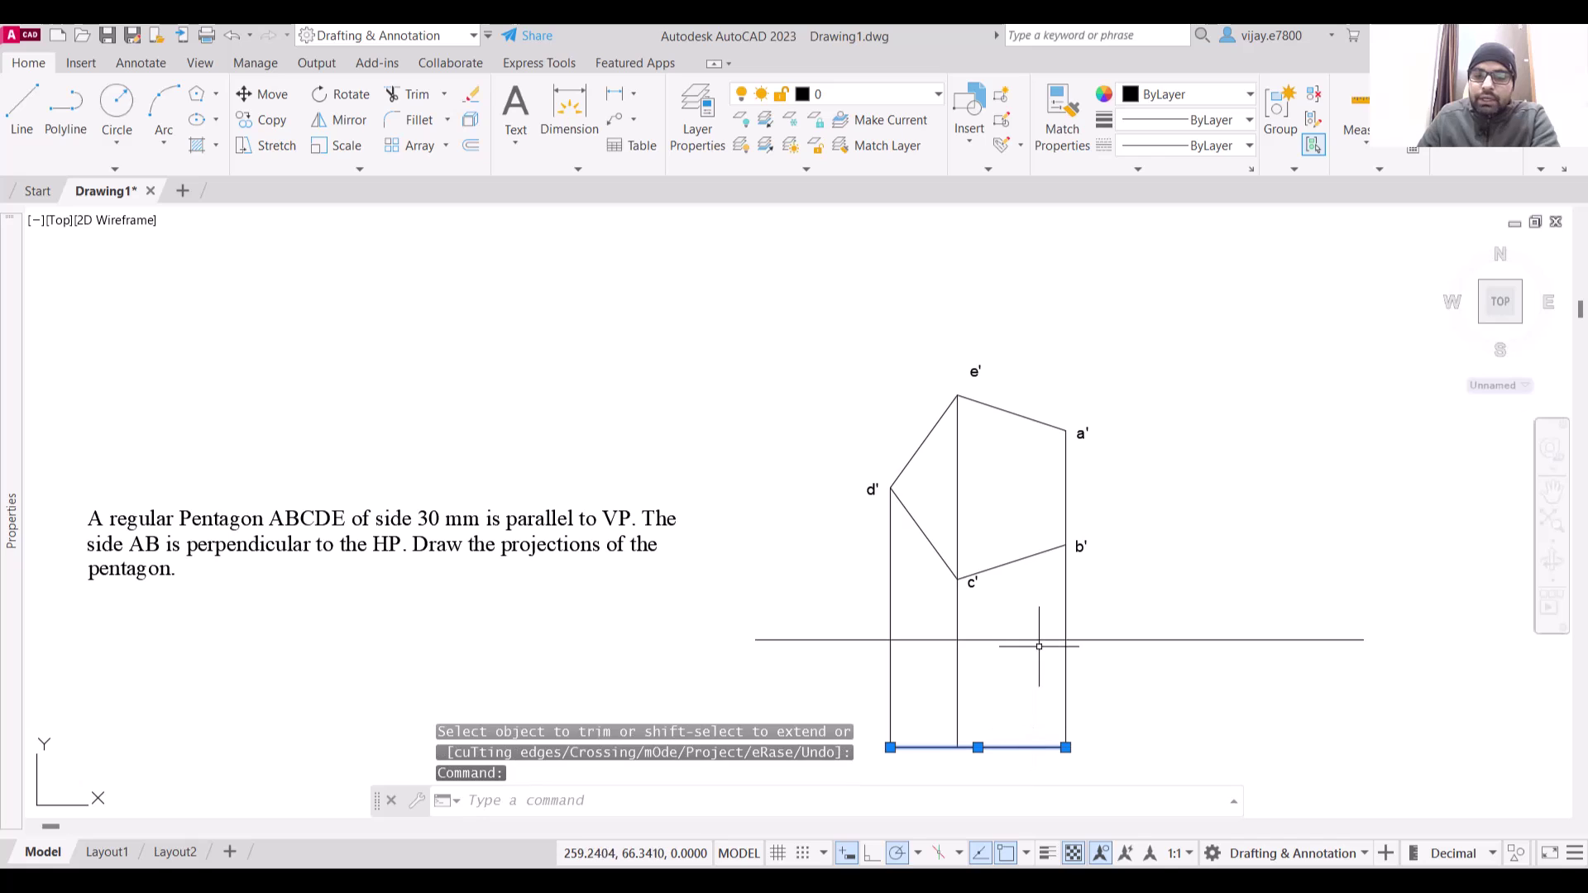
click(1025, 561)
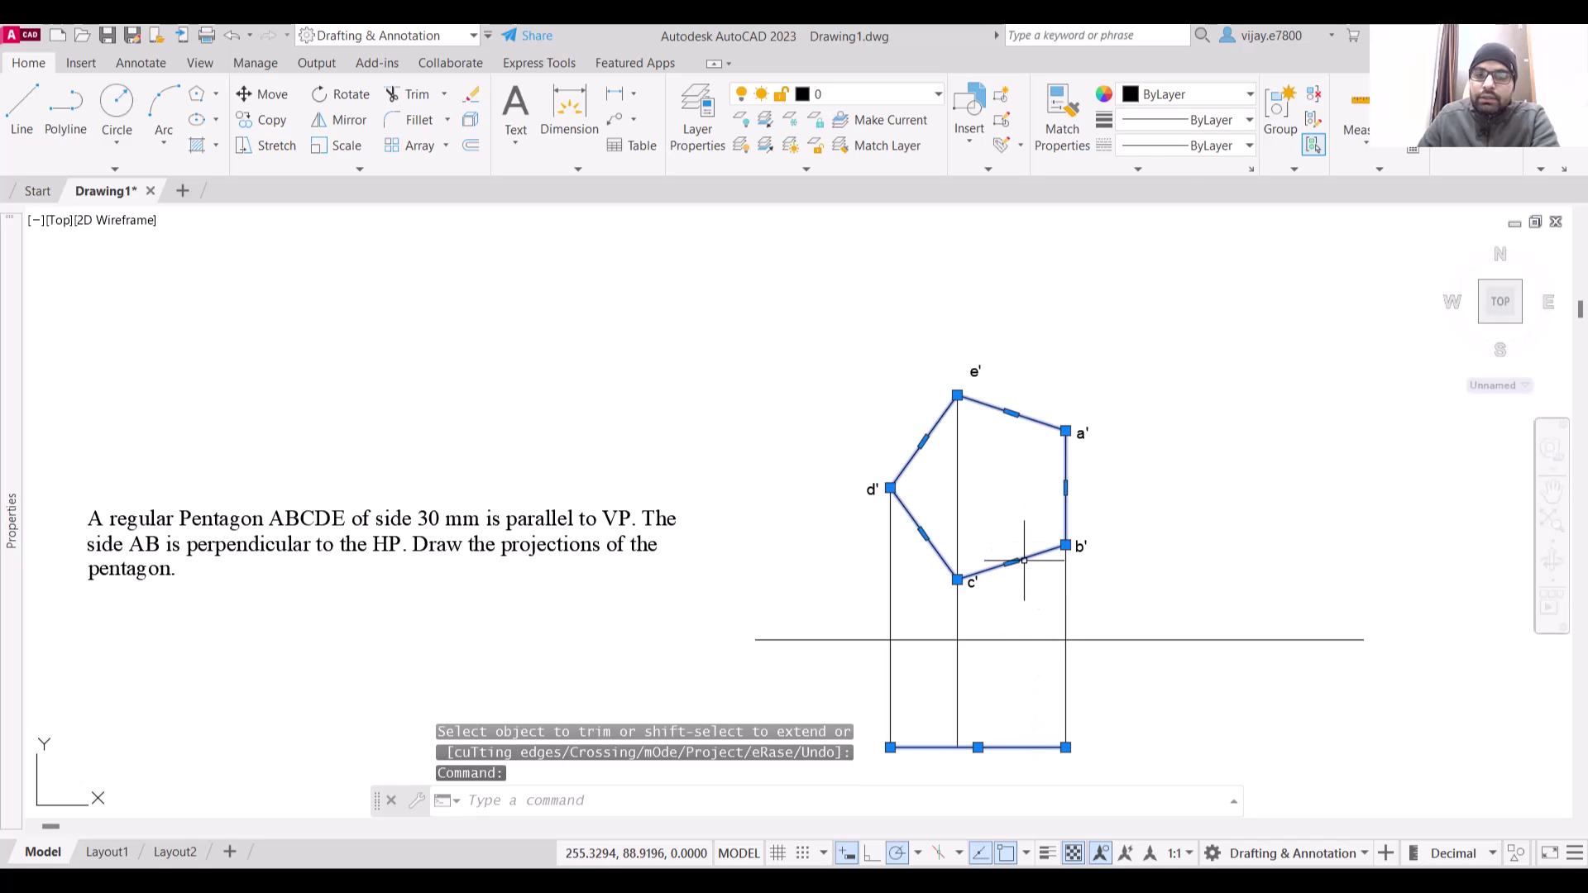
click(1227, 125)
scroll(1177, 368, down, 2)
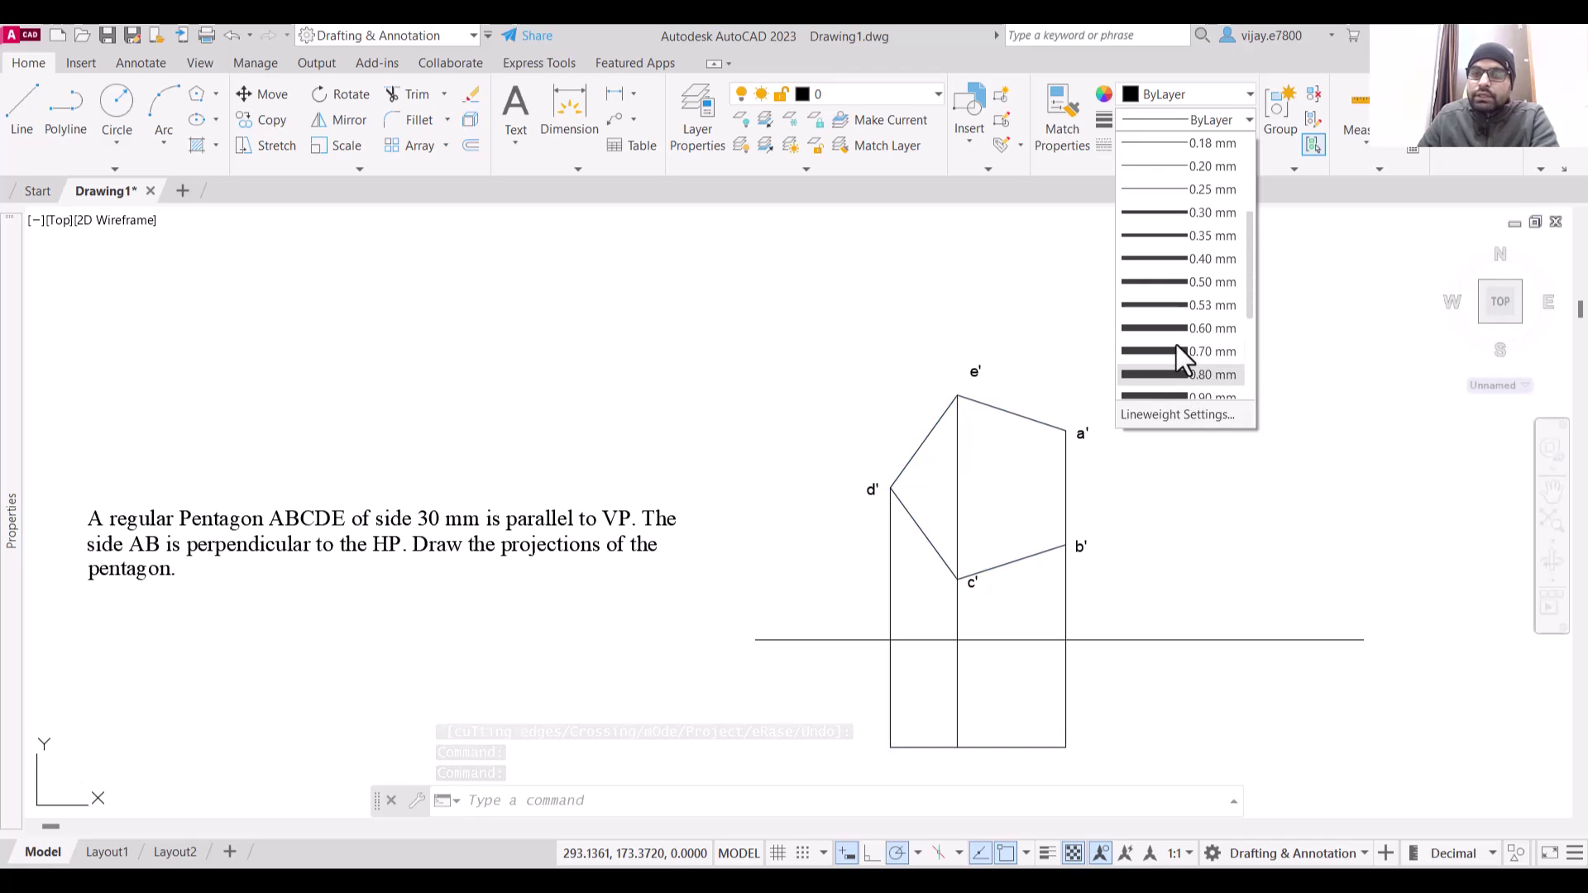
click(1180, 259)
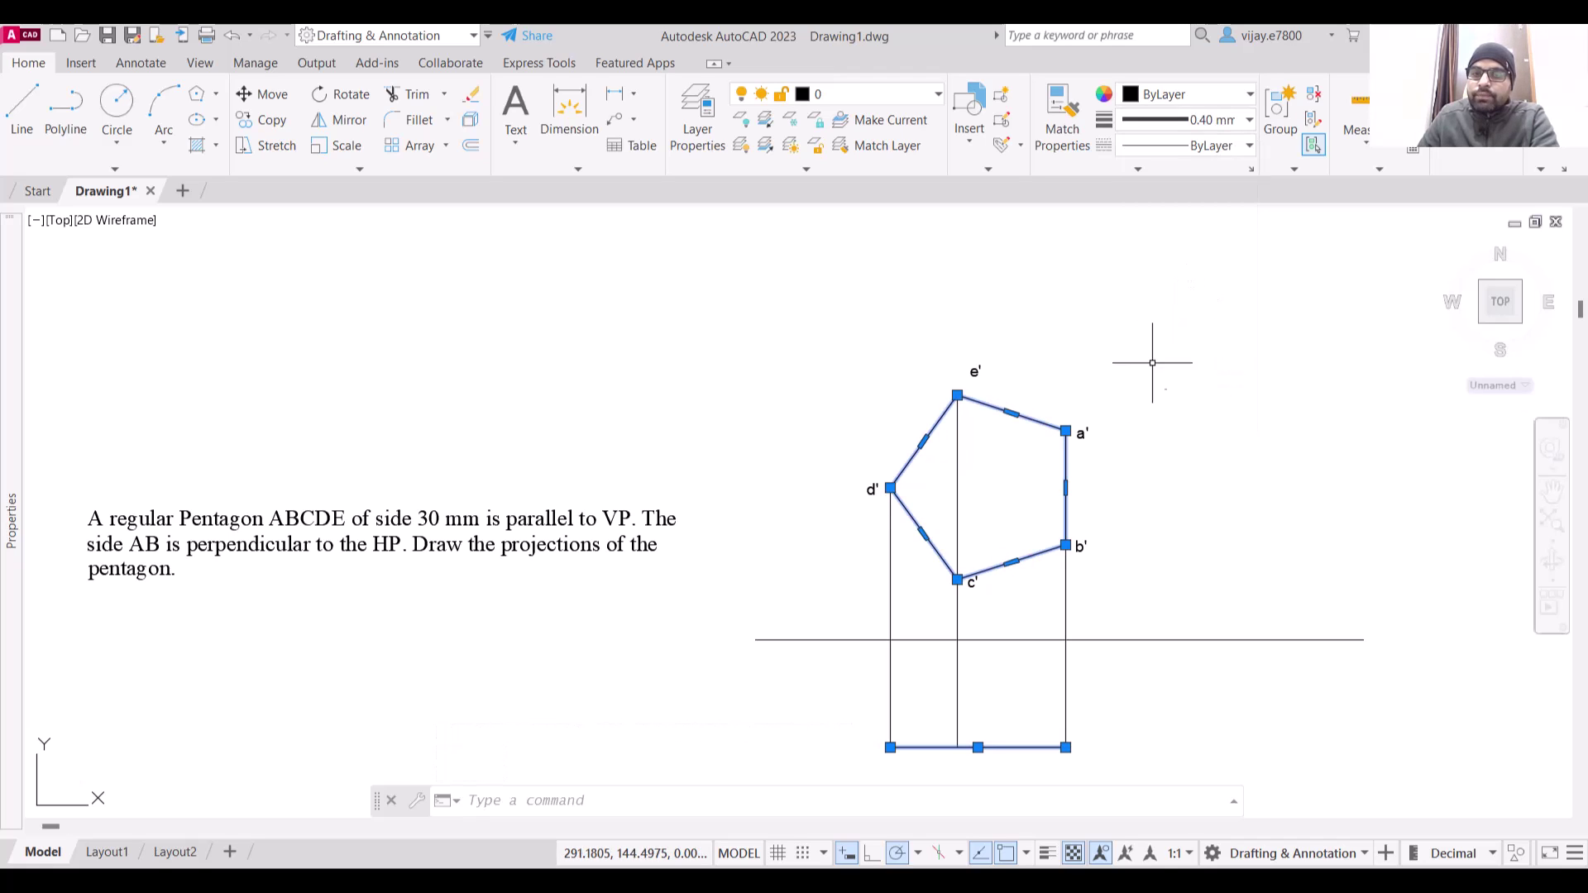
Turn on lineweight display for the drawing in the lineweight settings
click(1212, 126)
click(1165, 410)
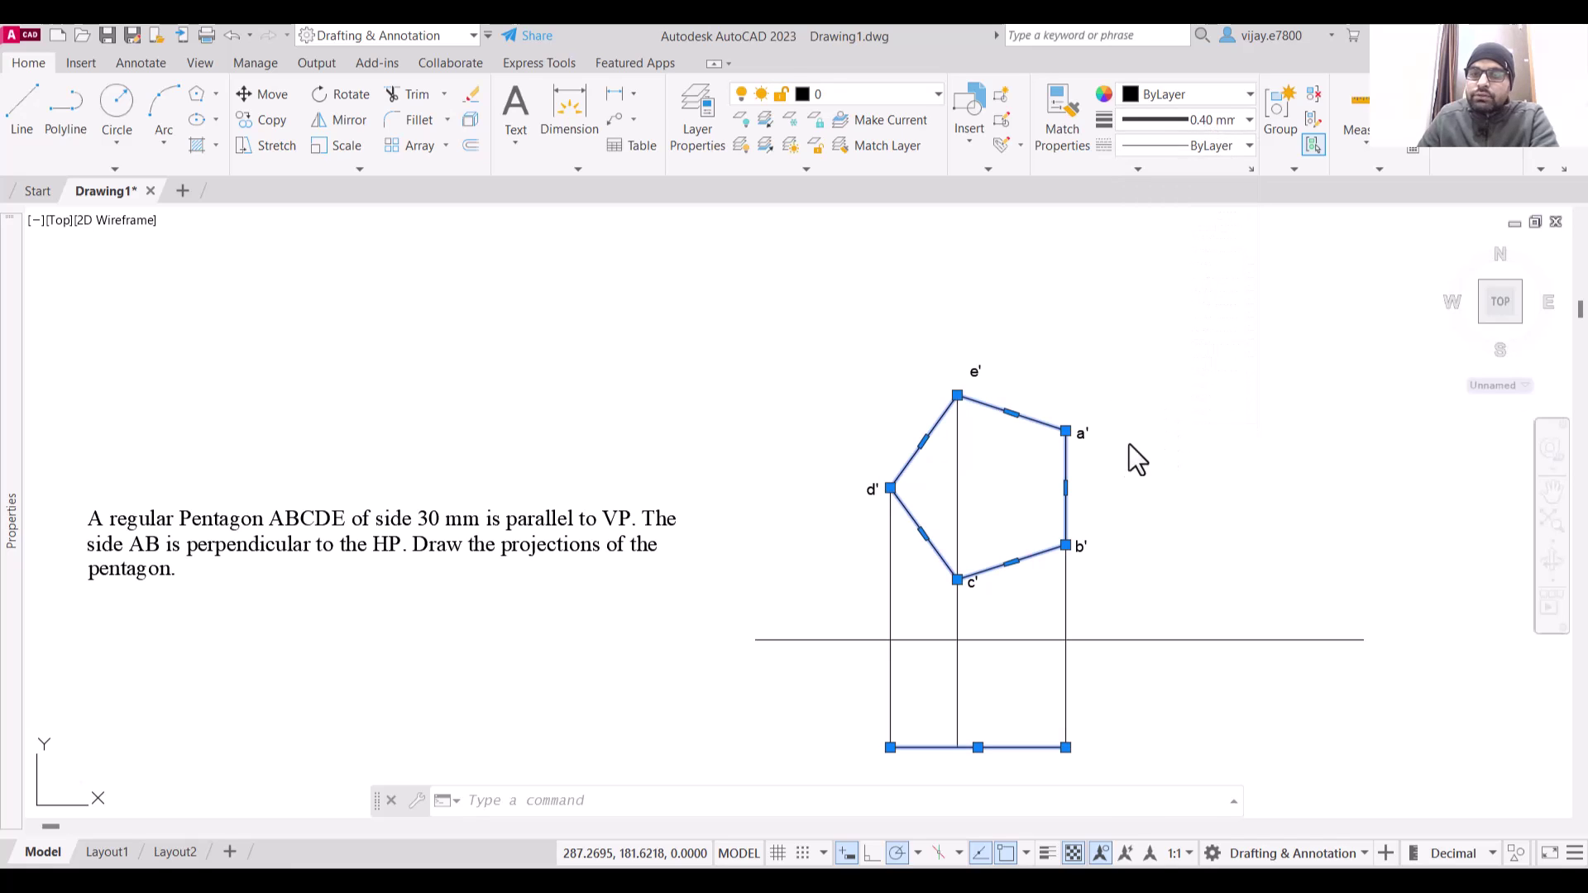
click(783, 411)
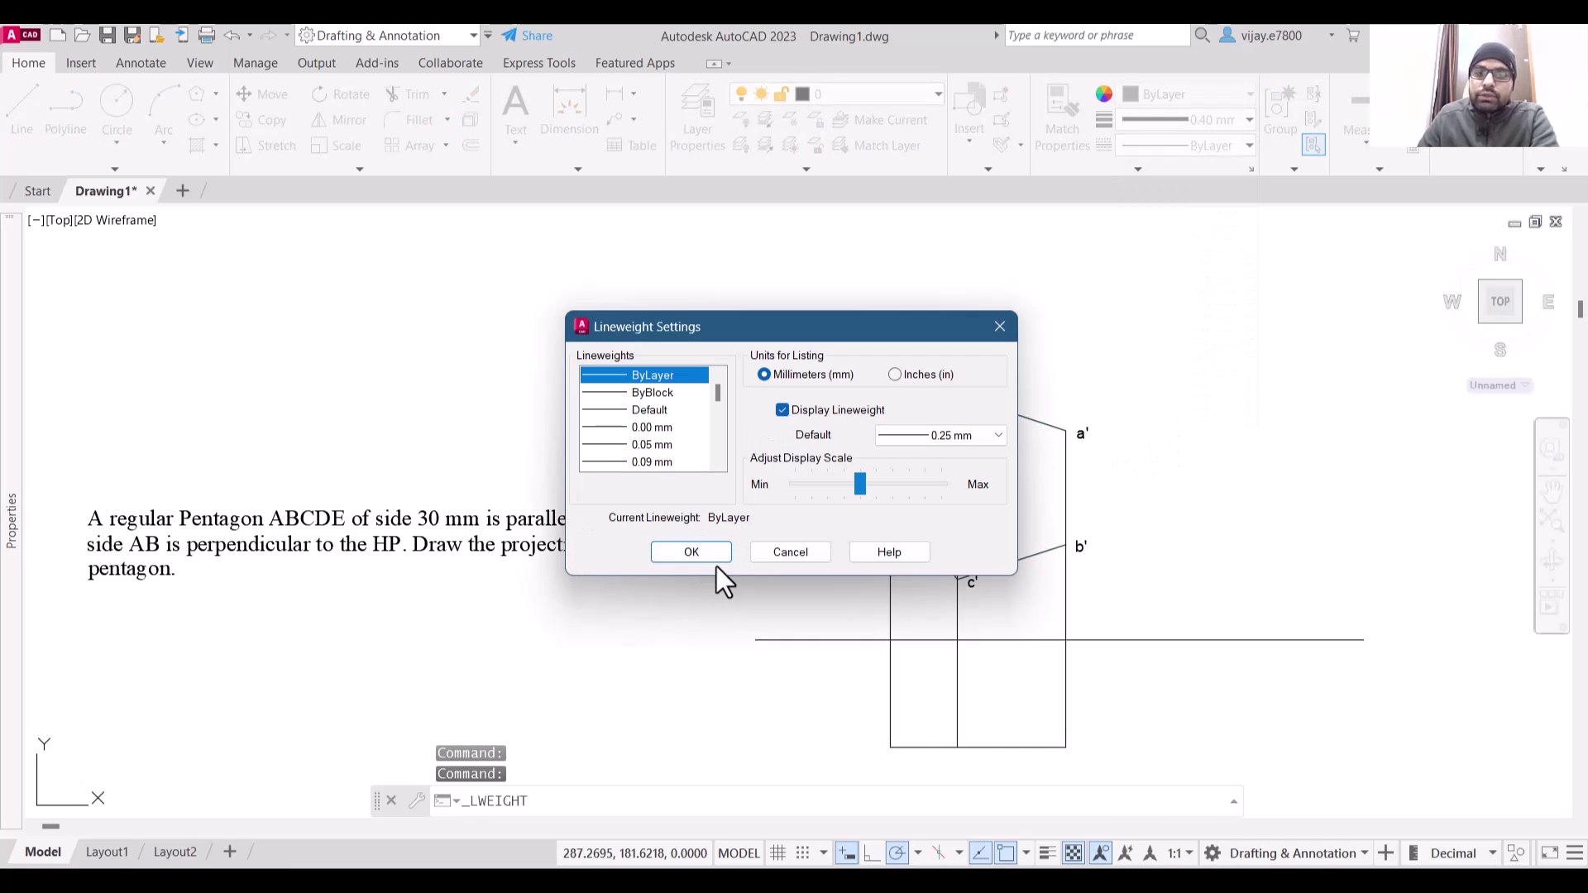
click(703, 552)
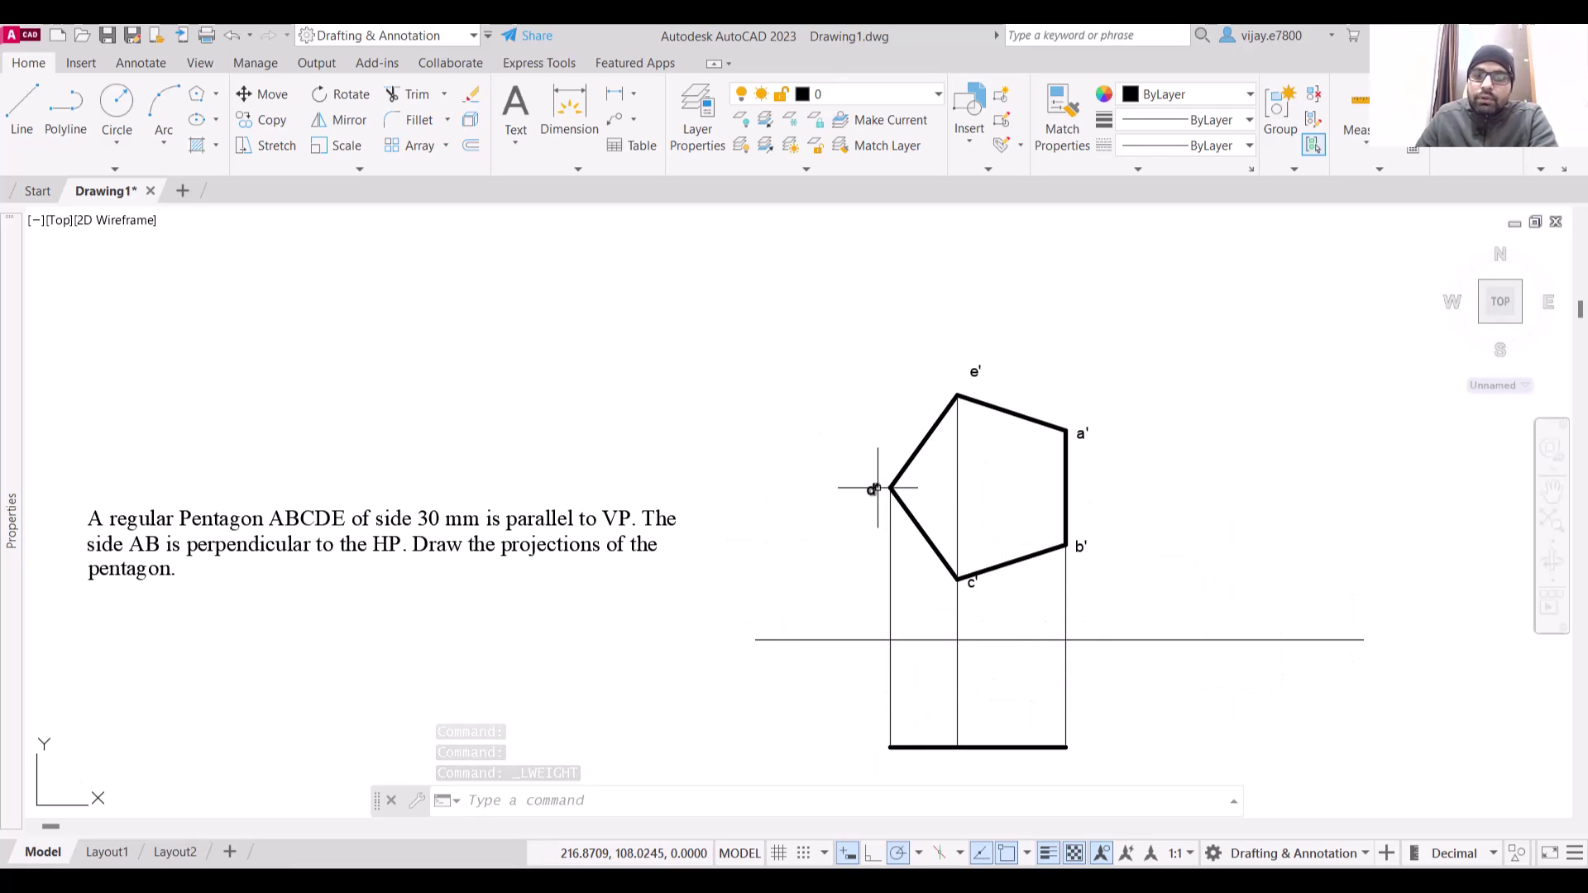
Copy the d' label of the pentagon to the clipboard
click(878, 489)
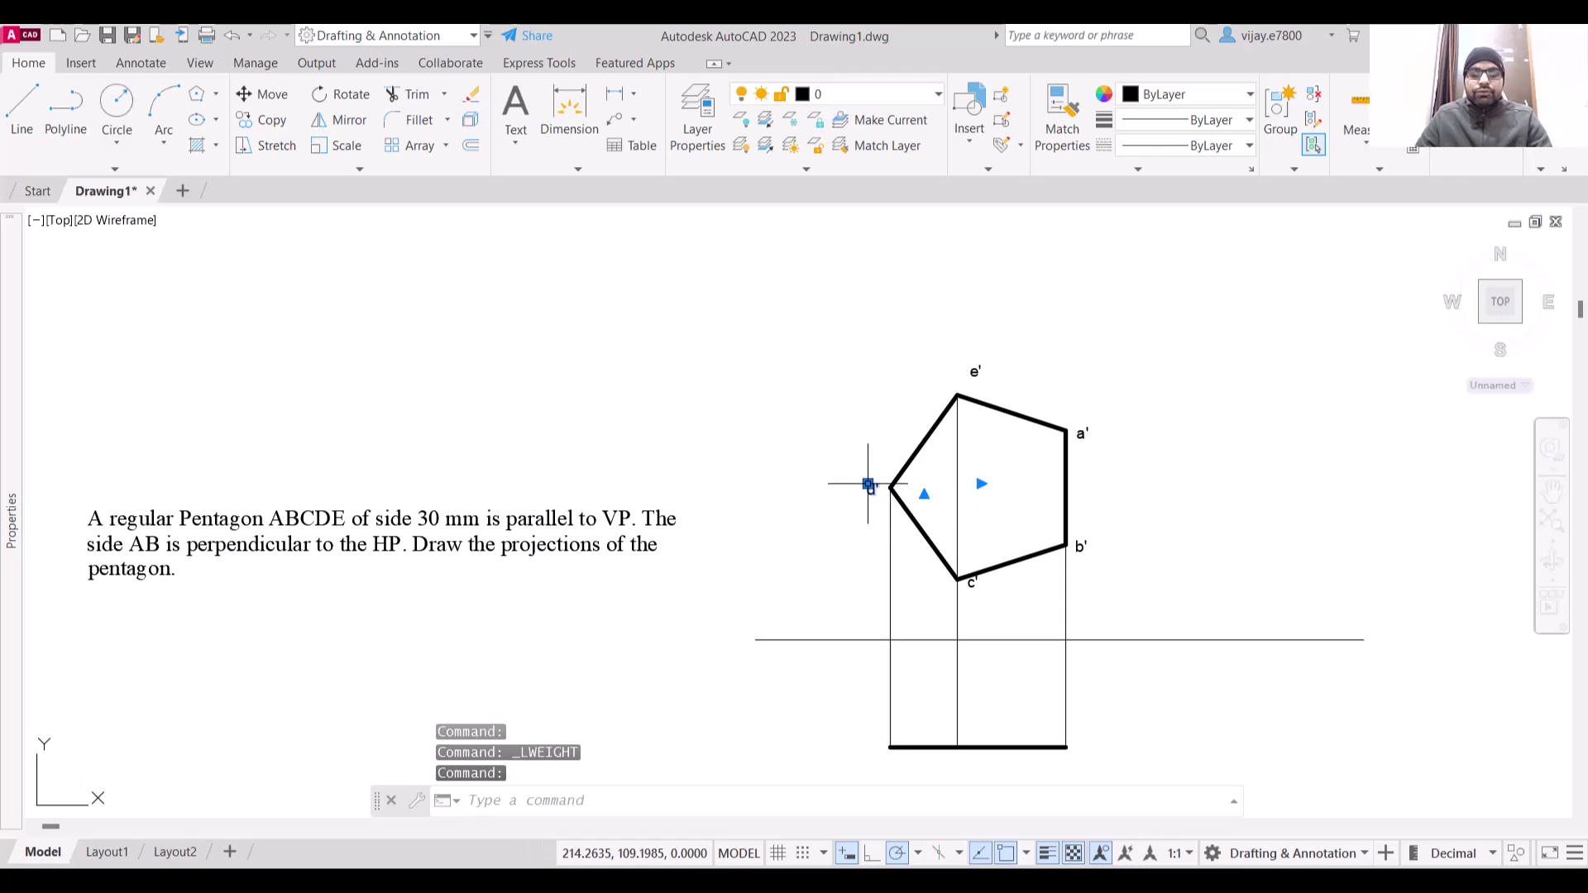
key(ctrl+c)
click(867, 484)
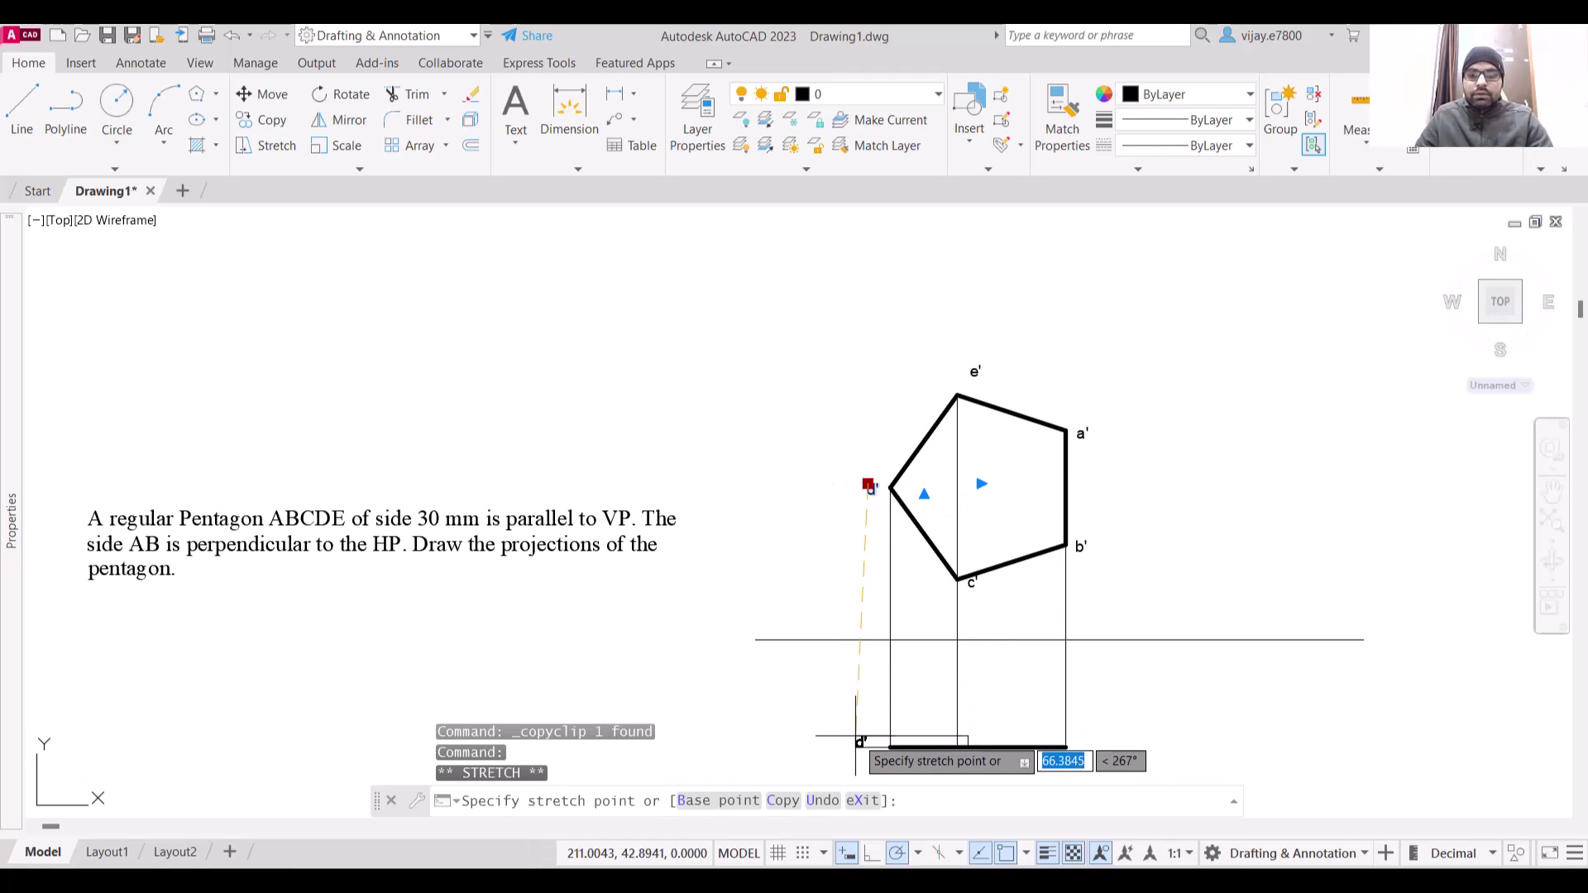
click(871, 747)
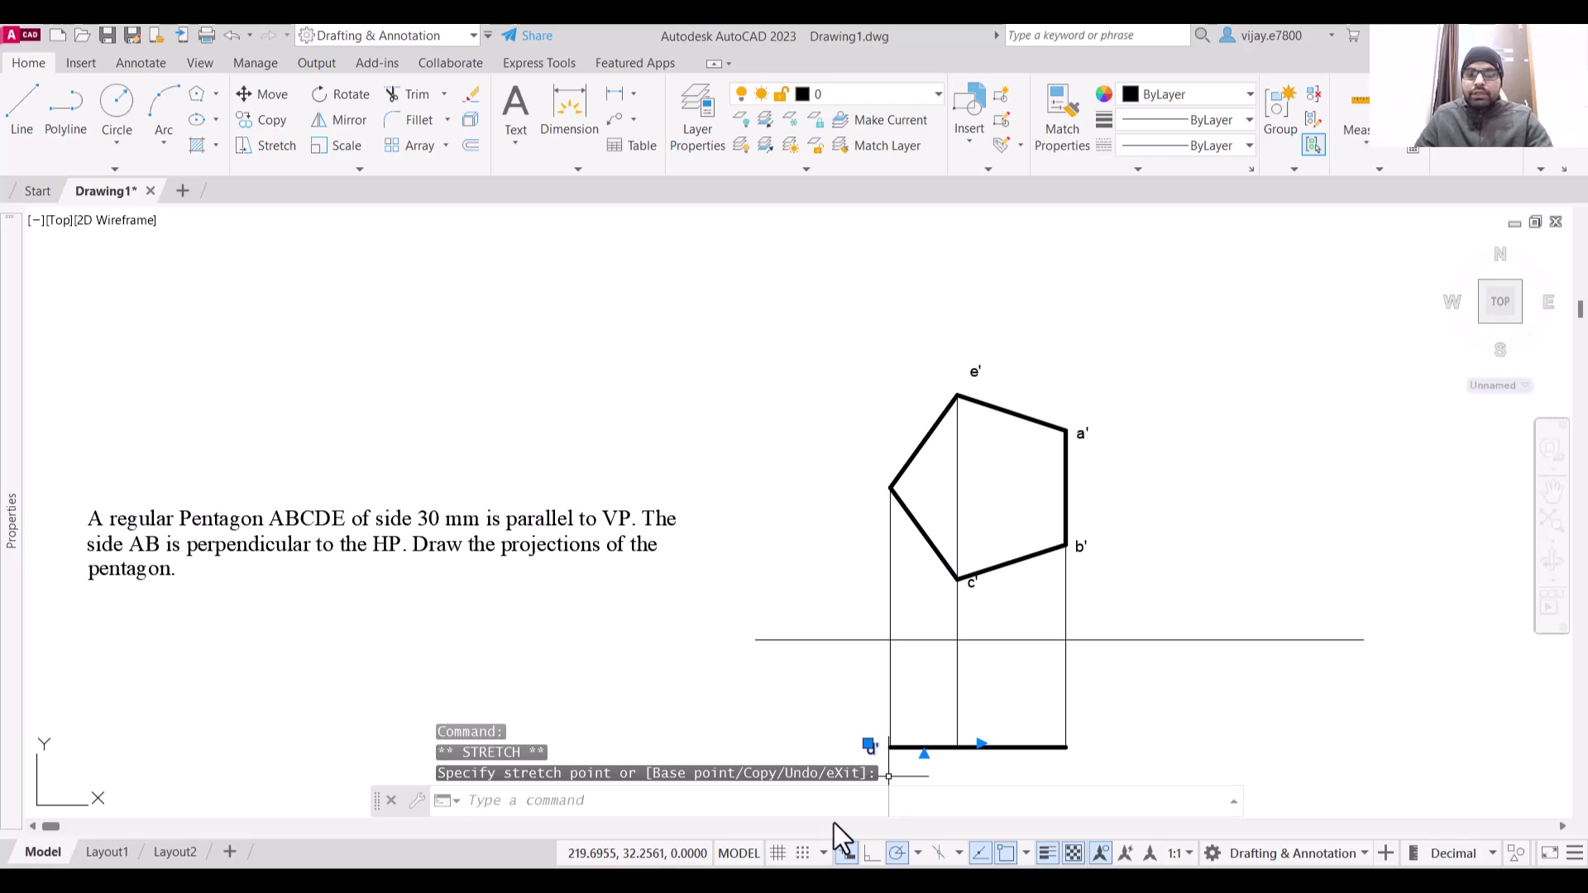
key(ctrl+z)
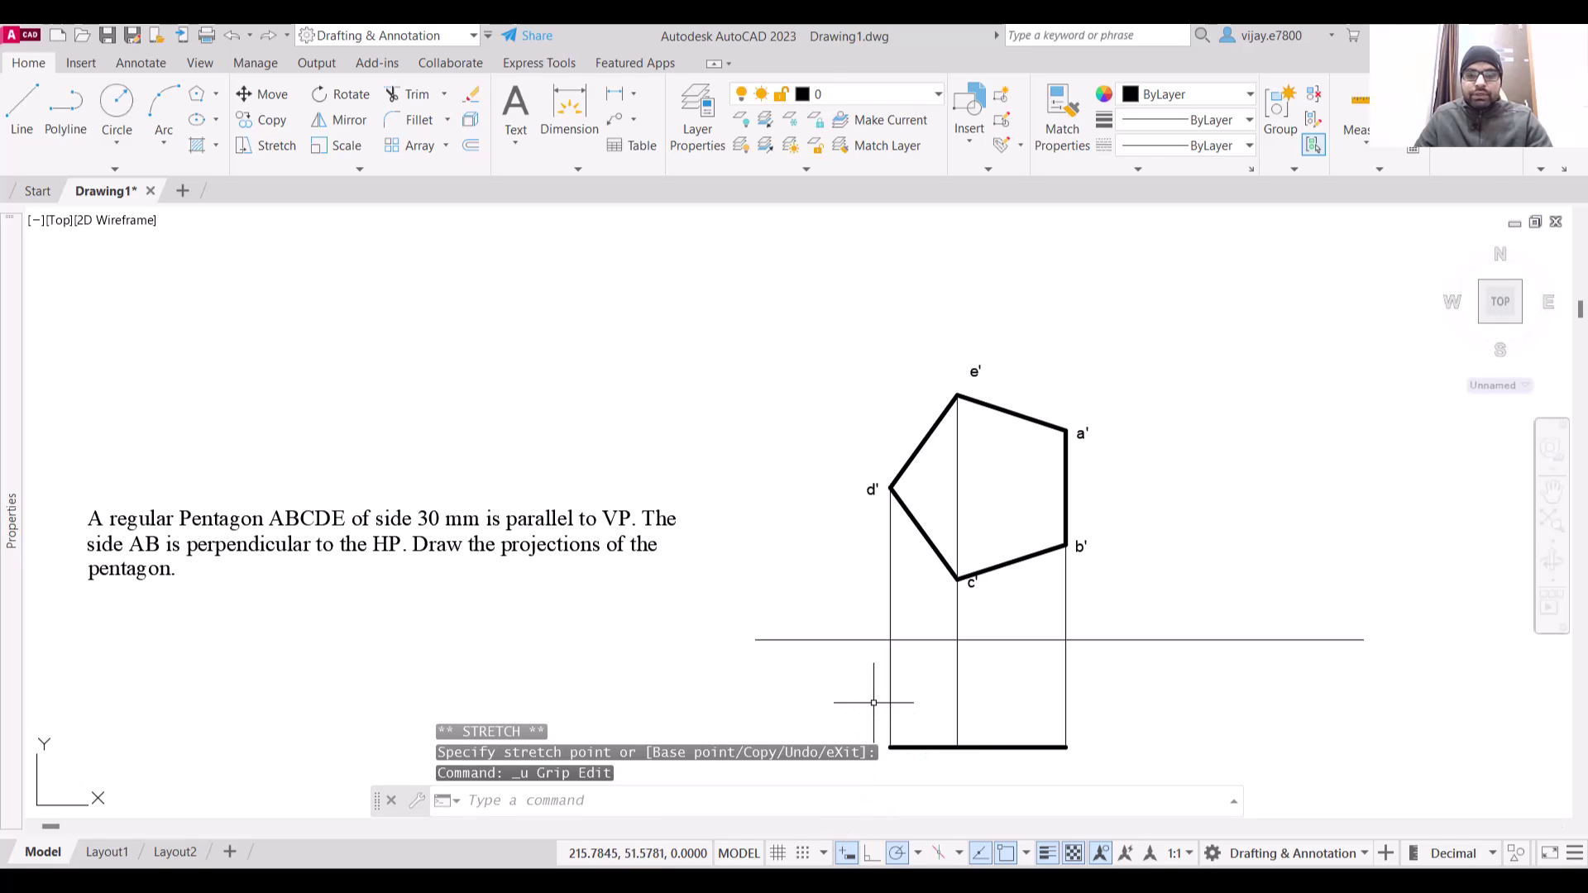
Paste the copied d' label beside the left end of the lower horizontal line and change its text to d
key(ctrl+v)
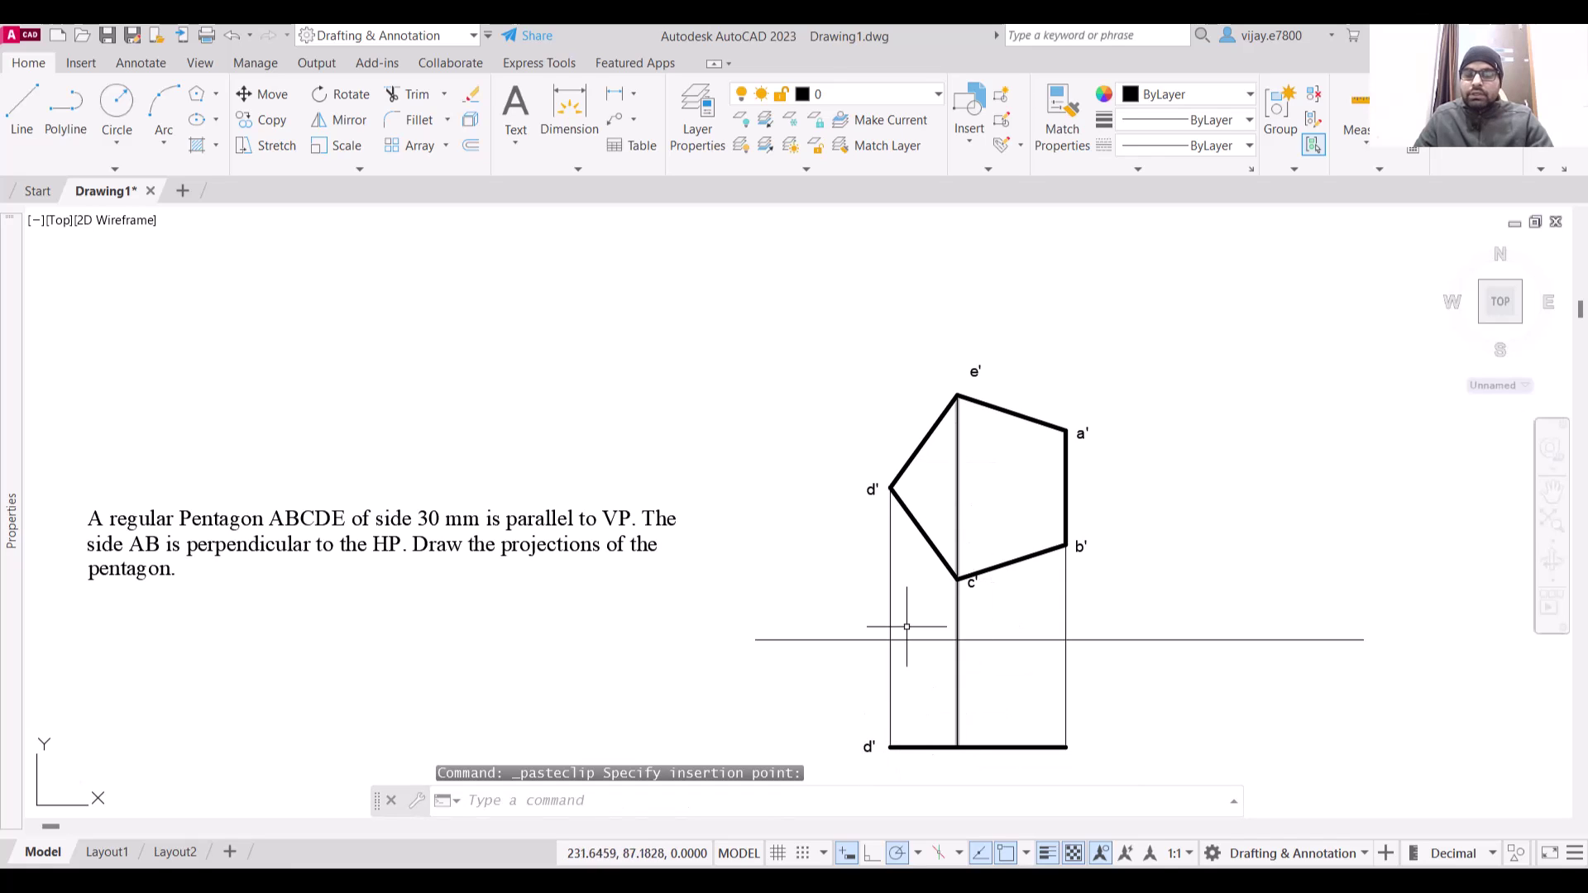
click(867, 746)
double_click(870, 745)
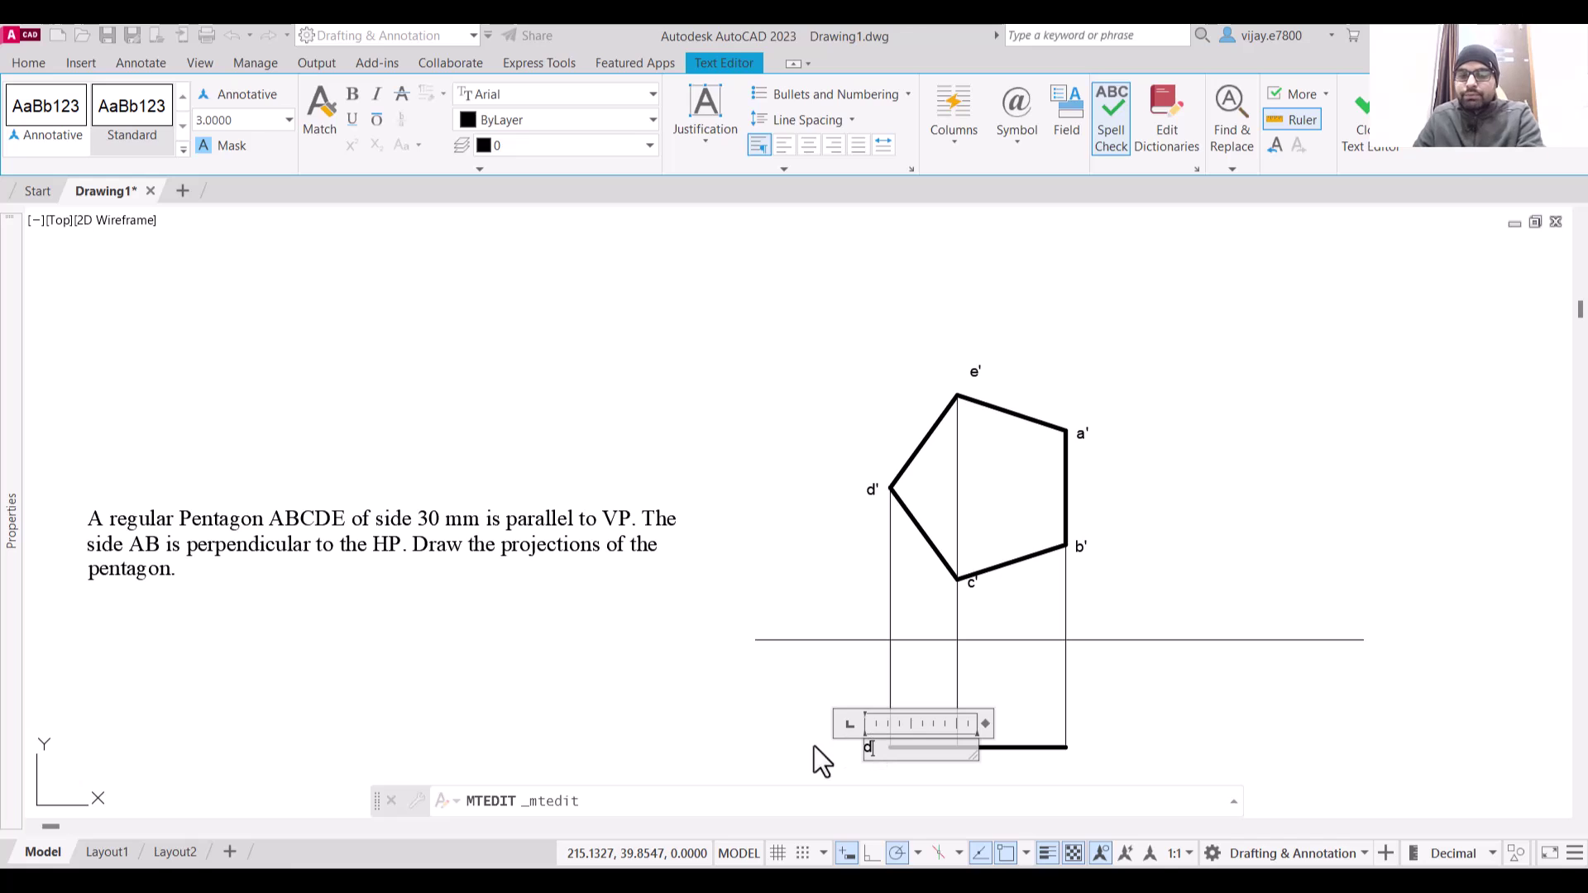
click(852, 752)
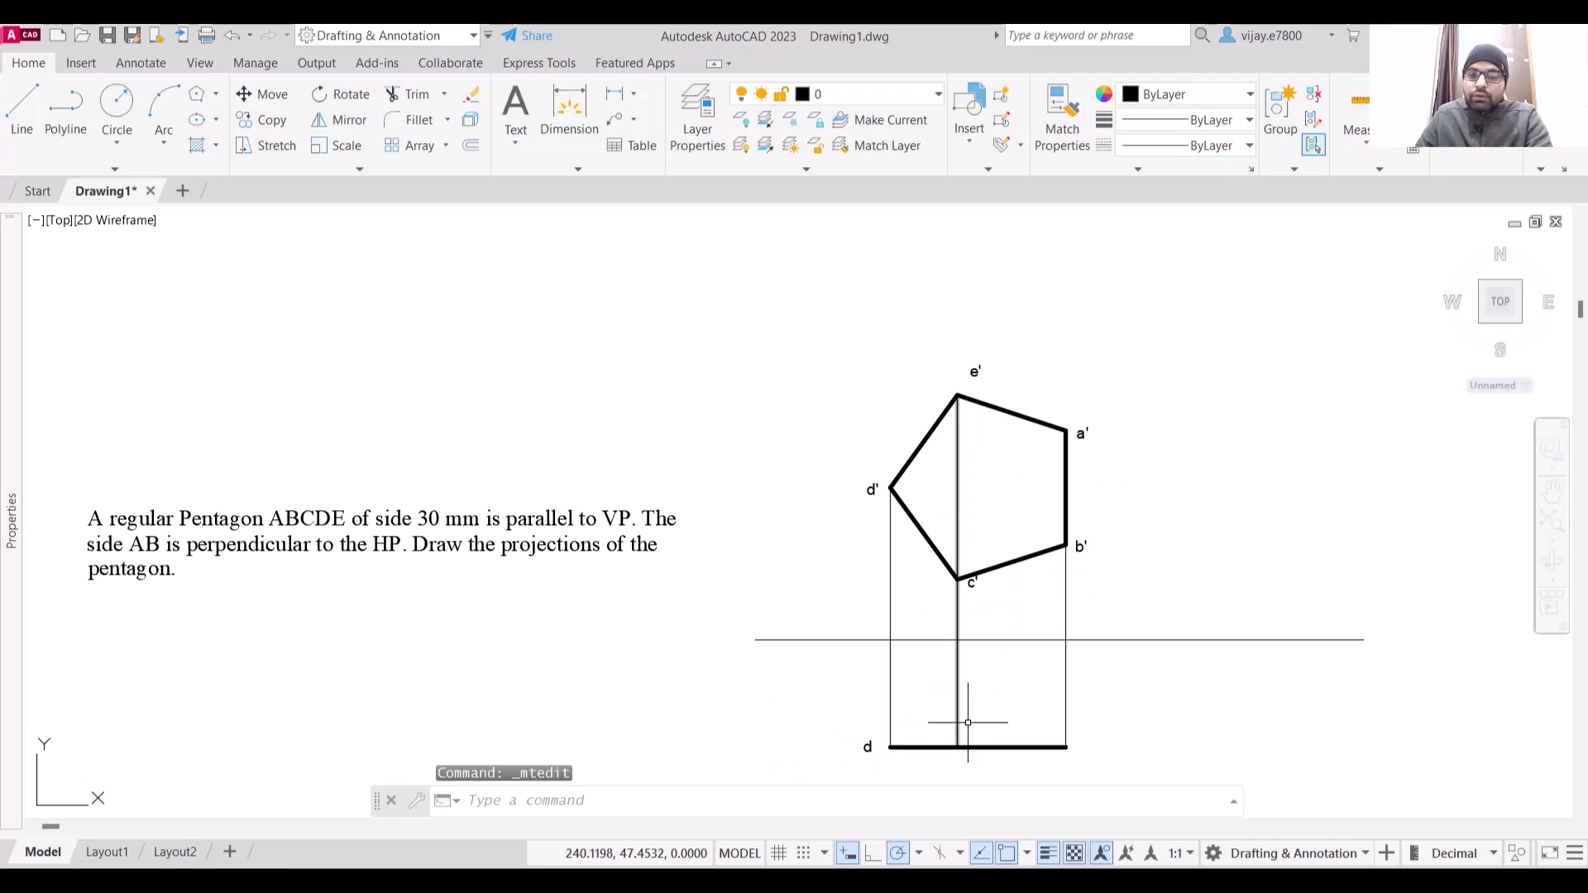
Copy the e' label to just above the lower line at the middle projector and change the copy's text to e
click(972, 366)
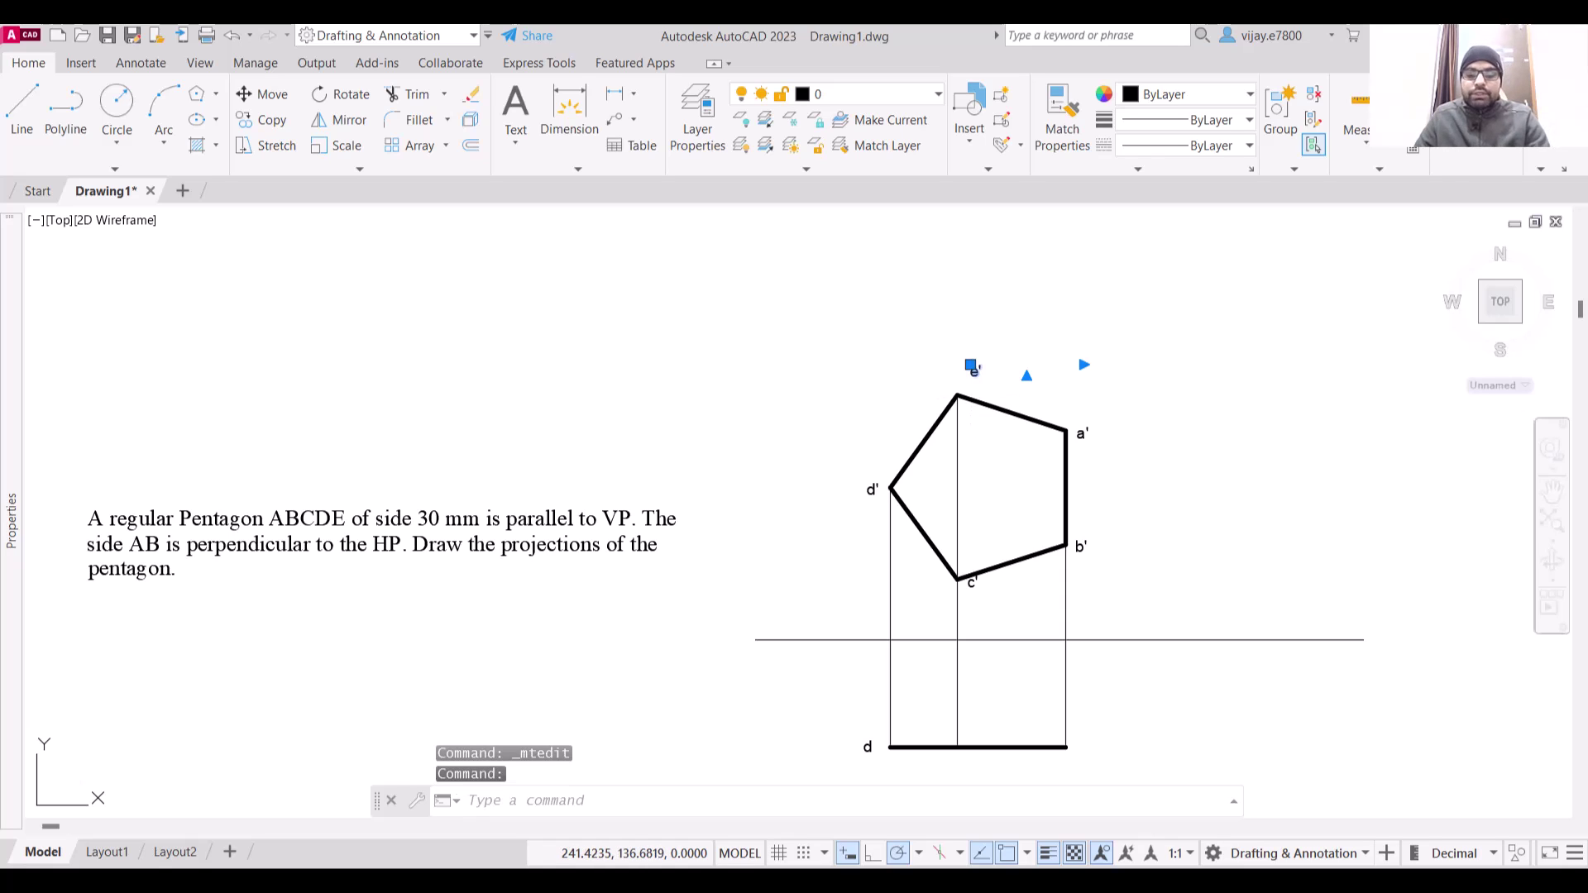
key(ctrl+c)
click(967, 731)
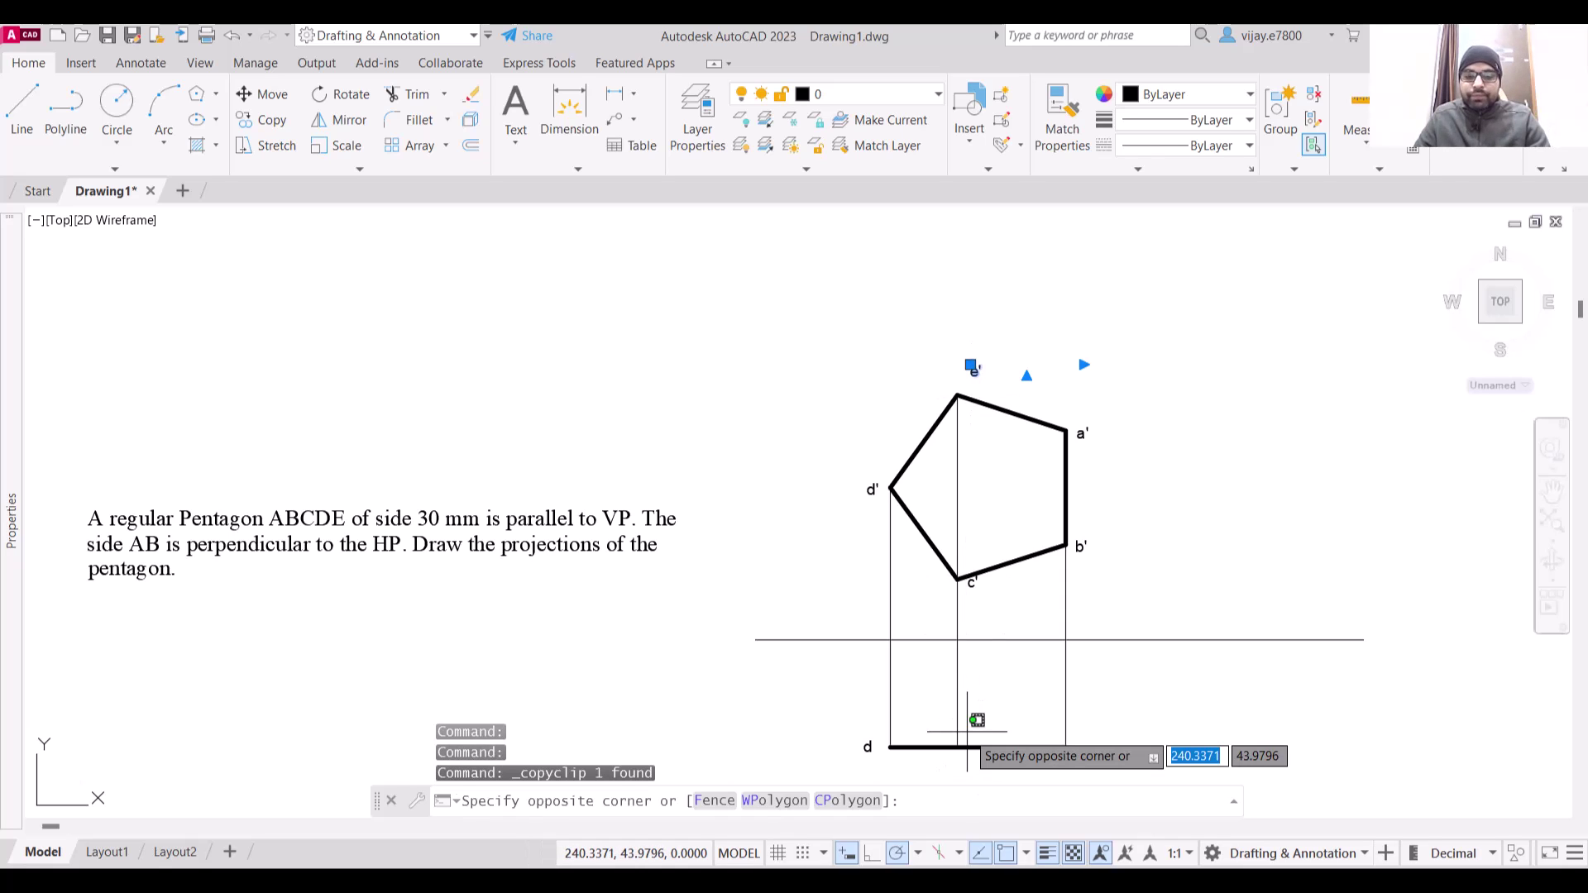
key(Escape)
key(ctrl+v)
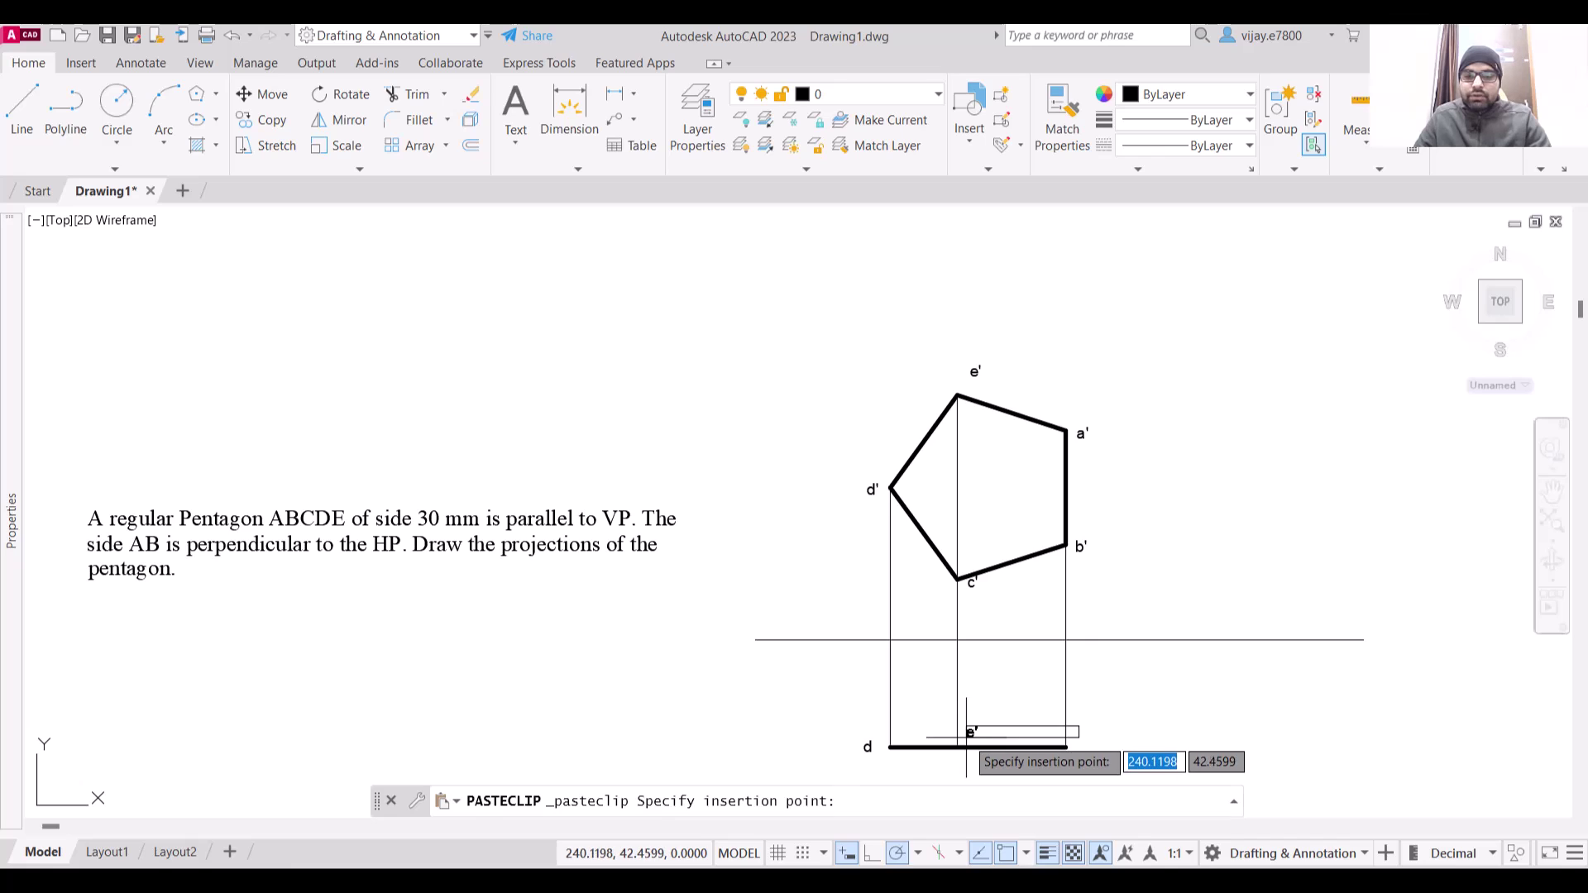
click(972, 733)
double_click(968, 730)
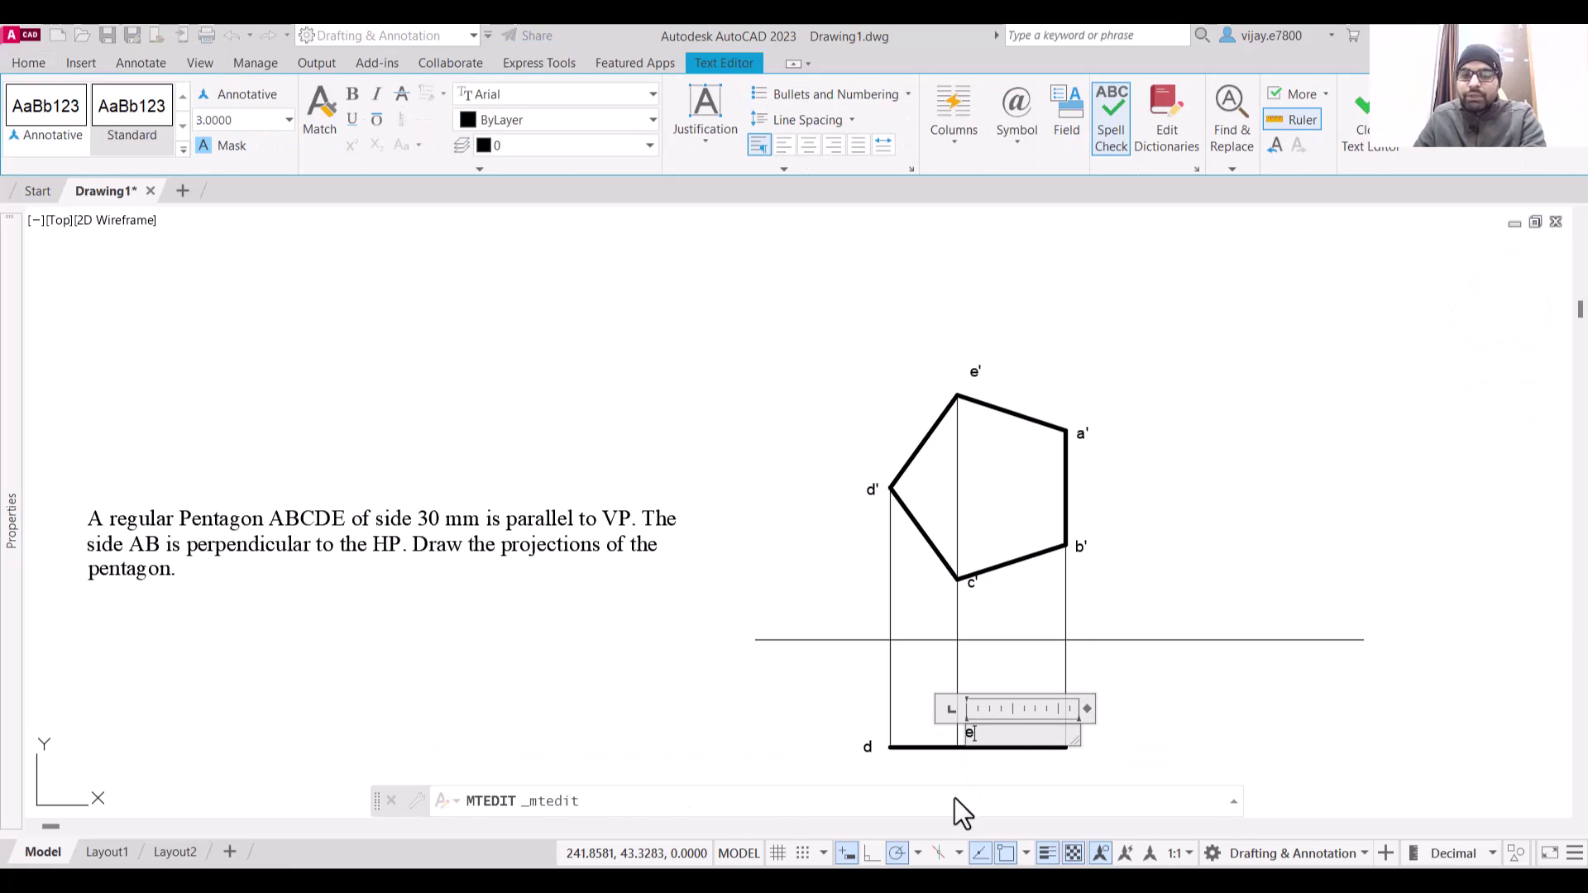
click(976, 786)
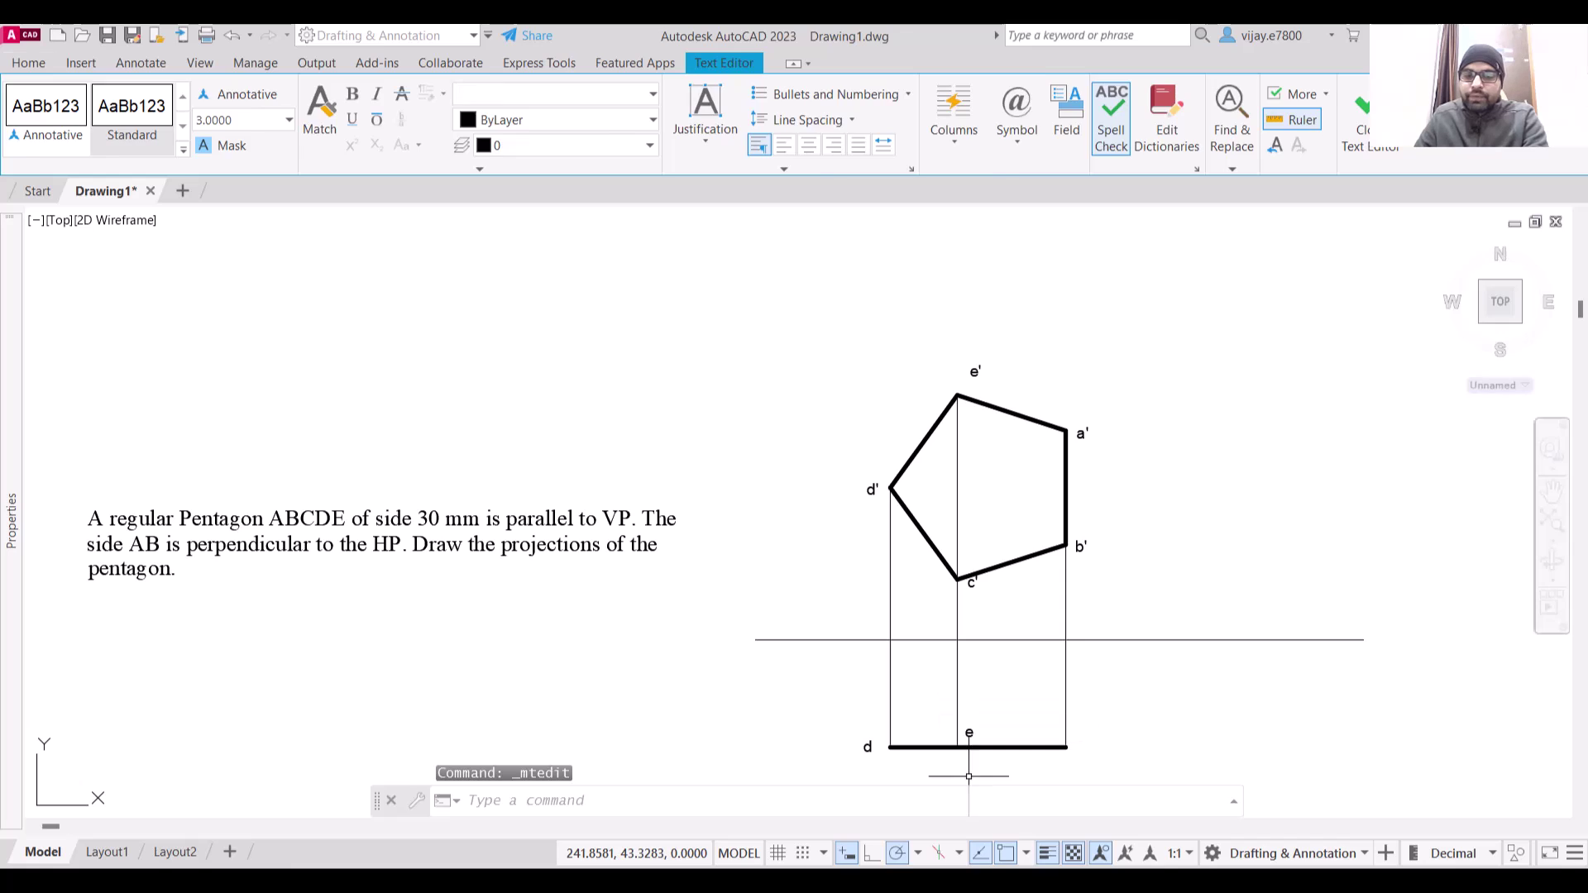
Copy the c' label to just below the lower line at the middle projector and change the copy's text to c
click(970, 584)
key(ctrl+c)
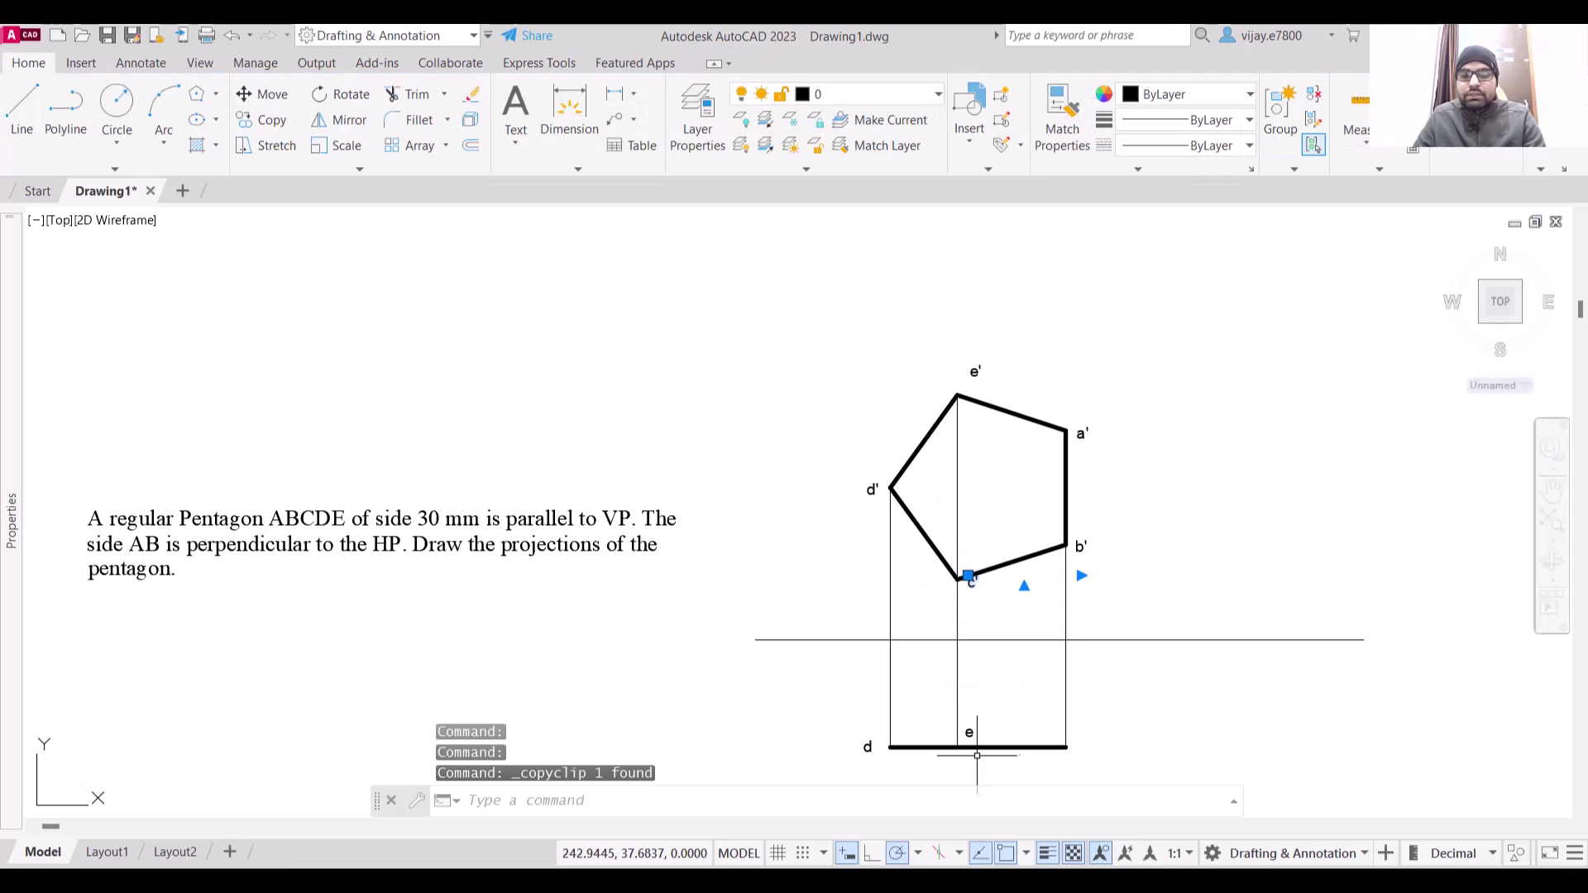
click(965, 762)
key(ctrl+v)
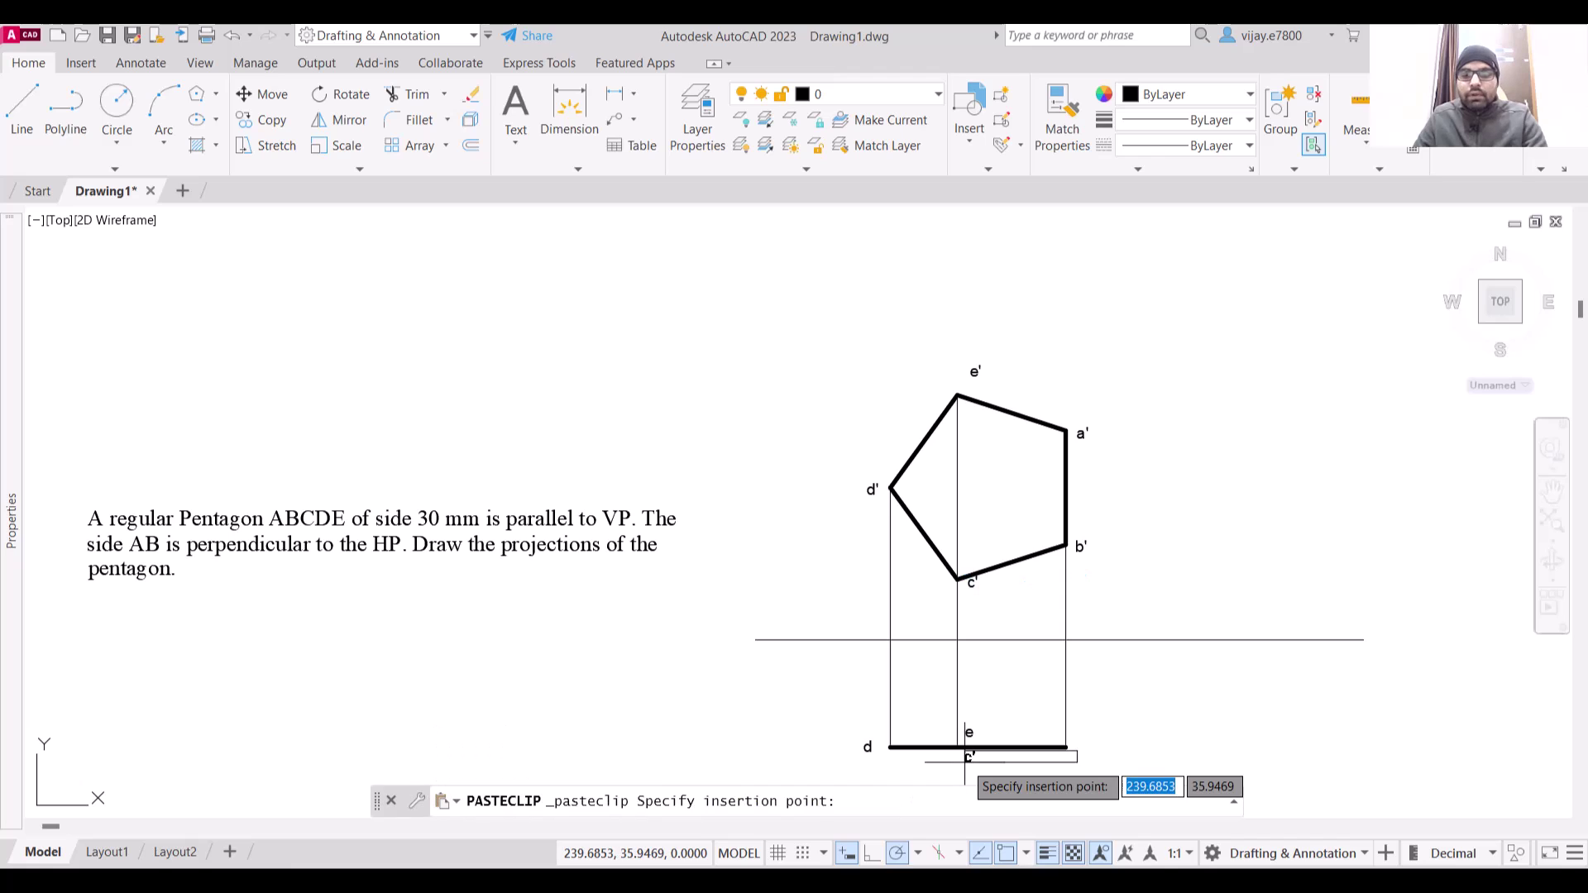
click(963, 762)
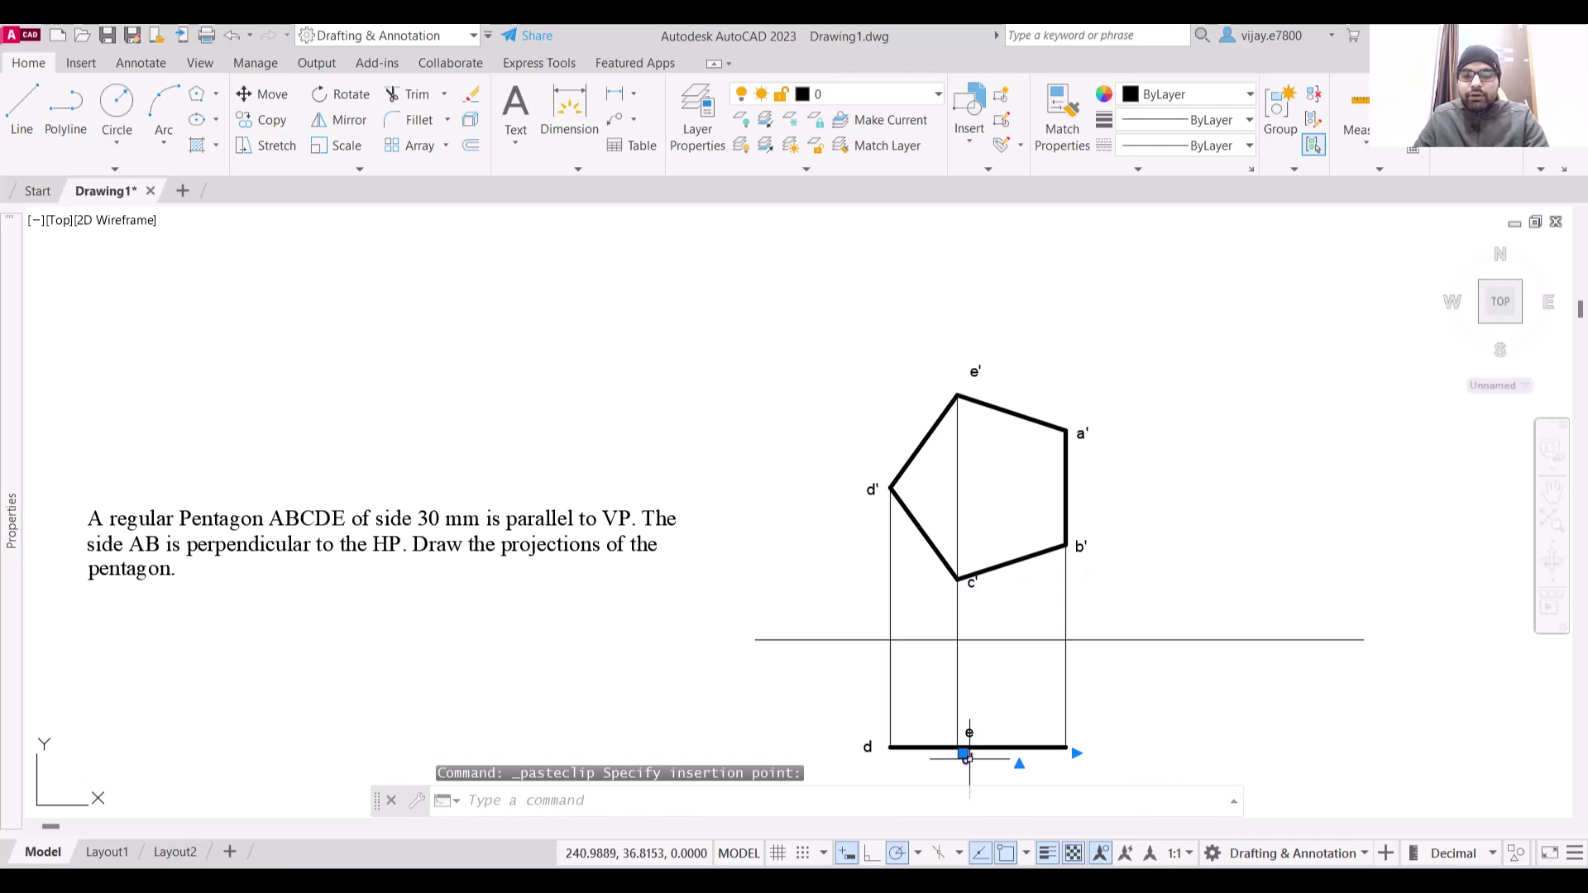
double_click(965, 760)
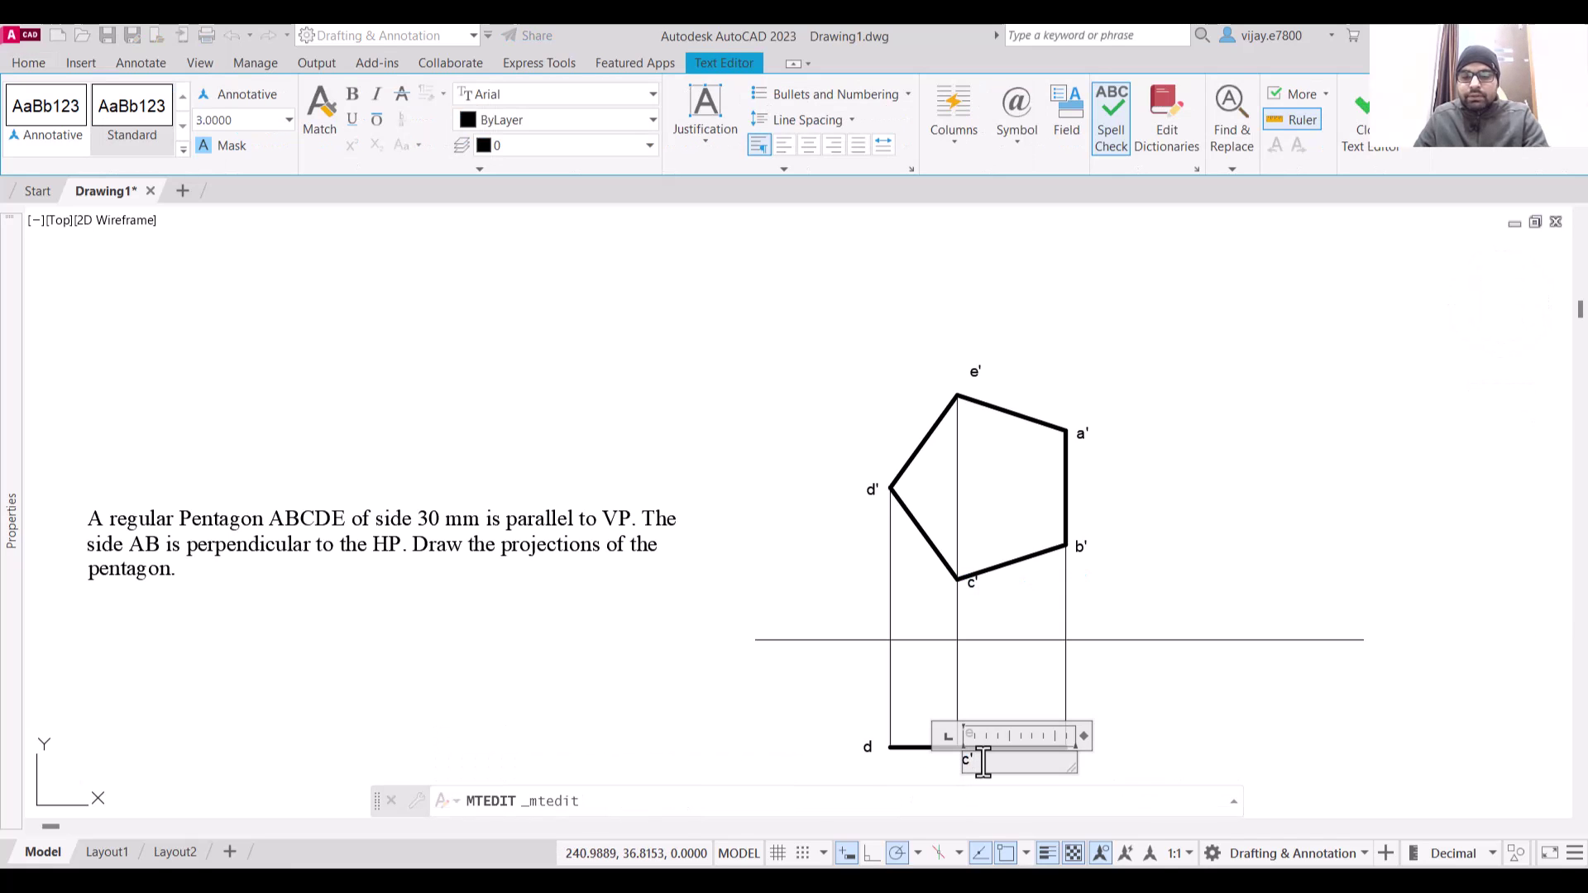
click(1161, 690)
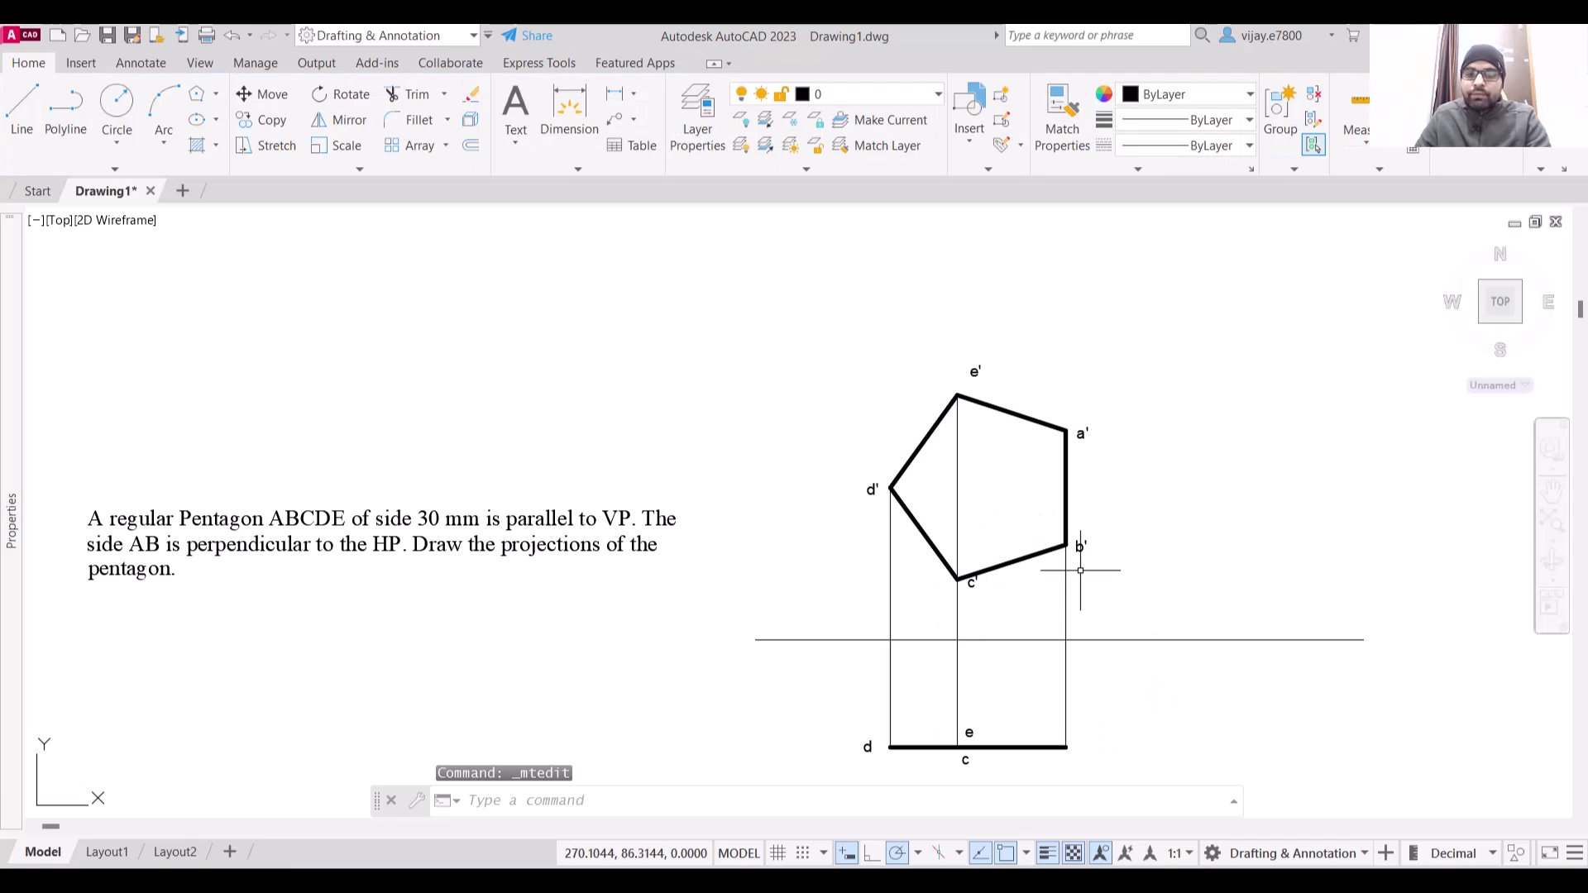
Paste two copies of the a' label at the right end of the lower line, one above and one below it
click(1081, 434)
key(ctrl+c)
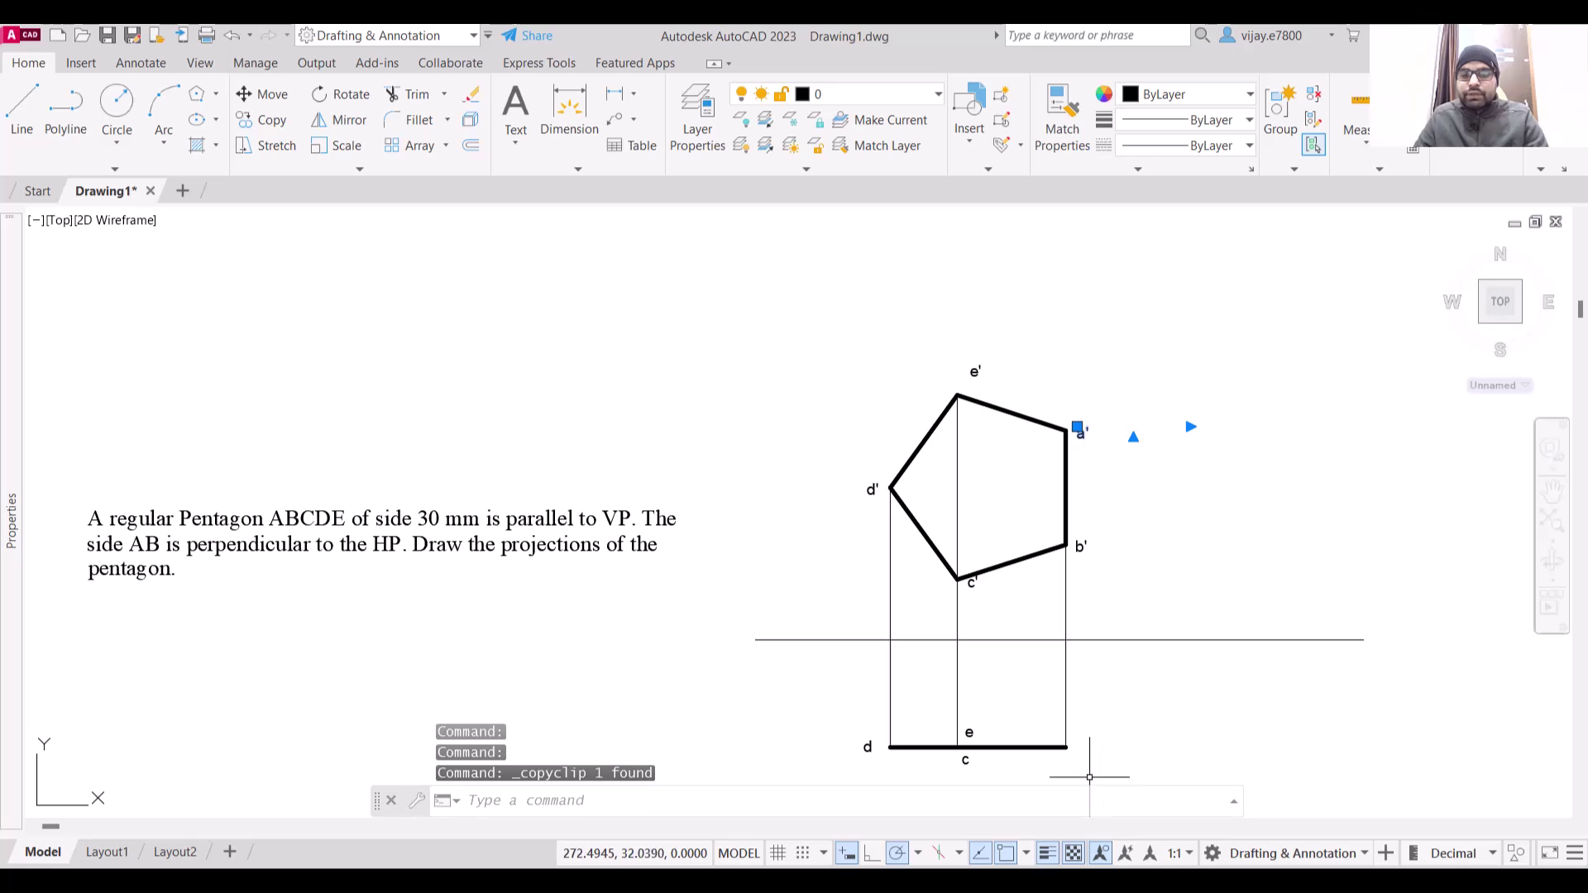
click(1081, 740)
key(ctrl+v)
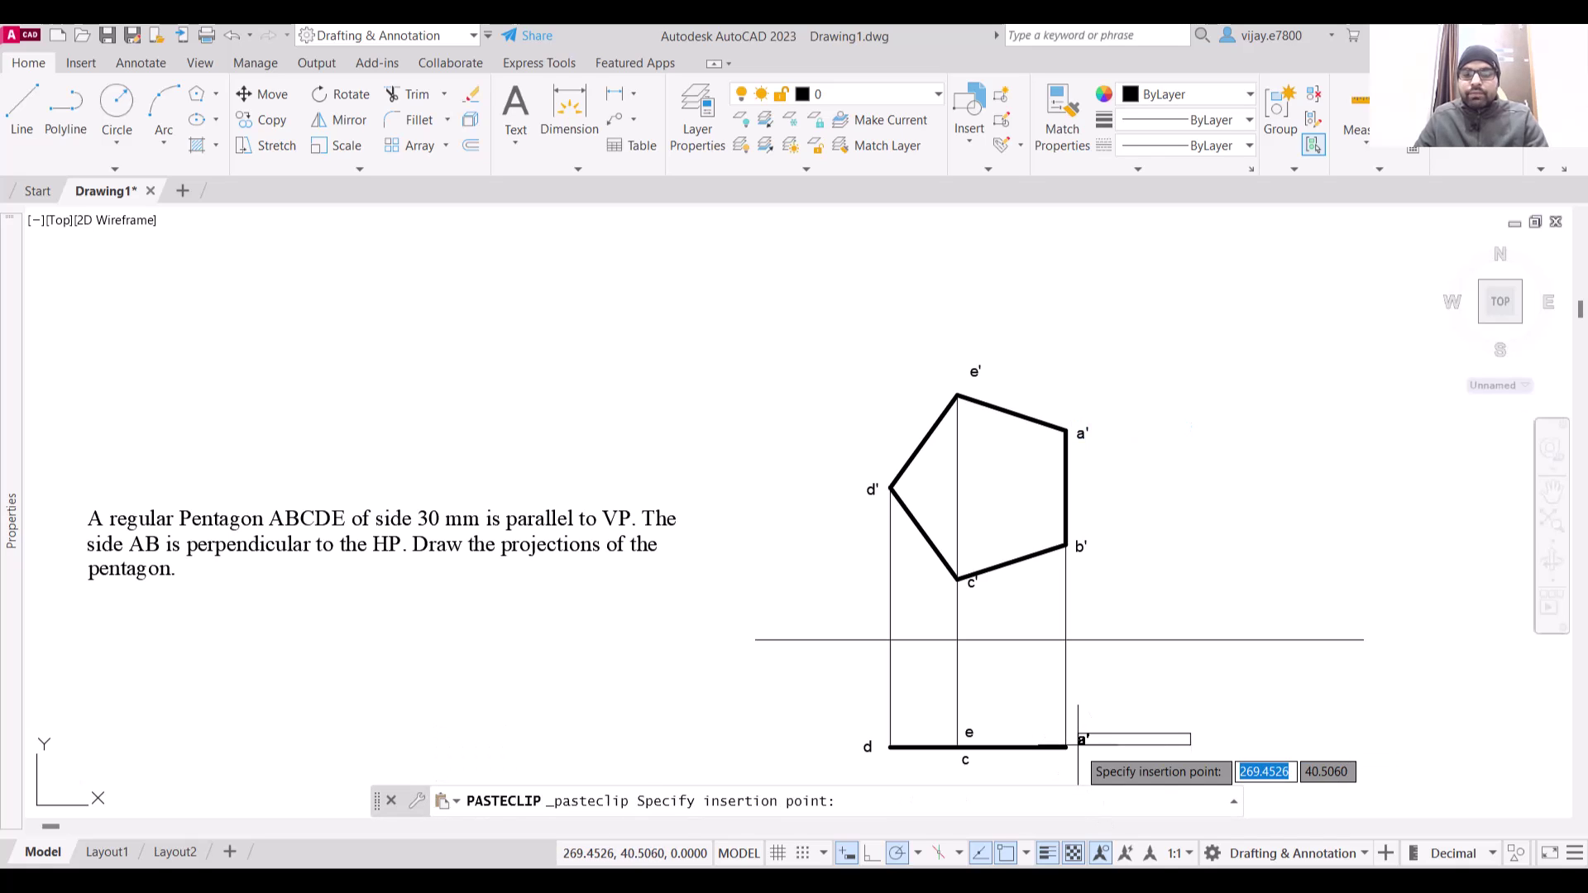
click(1075, 740)
key(ctrl+v)
click(1074, 763)
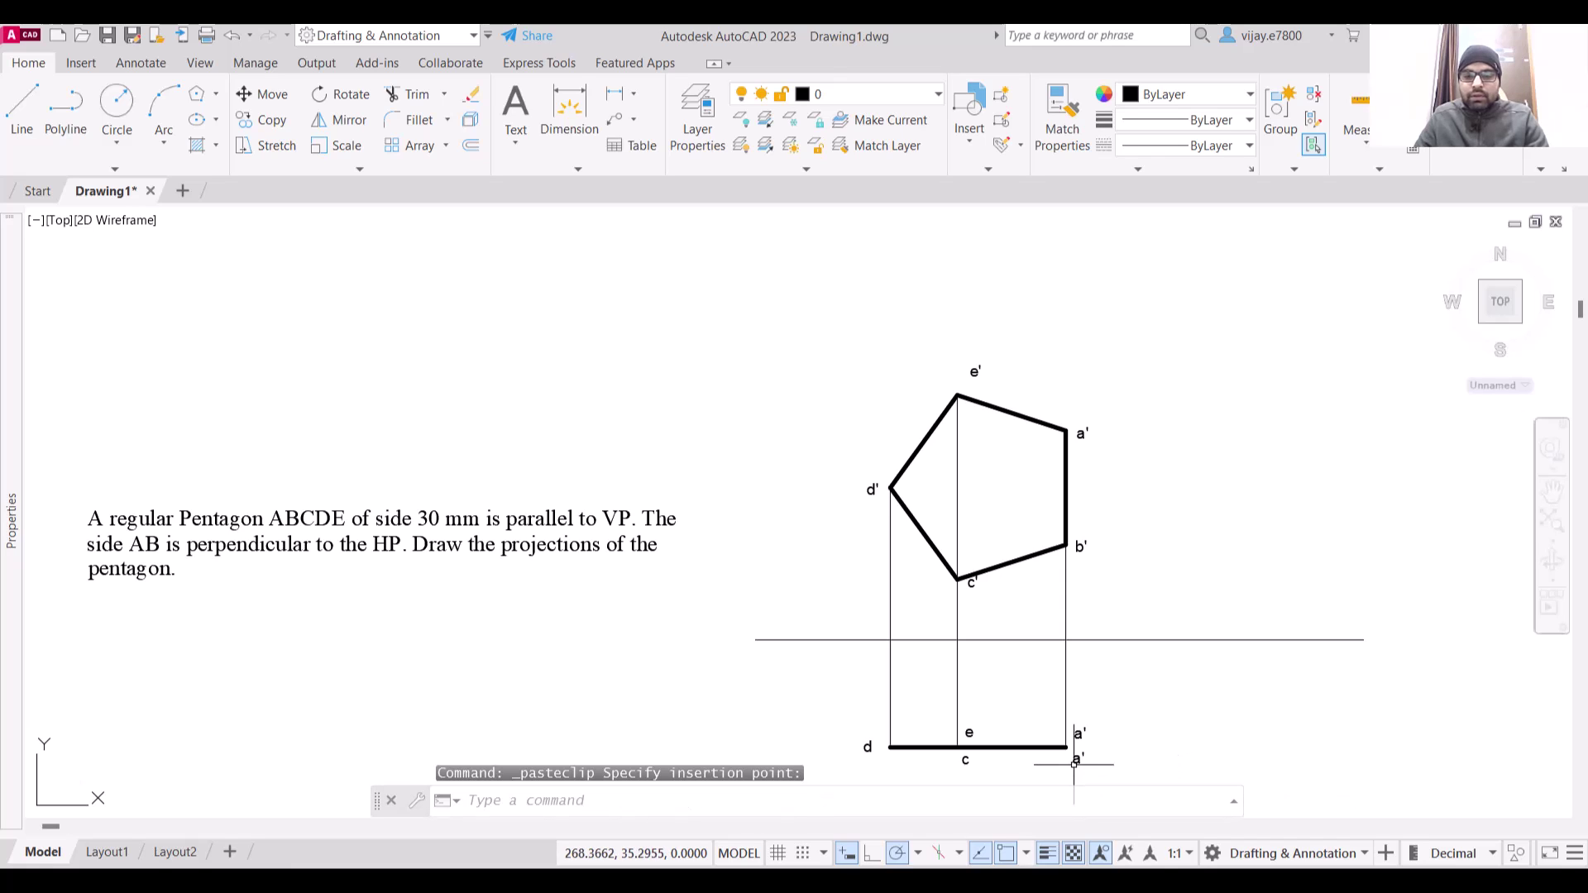
Change the upper copied label at the line's right end to a and the lower one to b
click(1083, 733)
double_click(1077, 731)
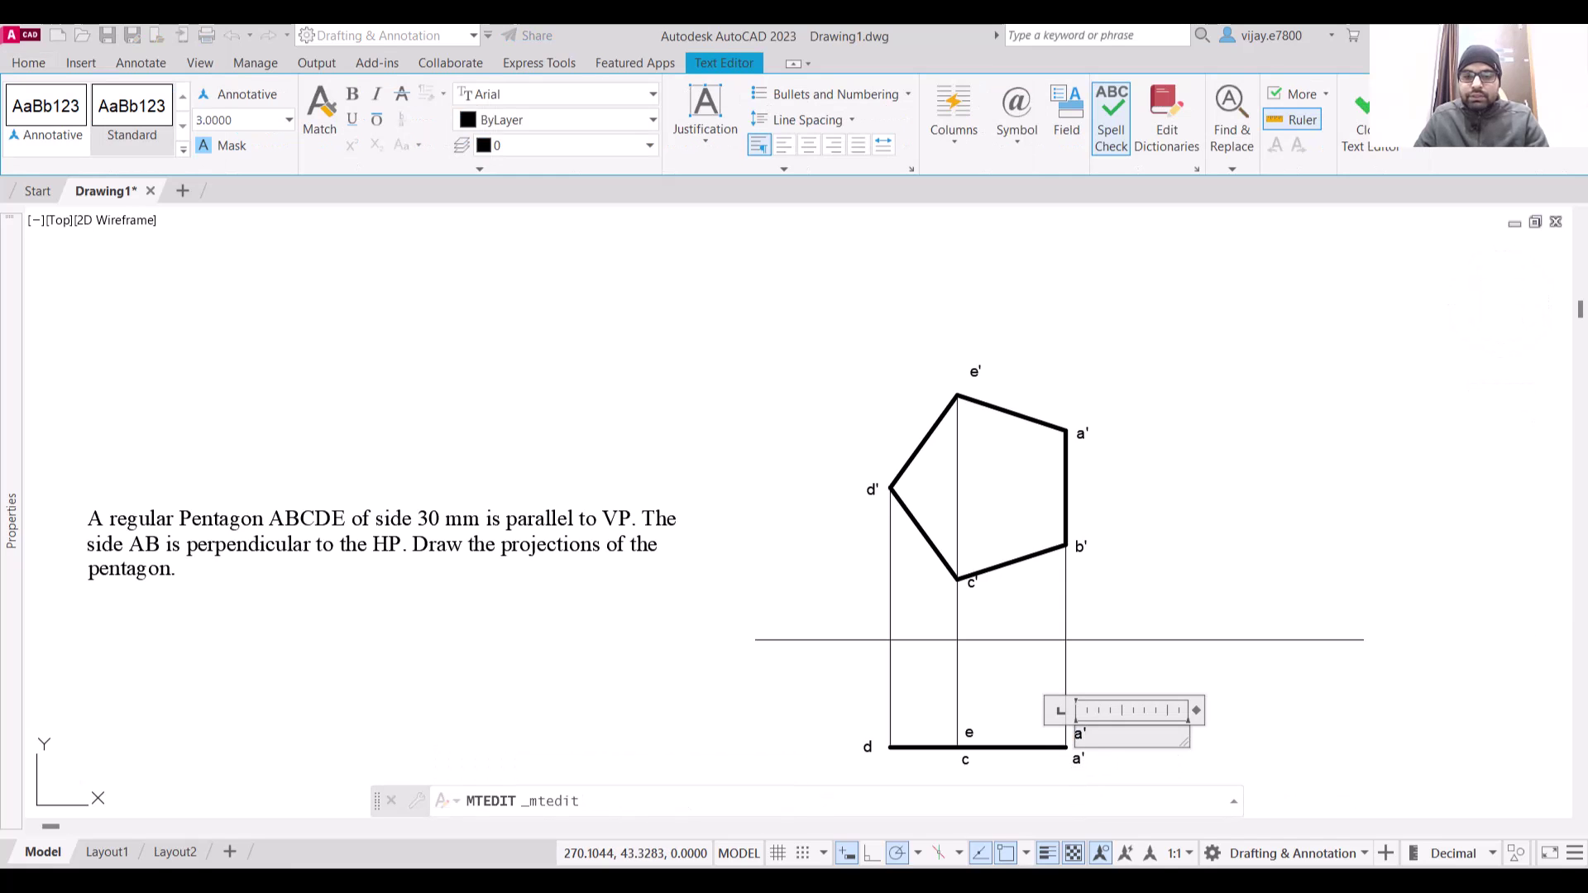
click(1079, 764)
click(1078, 765)
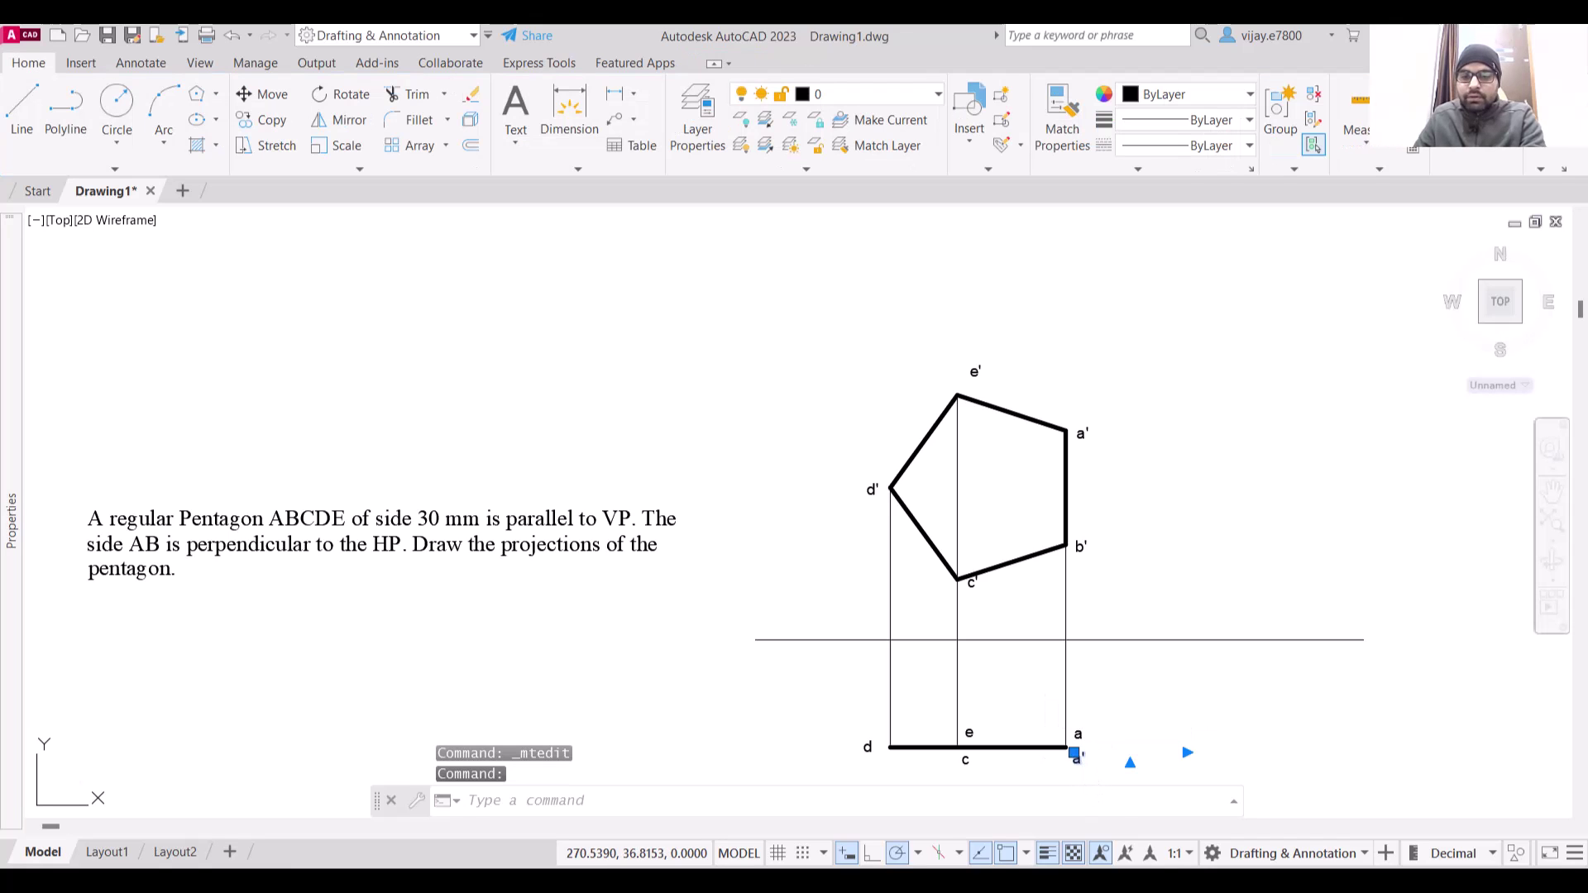
double_click(1077, 758)
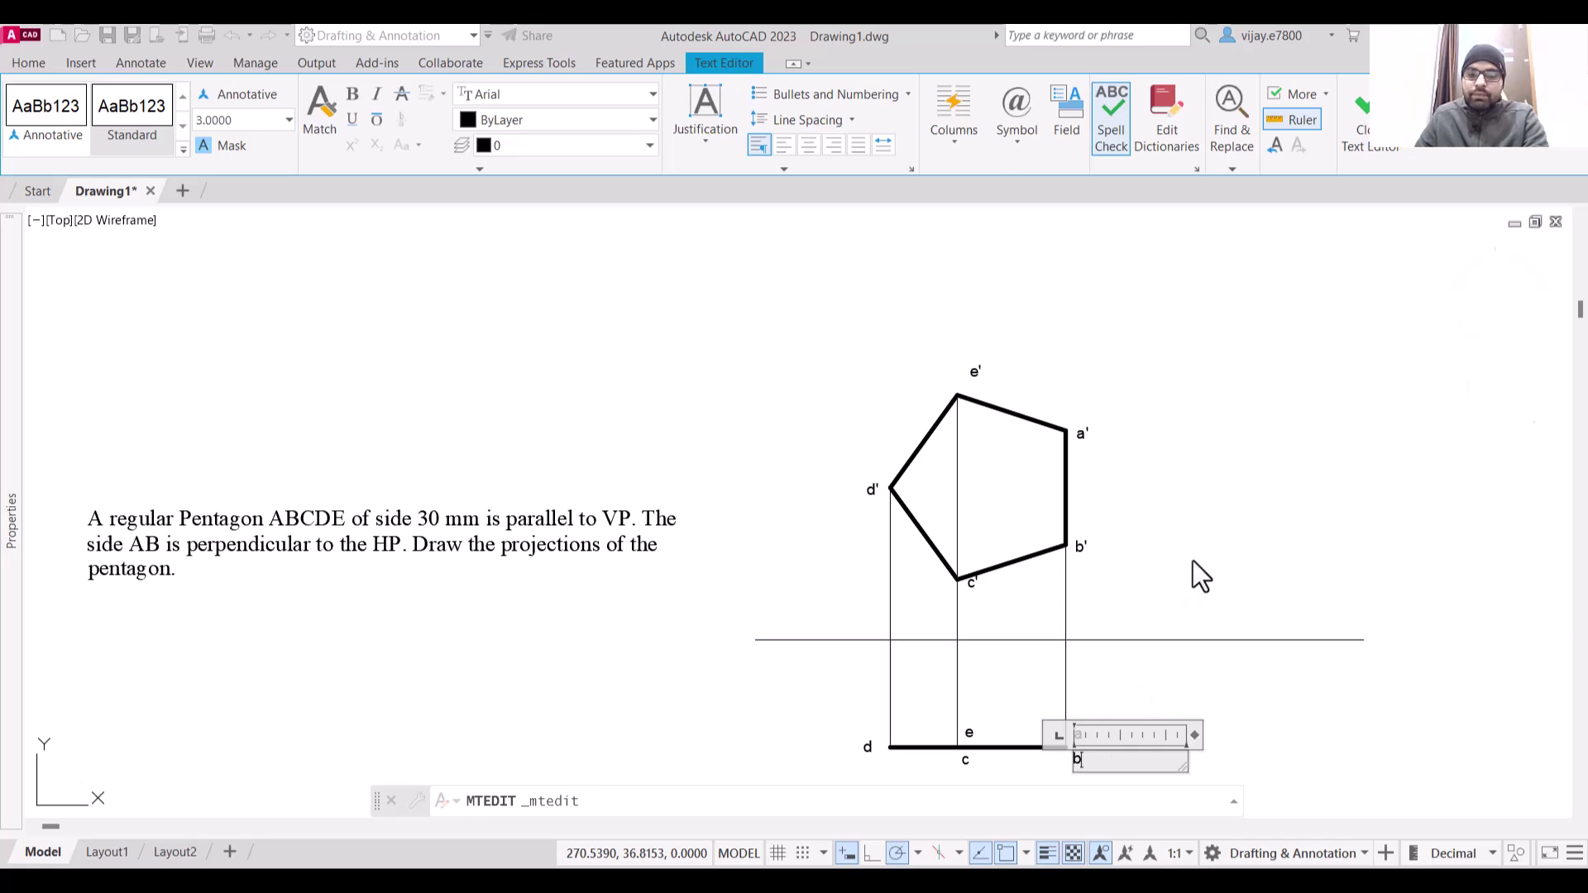
text(b)
click(1182, 587)
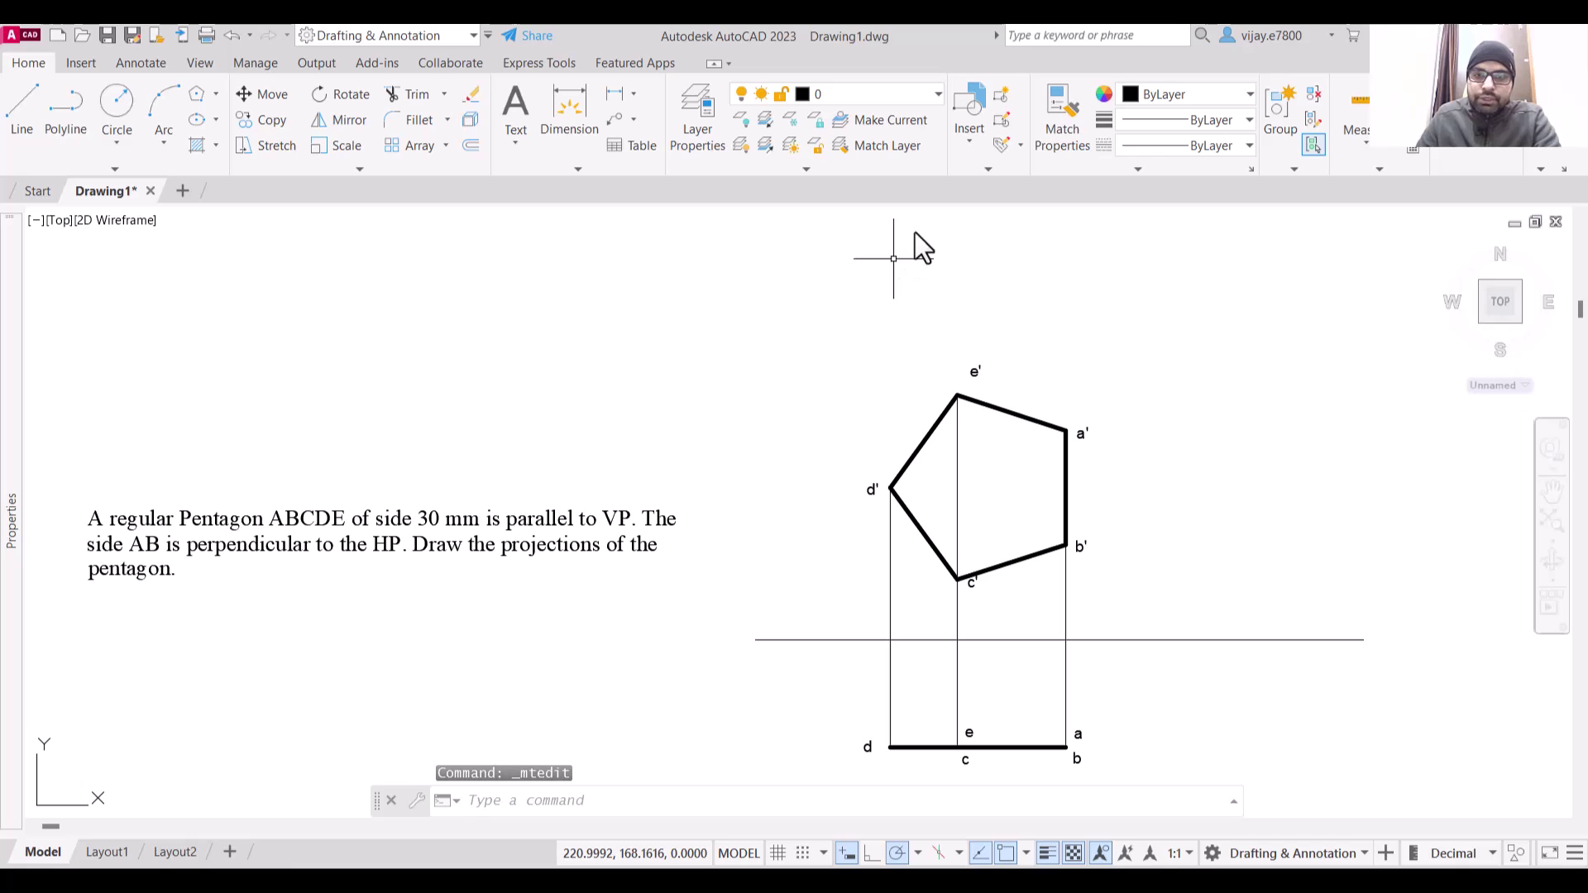
Dimension the pentagon's vertical side a'b' in the front view, placing the dimension line outside the pentagon beyond a' and b'
click(572, 112)
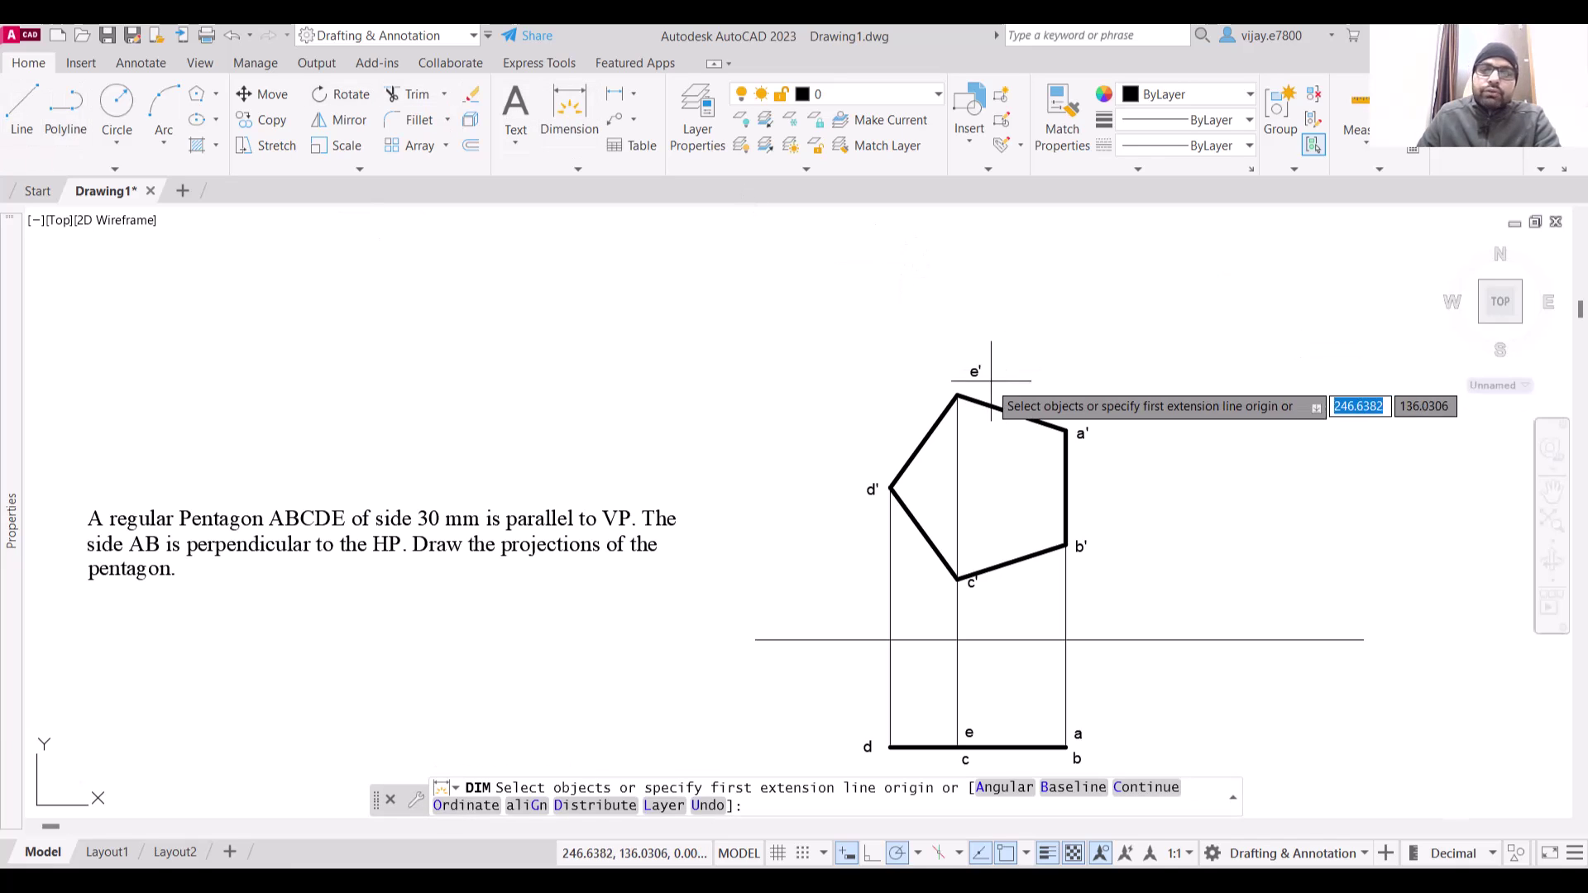
click(1066, 431)
click(1066, 545)
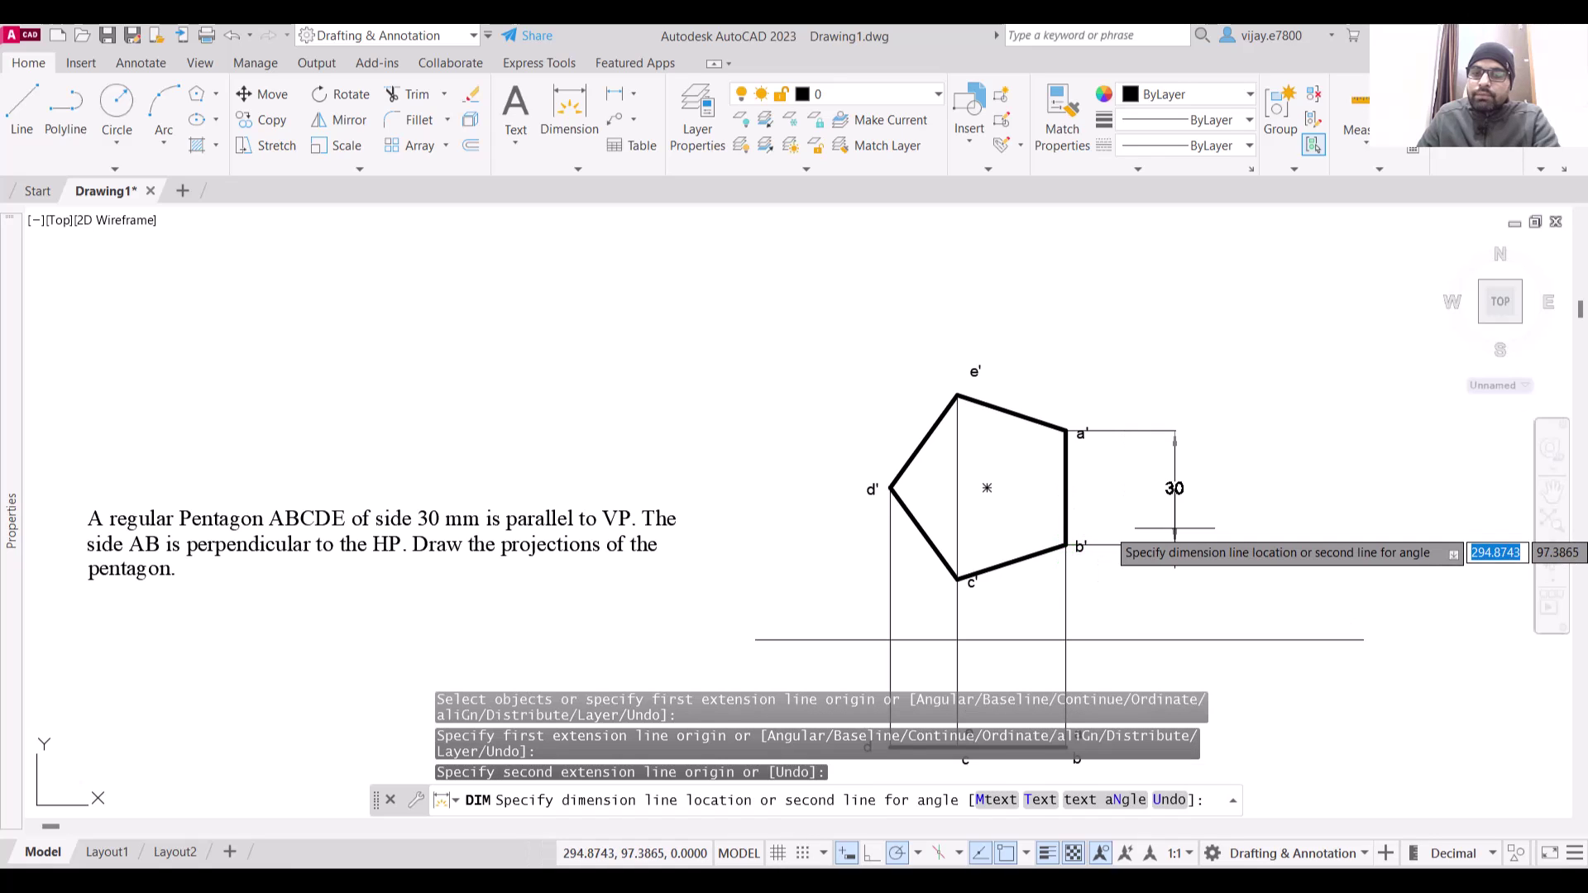
click(1175, 528)
Dimension the top-view line from end d to the middle projector at e/c, placing the dimension below the line
middle_drag(1142, 596, 1126, 492)
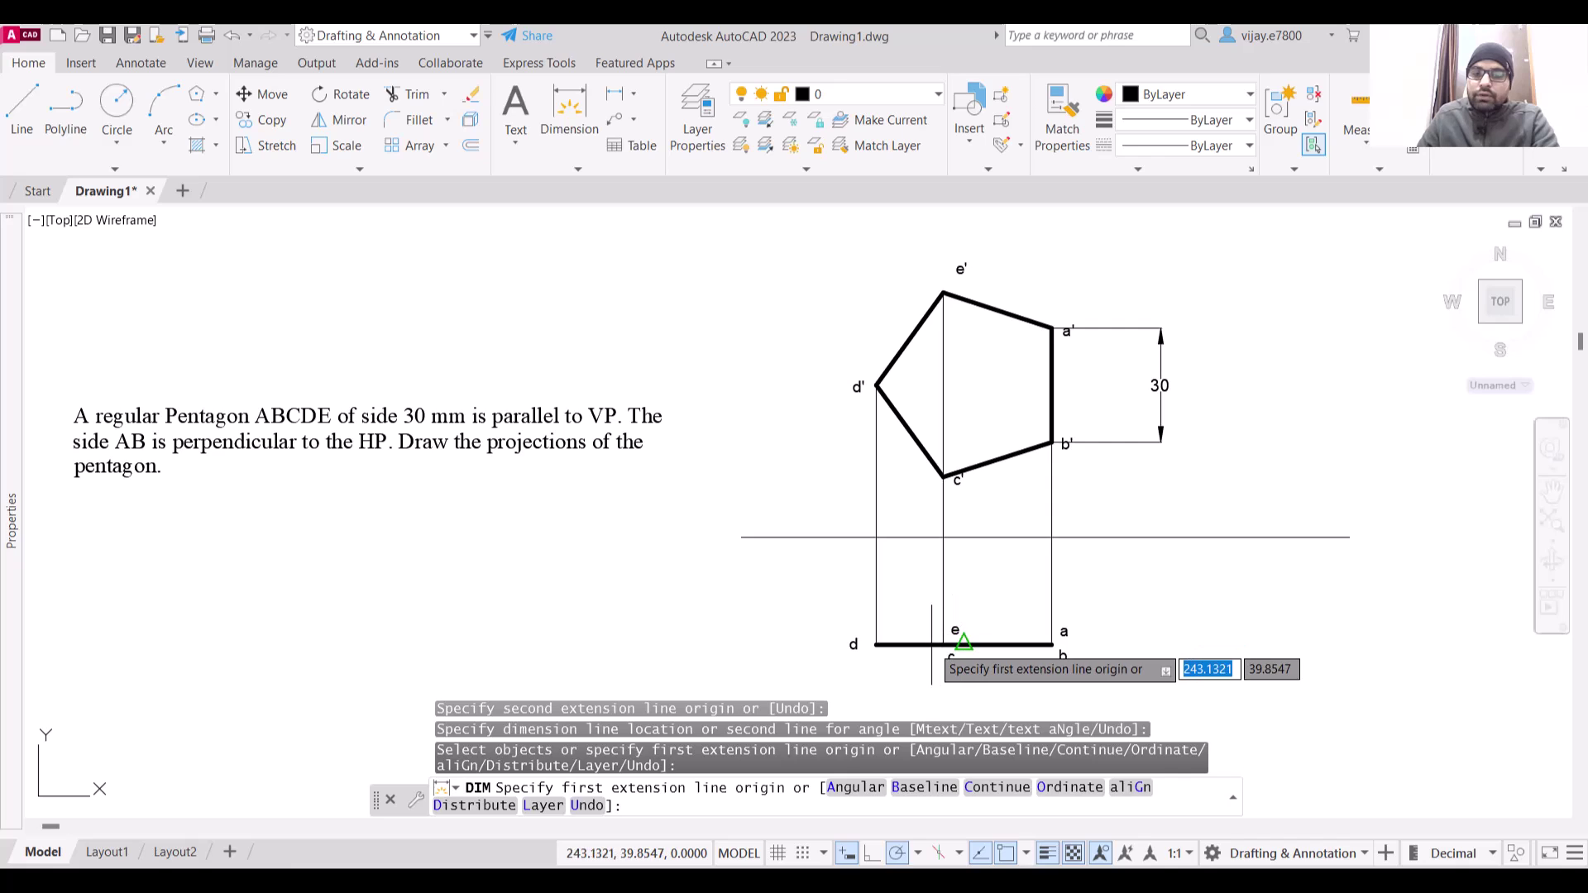
click(876, 644)
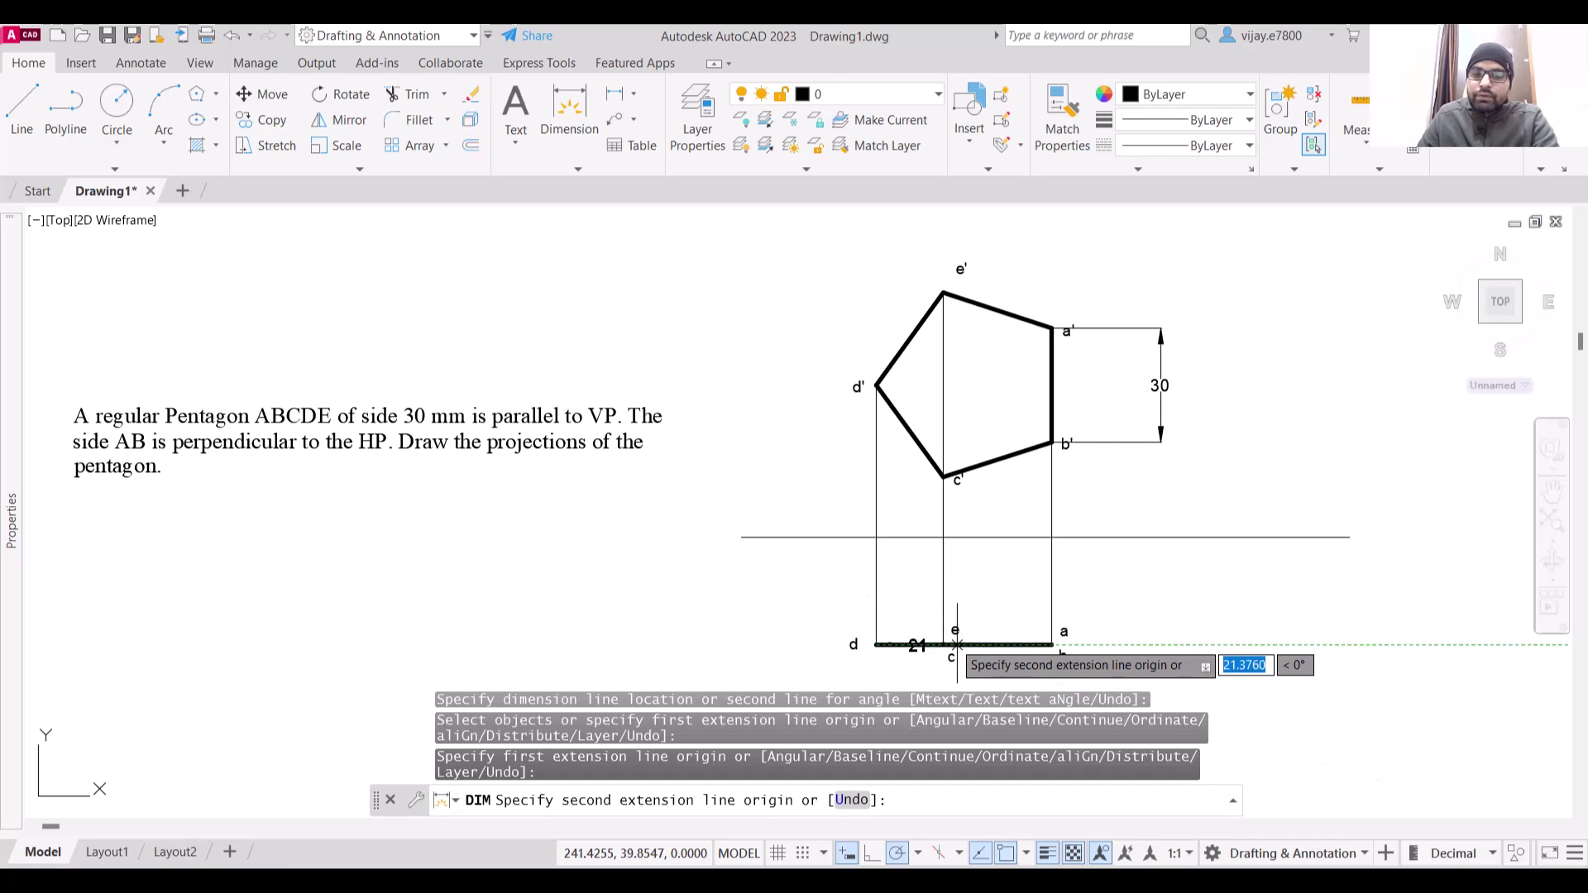
scroll(944, 654, up, 4)
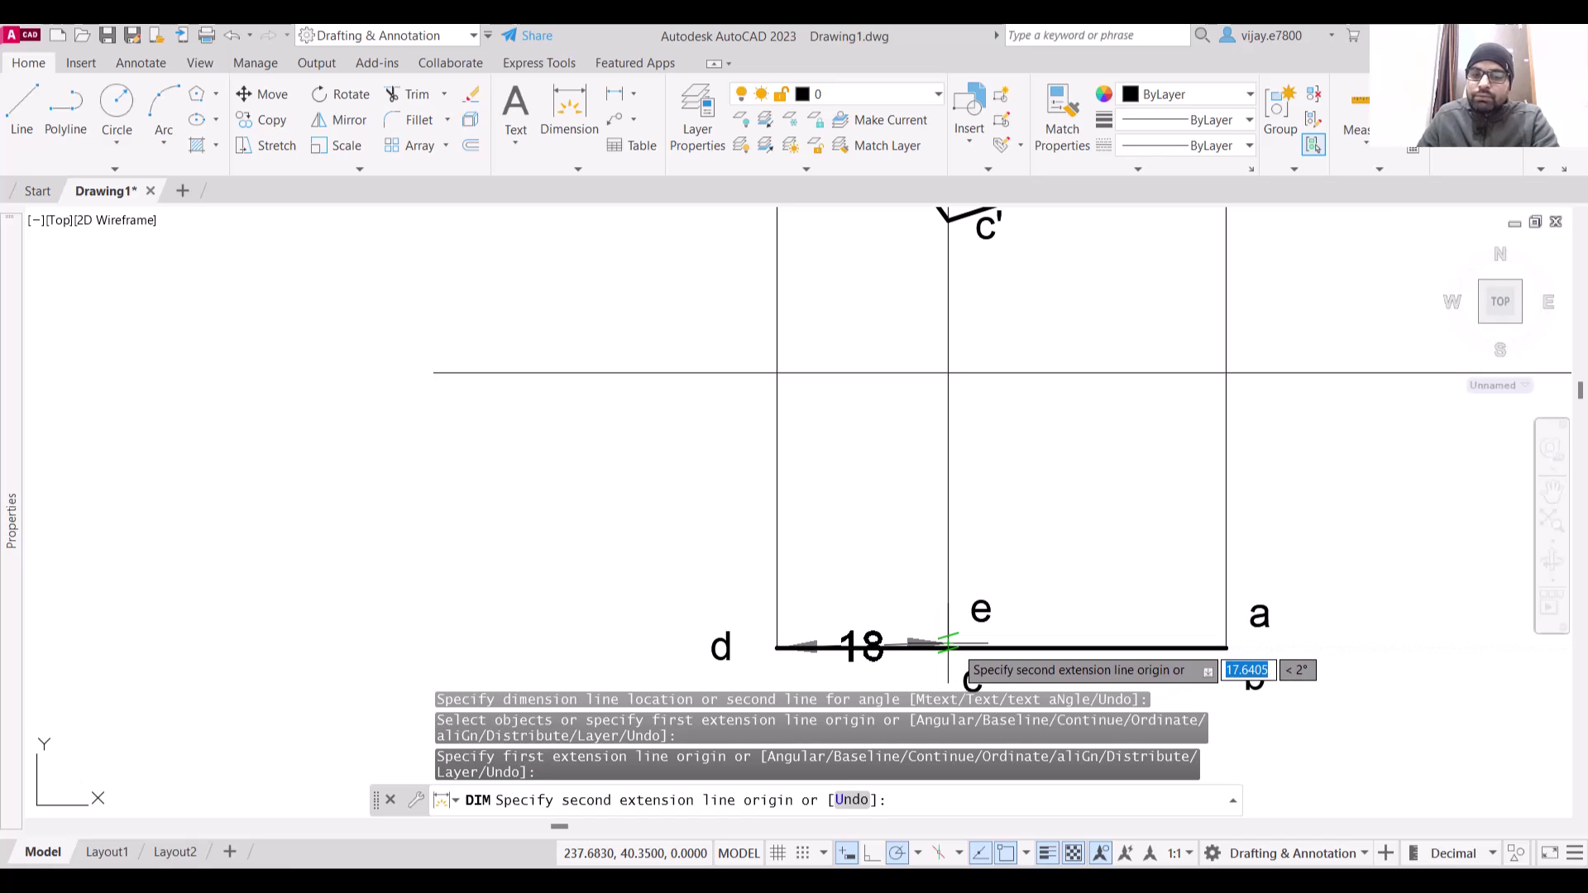
scroll(948, 645, up, 5)
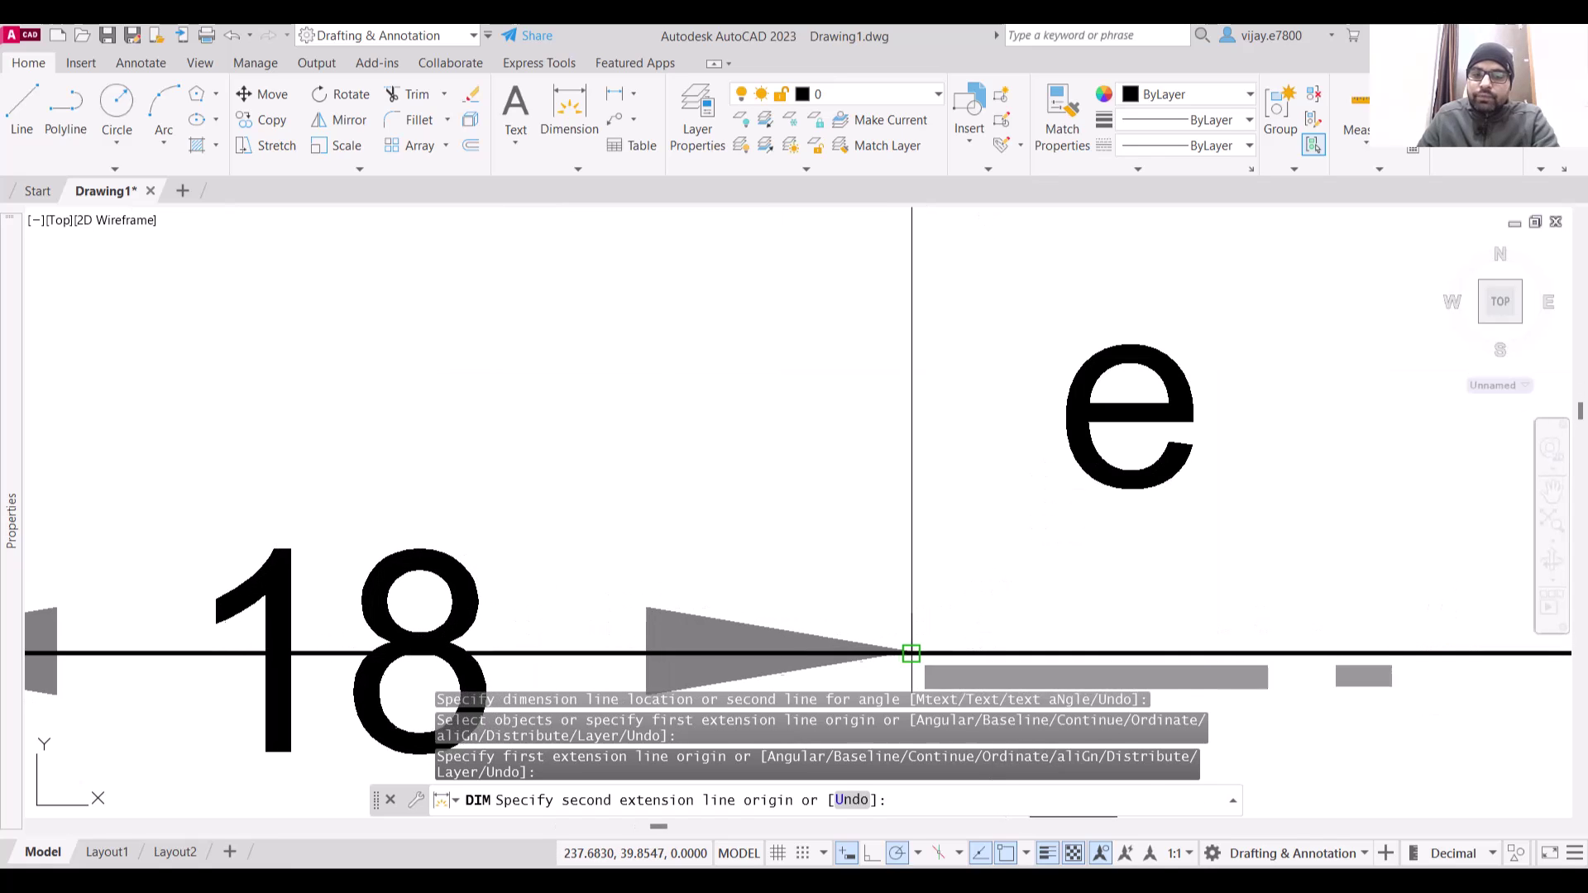
click(910, 654)
scroll(913, 650, down, 5)
scroll(884, 683, down, 2)
middle_drag(884, 683, 865, 581)
scroll(865, 581, up, 2)
click(854, 643)
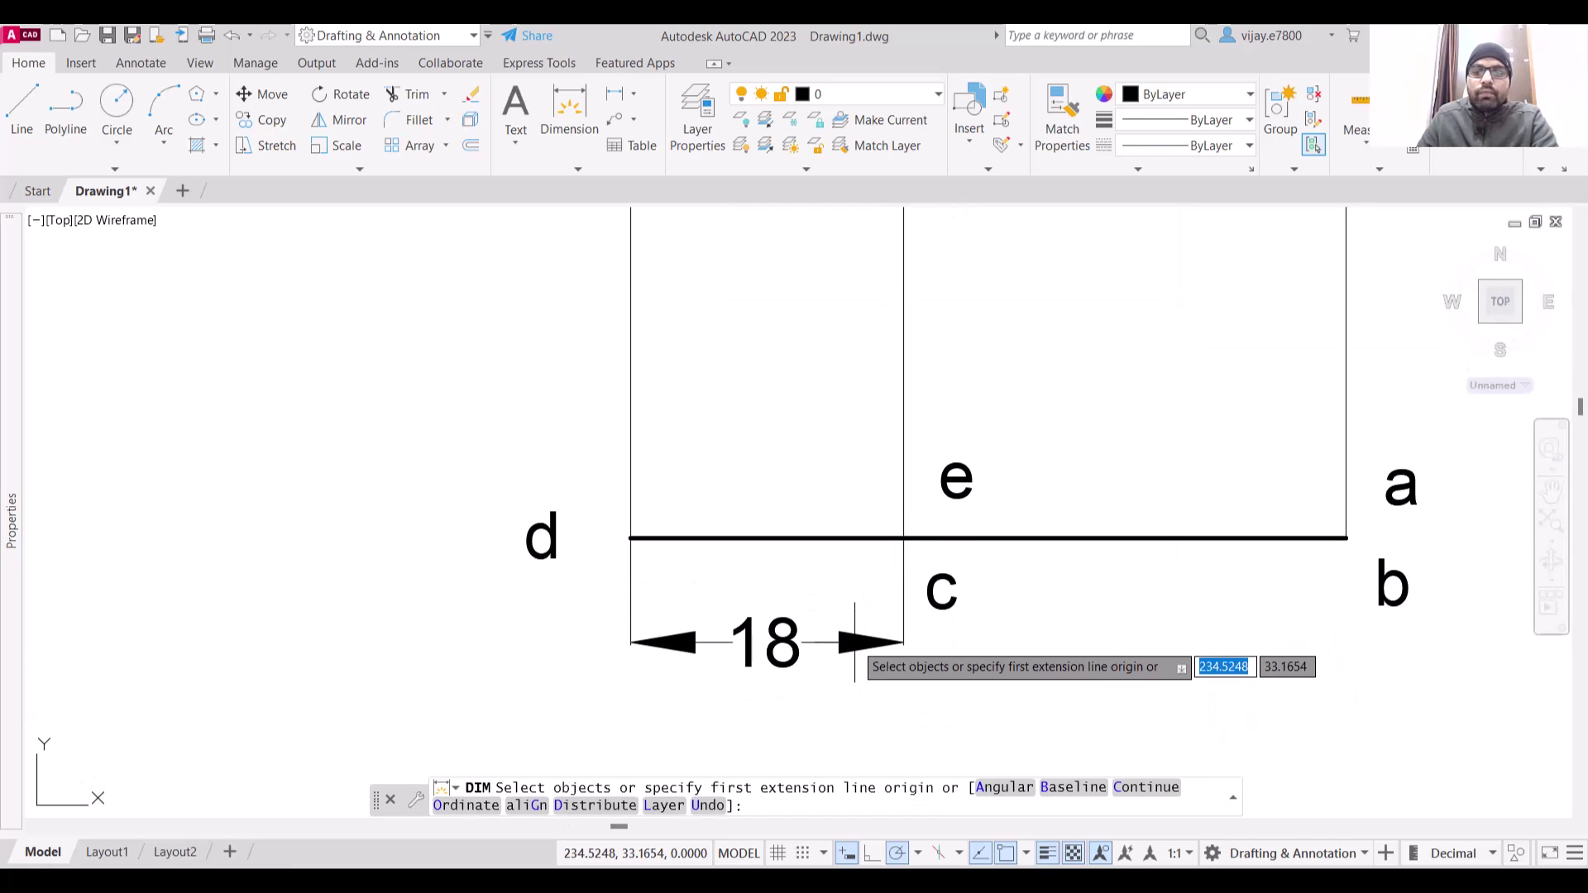
Dimension the top-view line from the middle projector to end a/b, aligned with the neighbouring dimension below the line
key(Return)
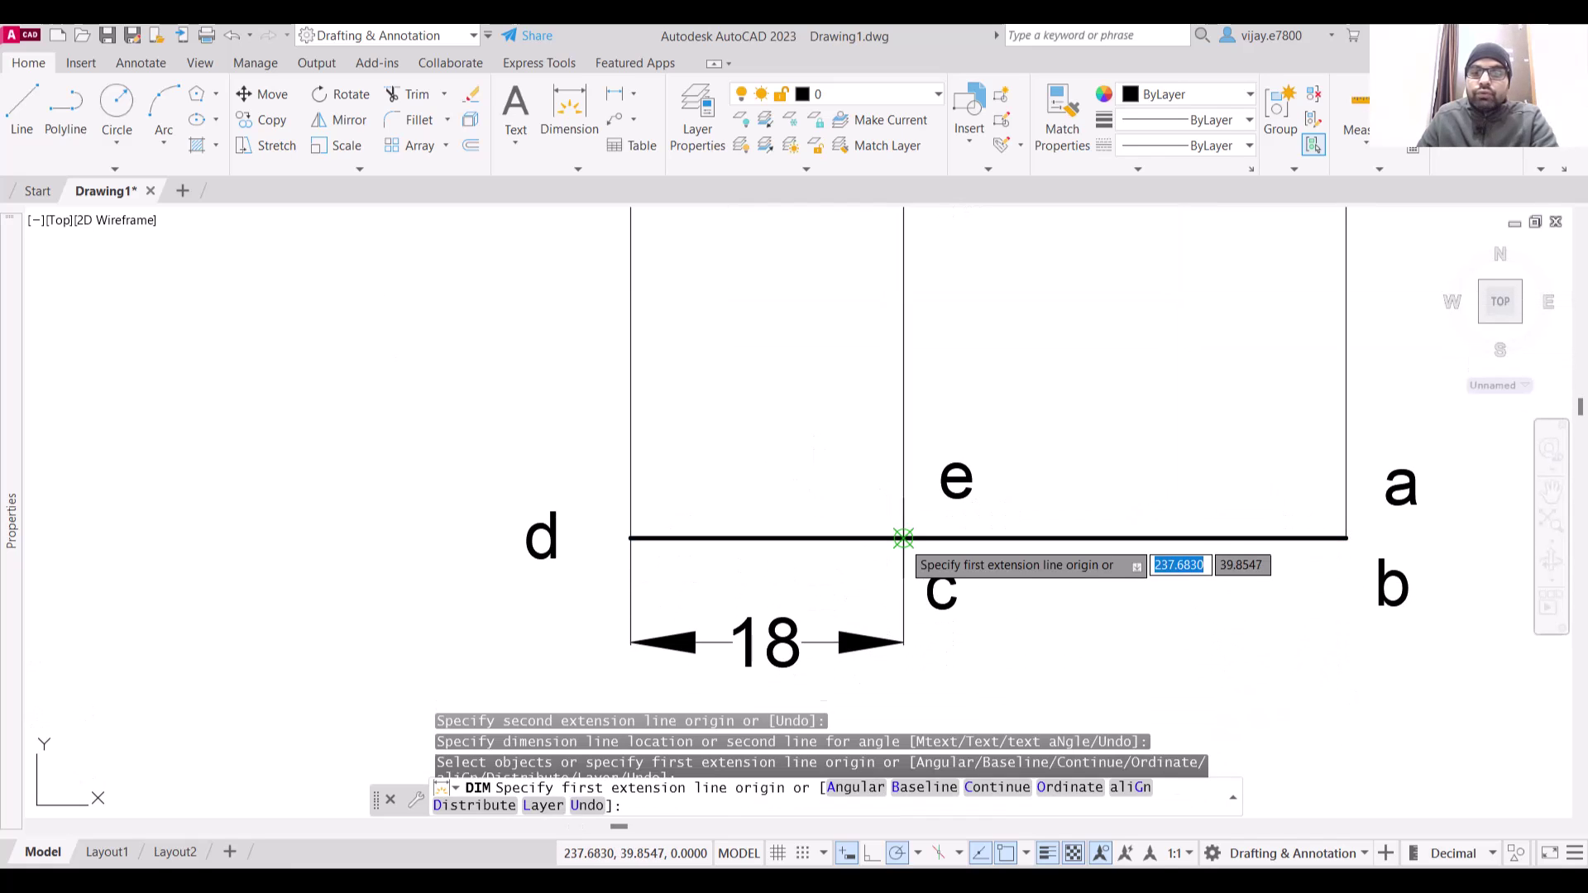
click(903, 538)
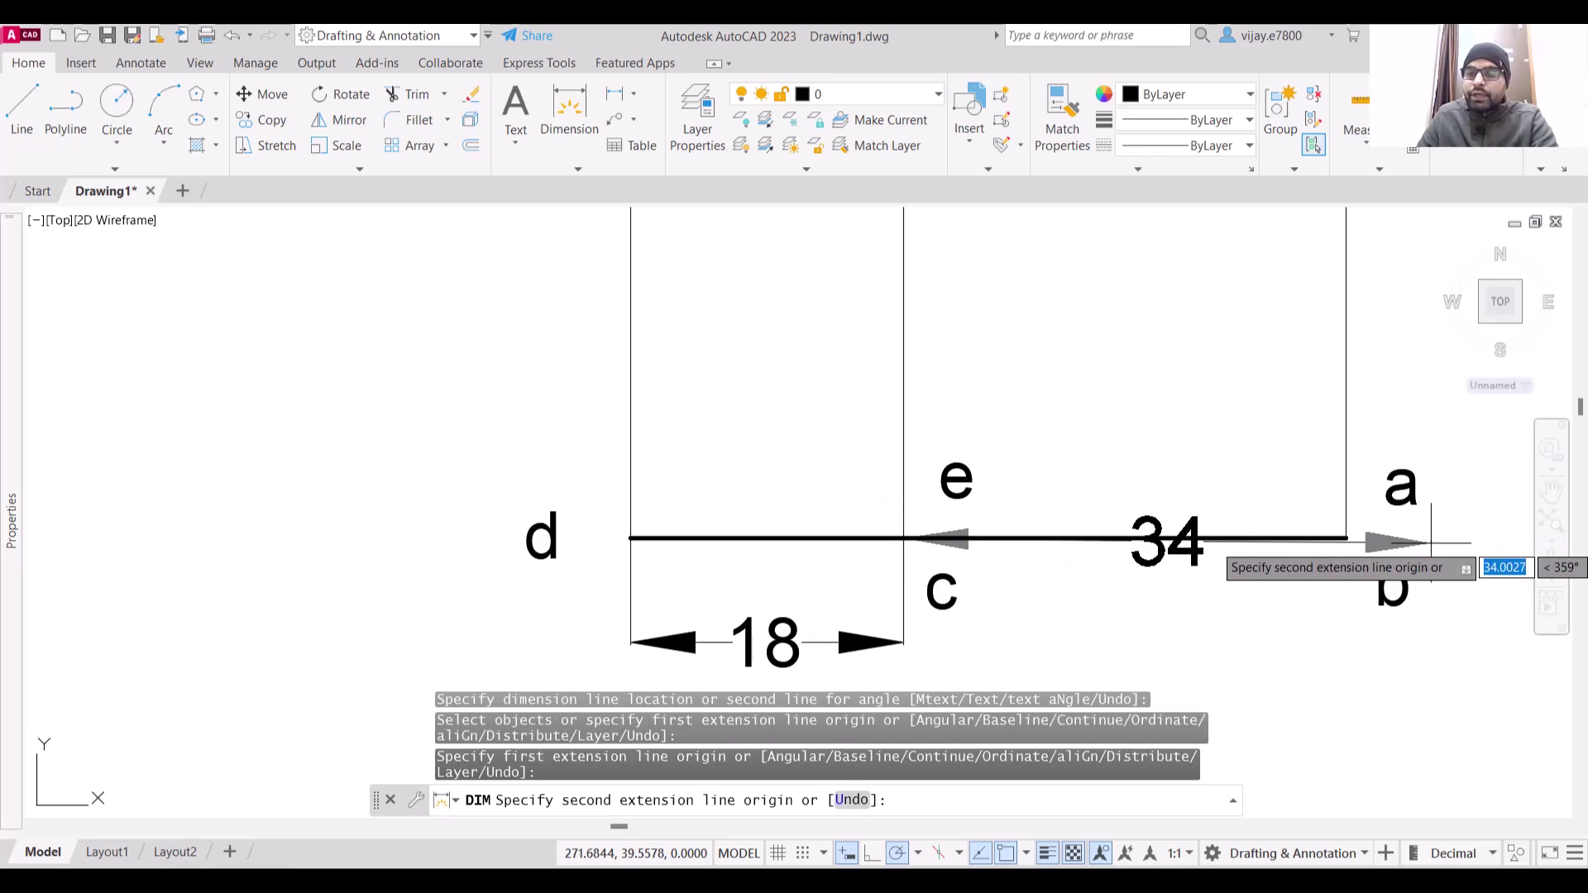
scroll(1344, 539, up, 8)
click(1346, 544)
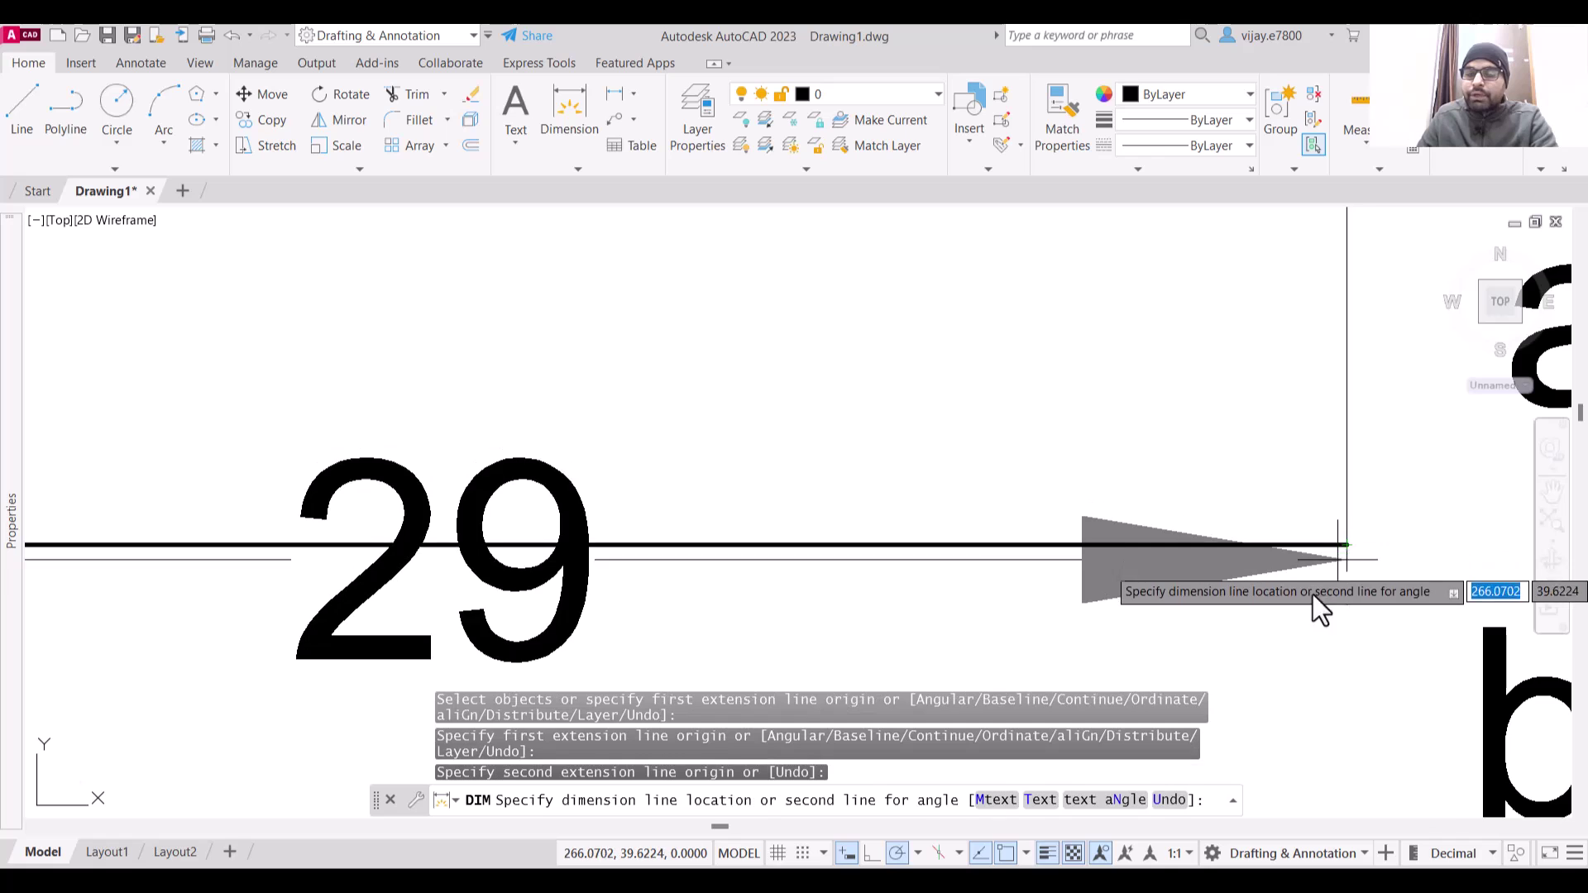
scroll(1314, 595, down, 8)
click(1299, 685)
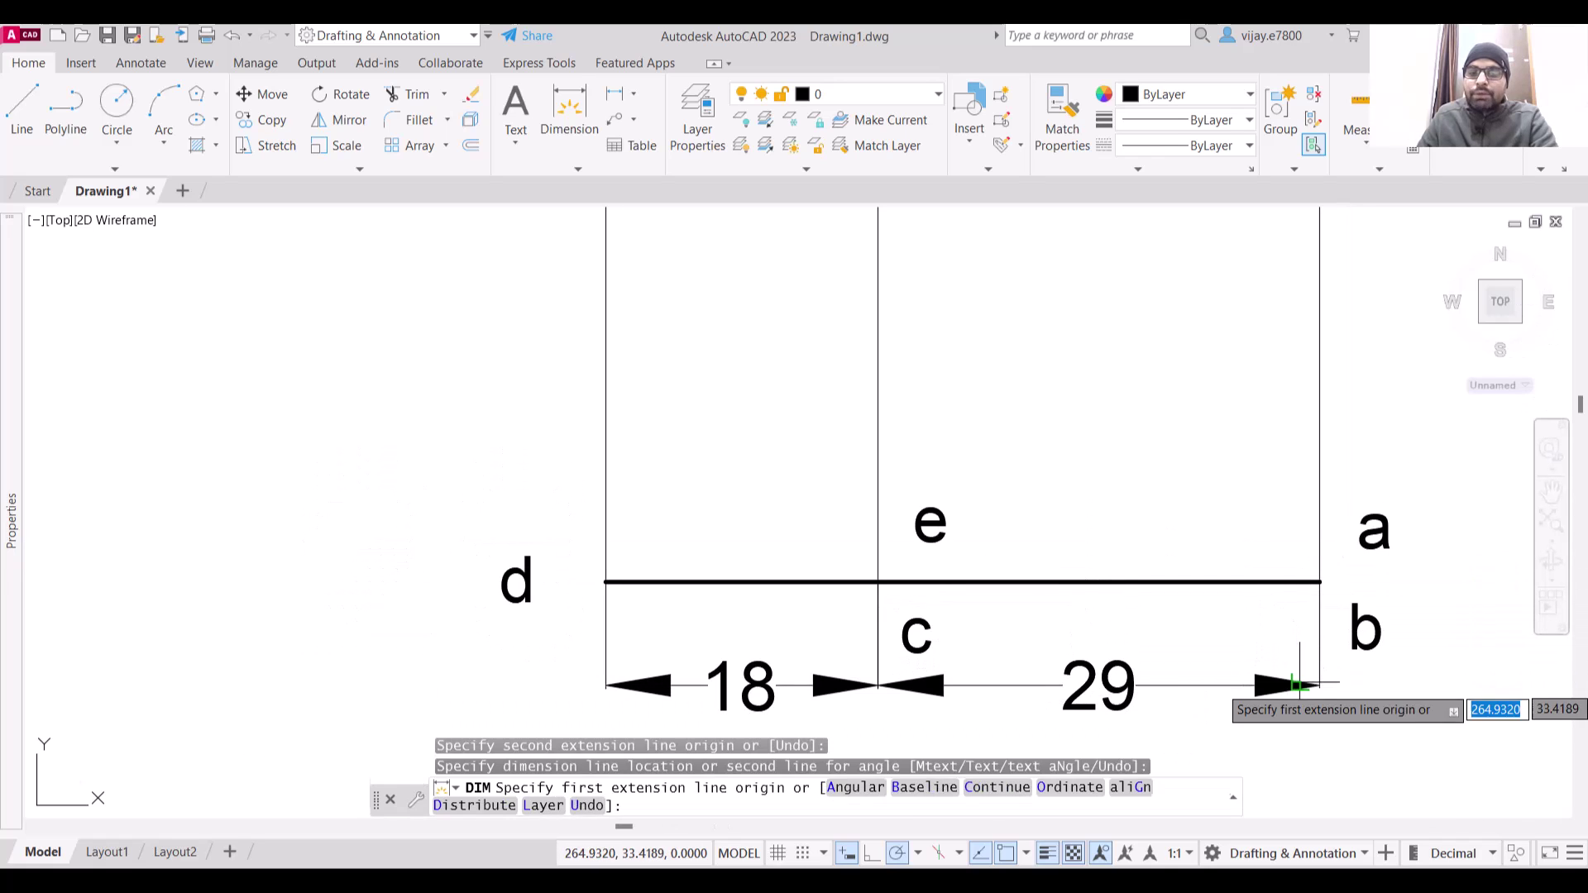
Add an angular dimension for the interior angle at b' between sides a'b' and b'c', placed inside the pentagon
mouse_move(1219, 461)
middle_down()
mouse_move(1169, 588)
mouse_move(1087, 619)
middle_up()
scroll(1043, 570, down, 2)
middle_drag(1008, 411, 928, 673)
scroll(918, 654, down, 4)
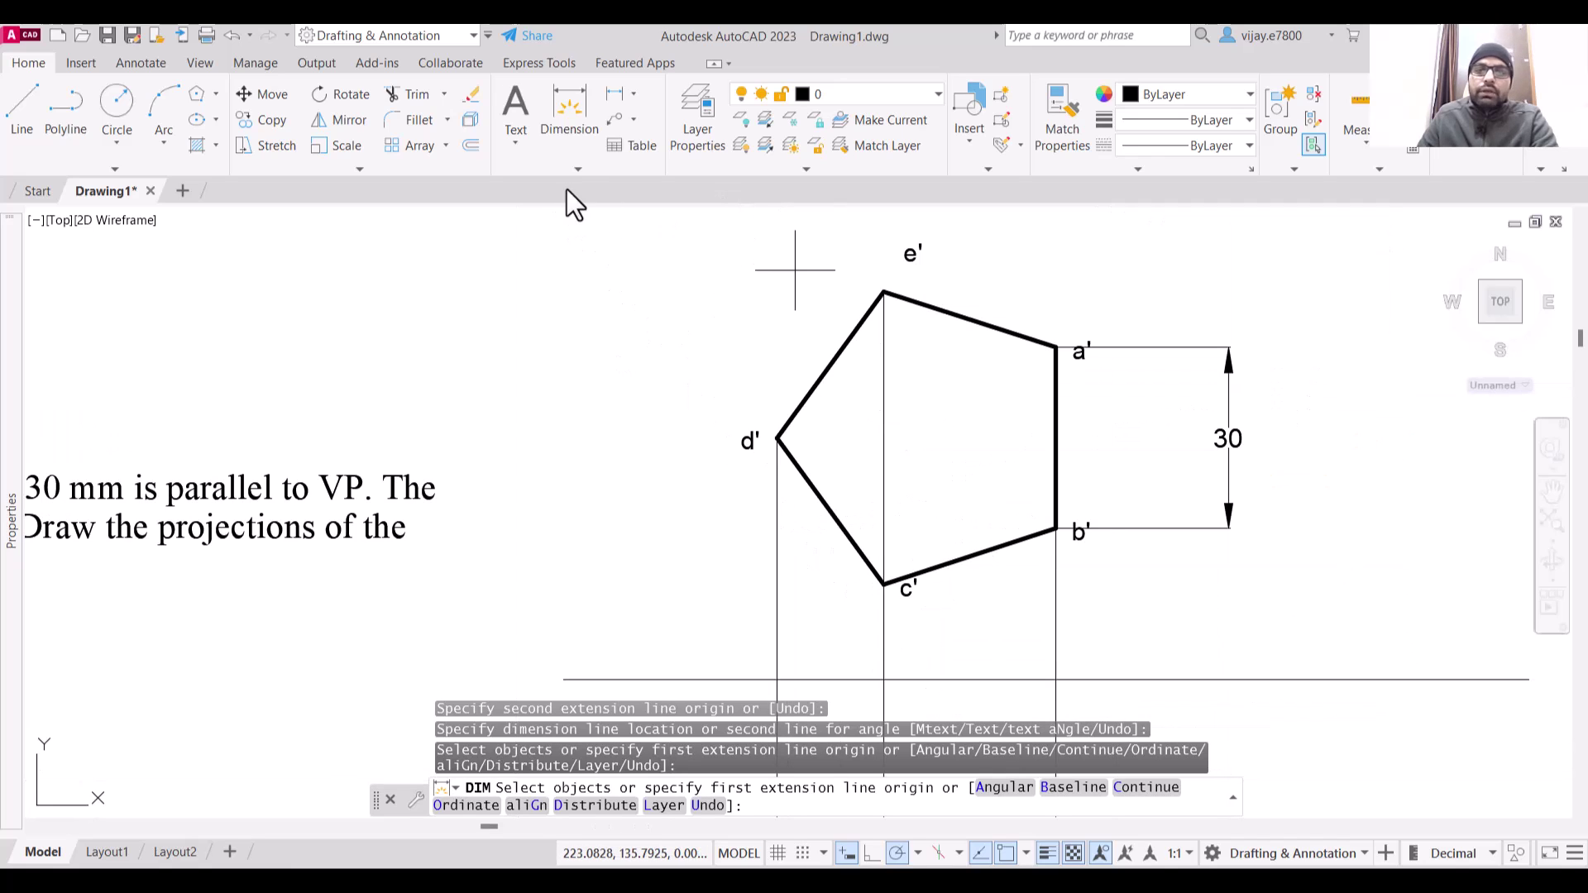
click(633, 94)
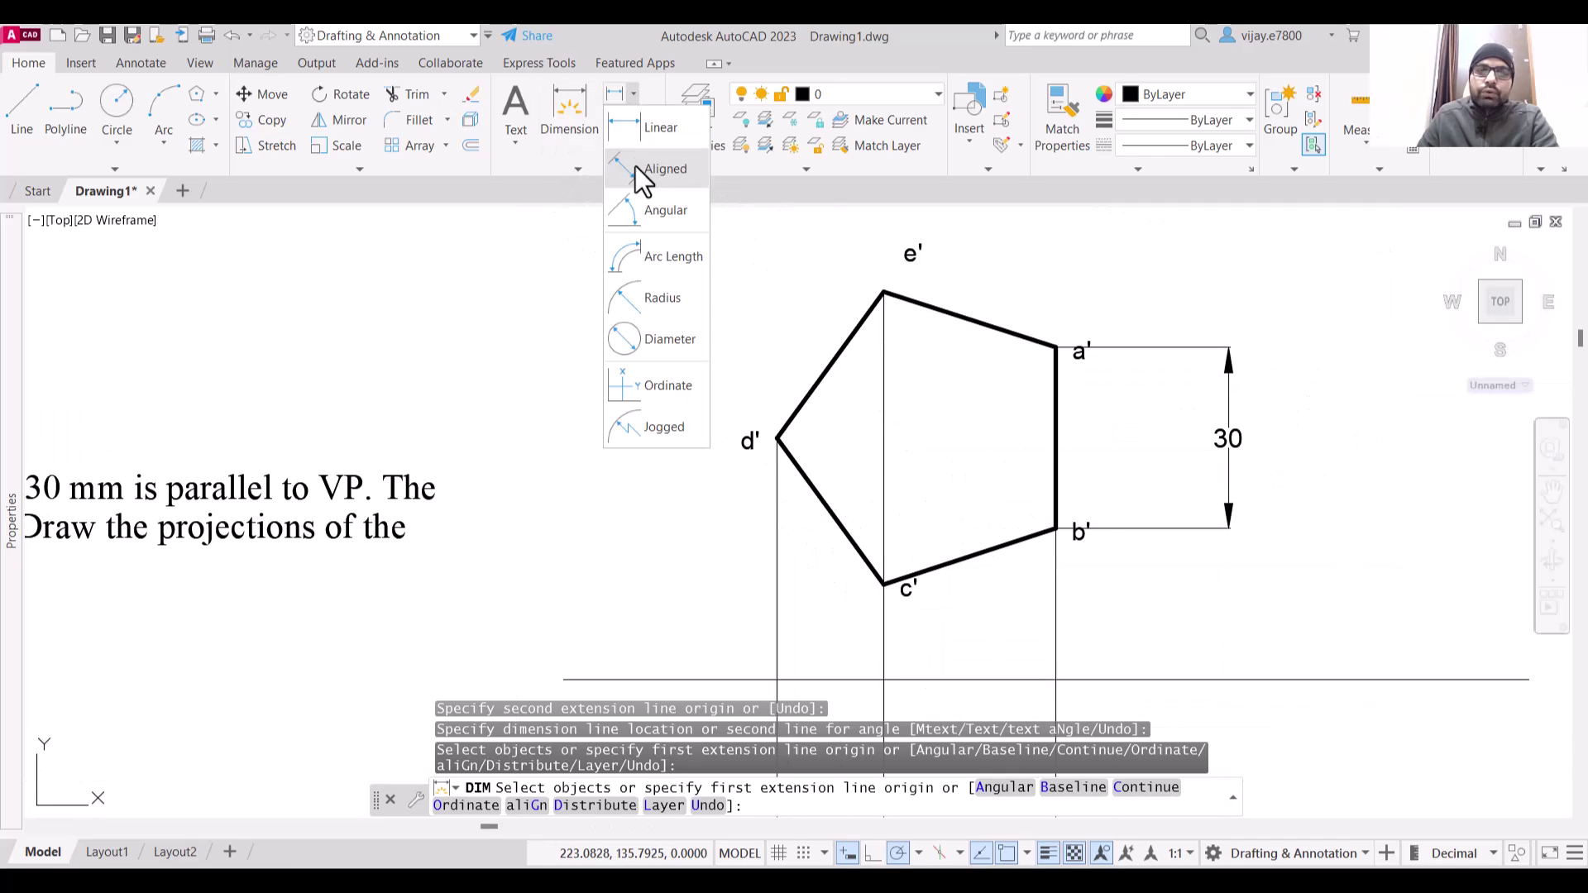
click(633, 96)
click(637, 212)
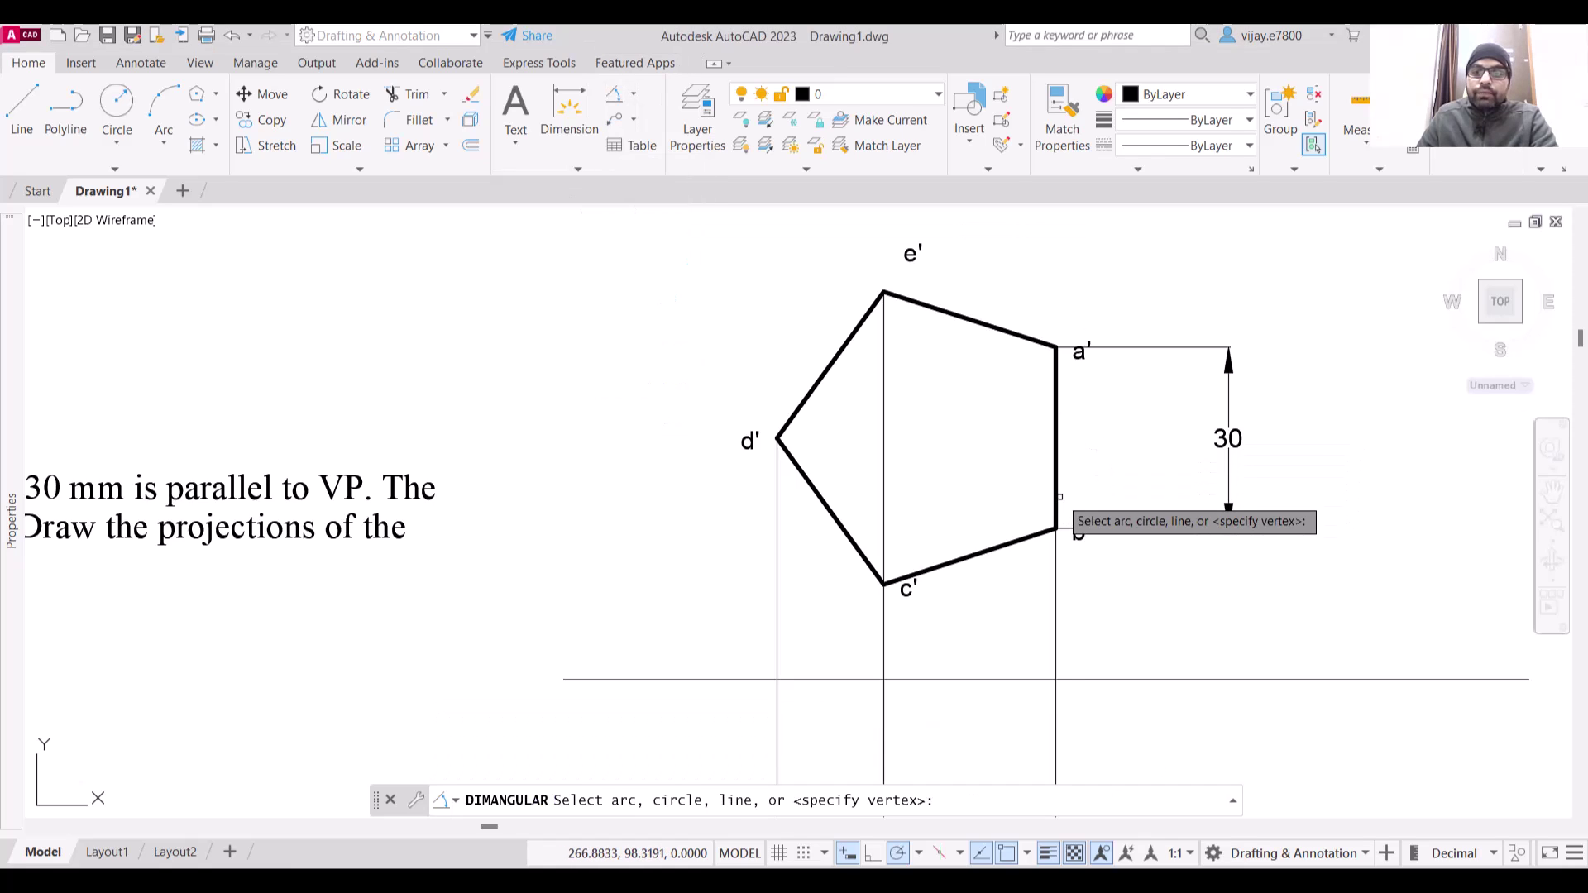
click(1056, 496)
click(1028, 538)
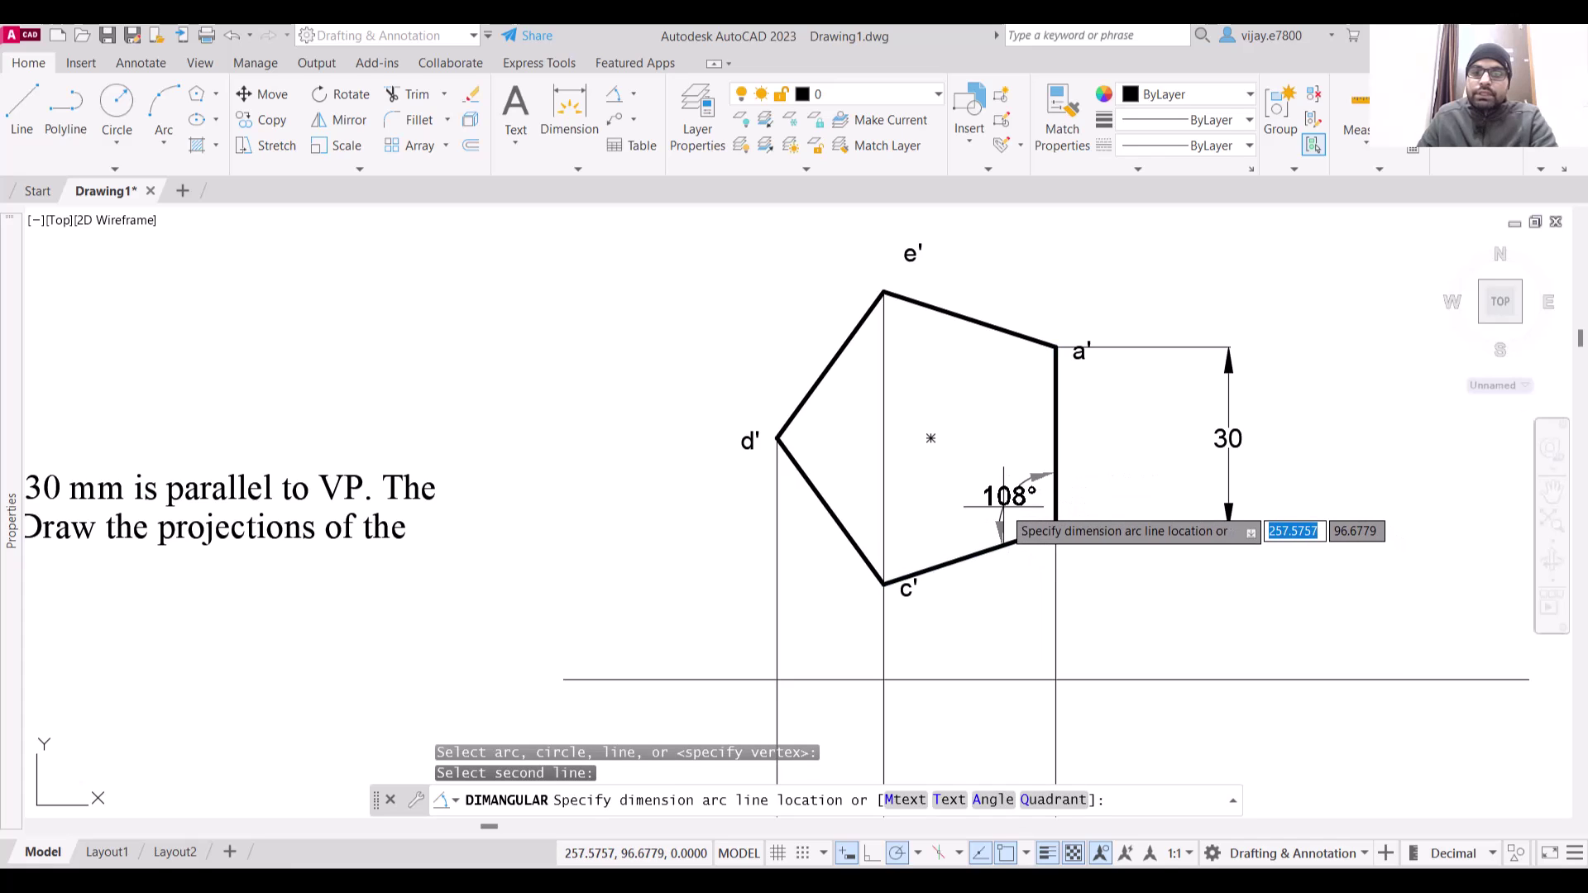
click(997, 501)
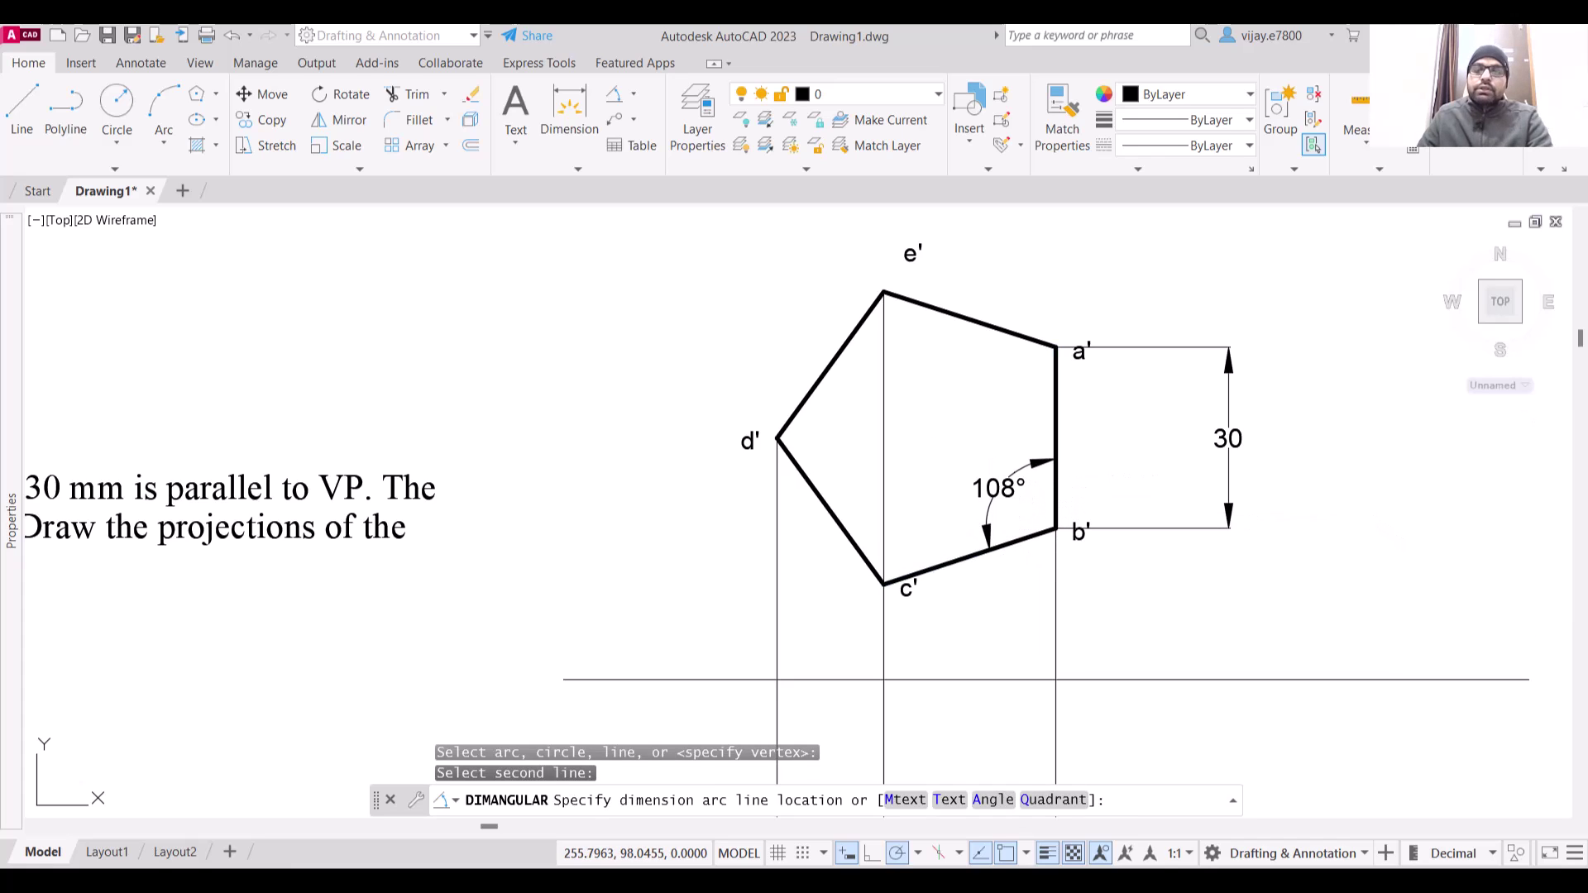
Select all dimensions through the a'b' dimension with Select Similar and set their colour to red 205,32,39
click(1288, 574)
click(1130, 368)
right_click(1171, 472)
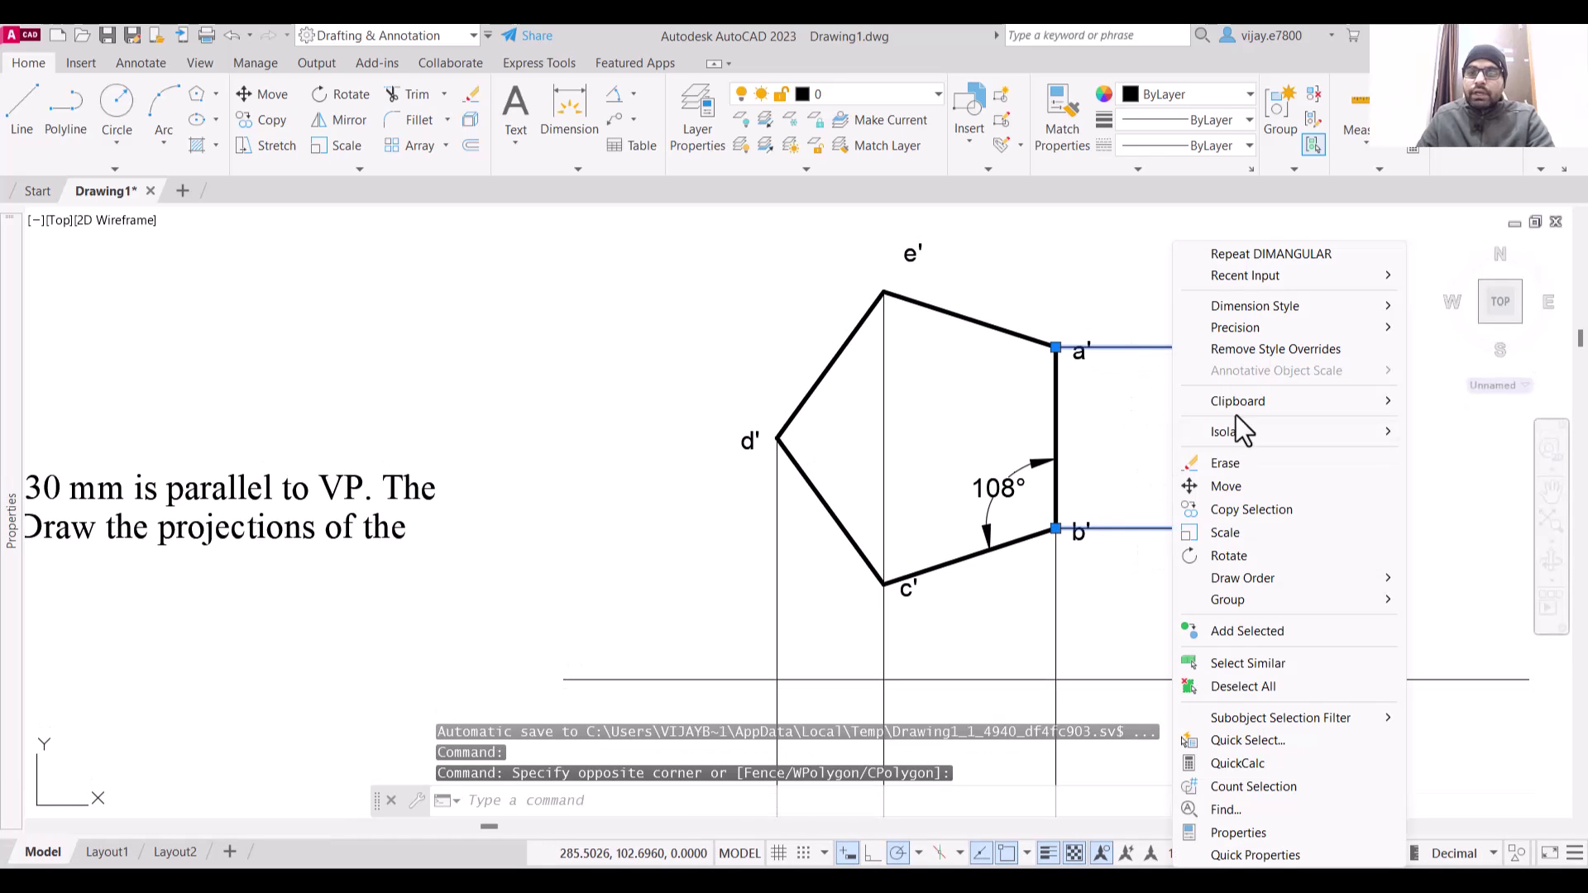
click(1245, 664)
scroll(1199, 645, down, 2)
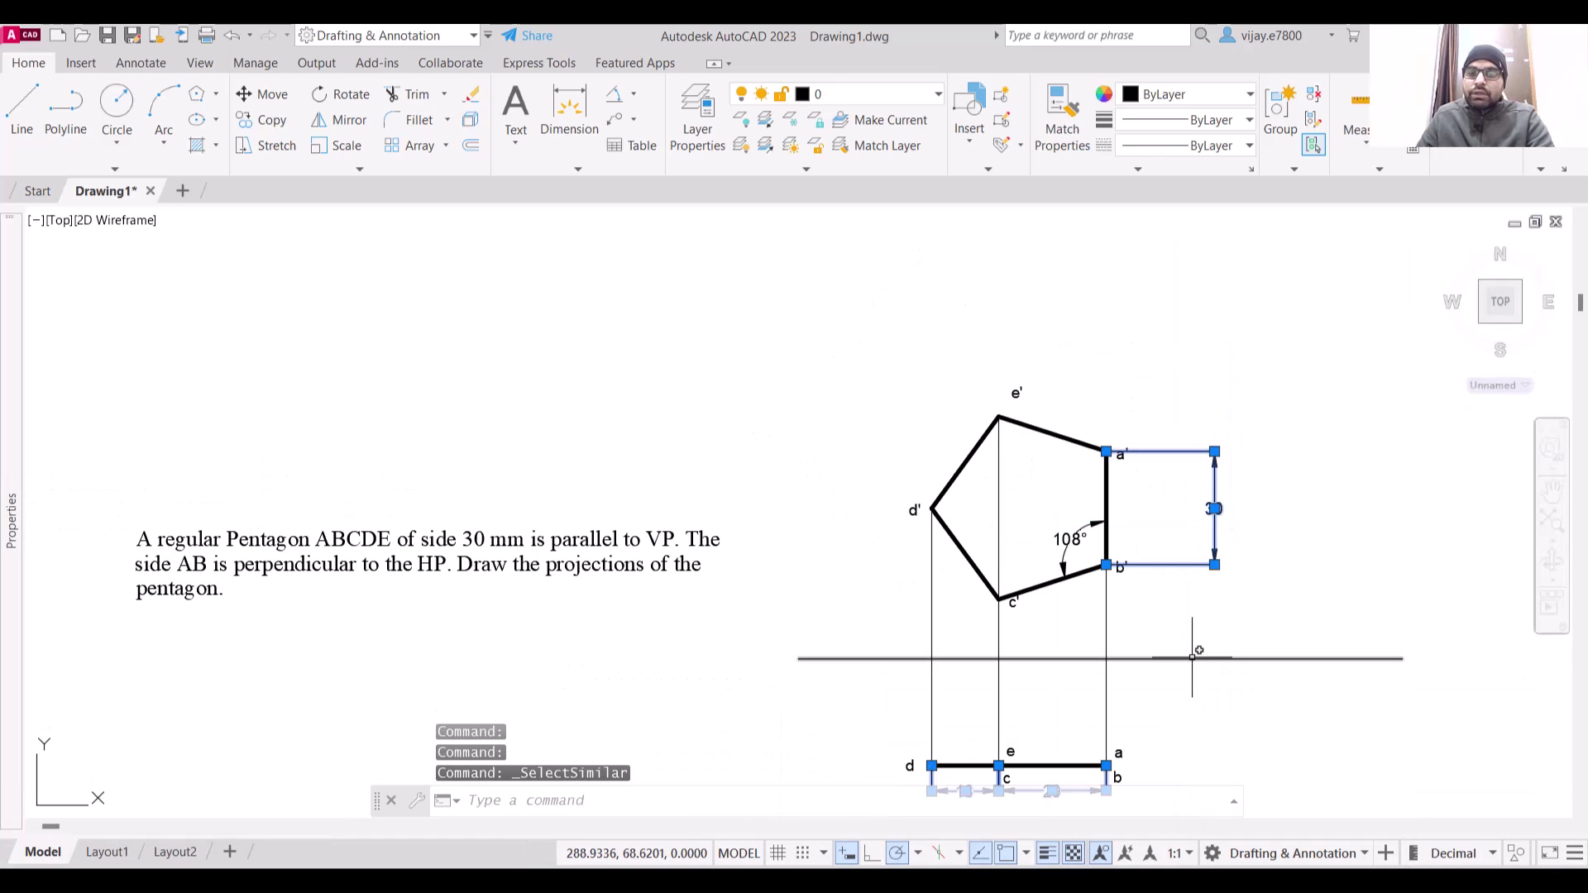
scroll(1072, 479, up, 1)
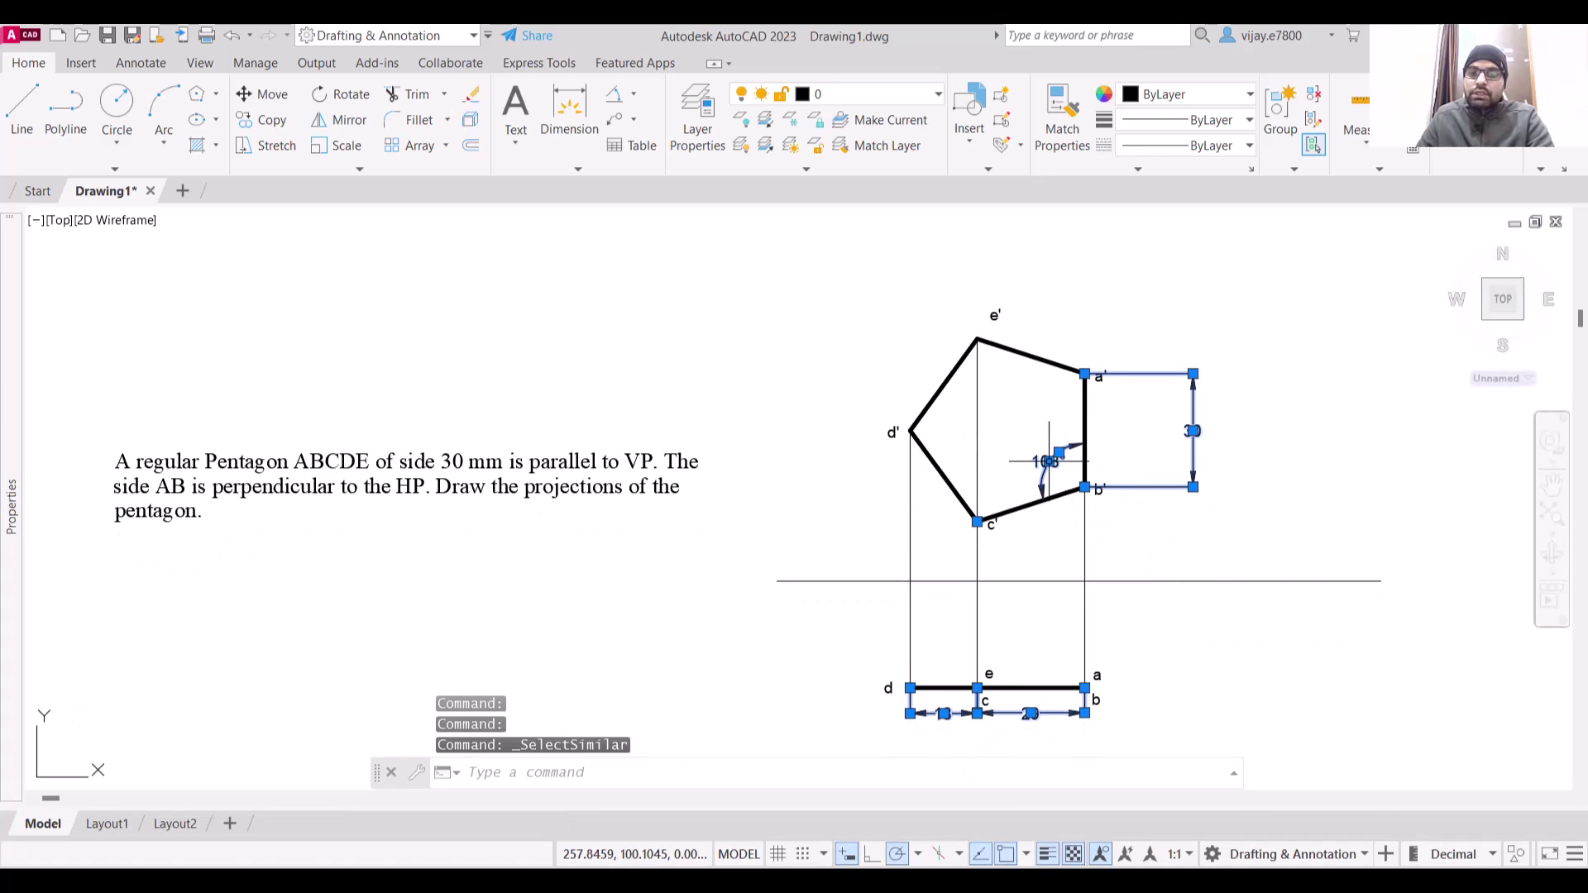
click(847, 96)
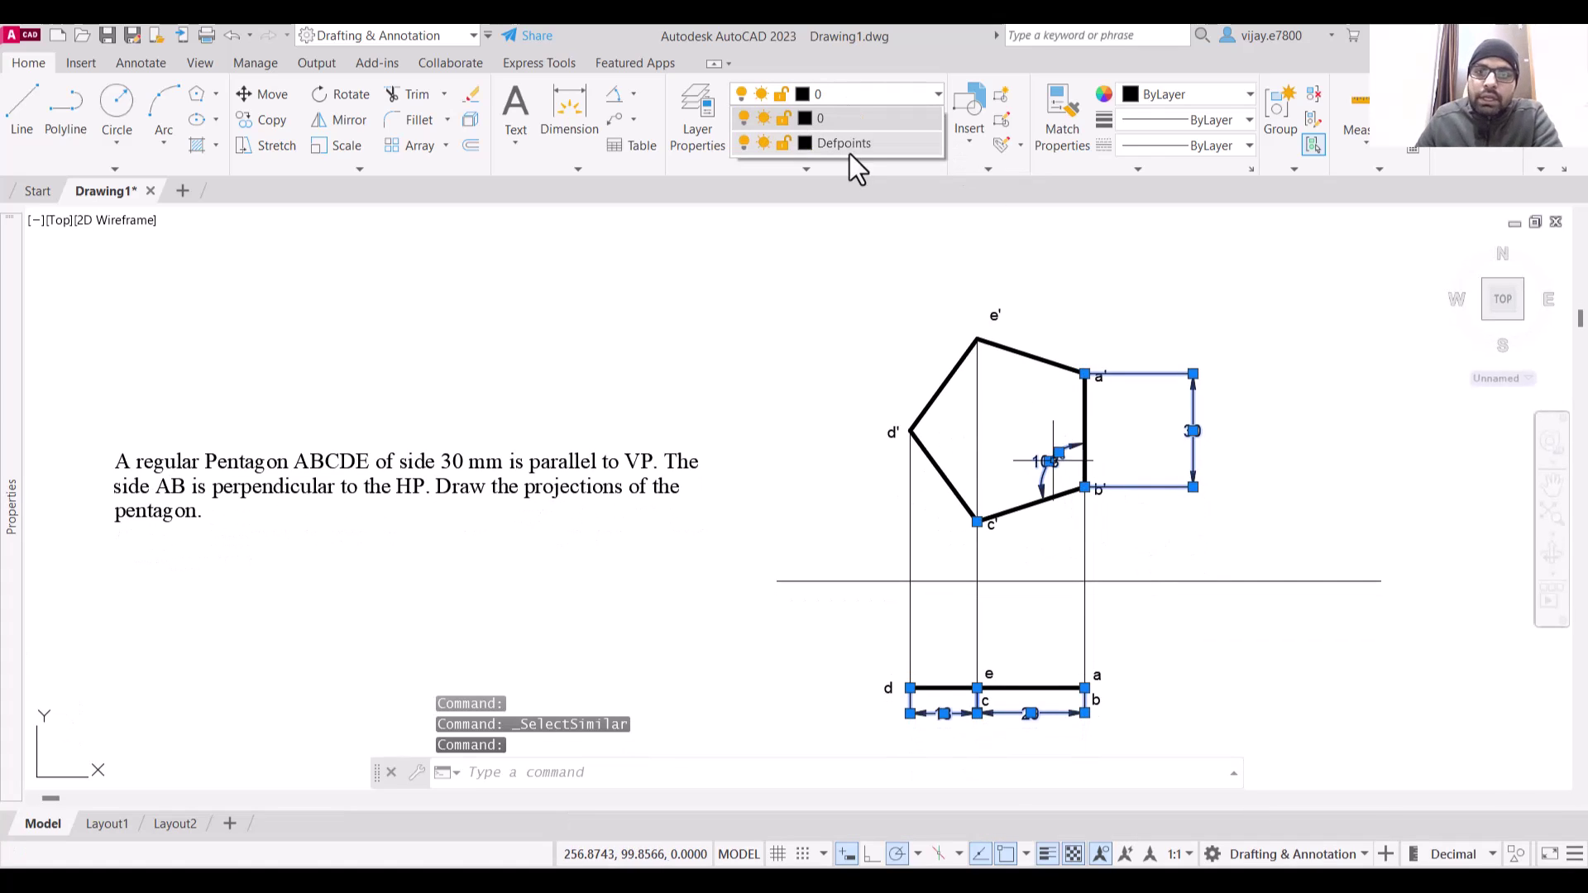
click(1174, 94)
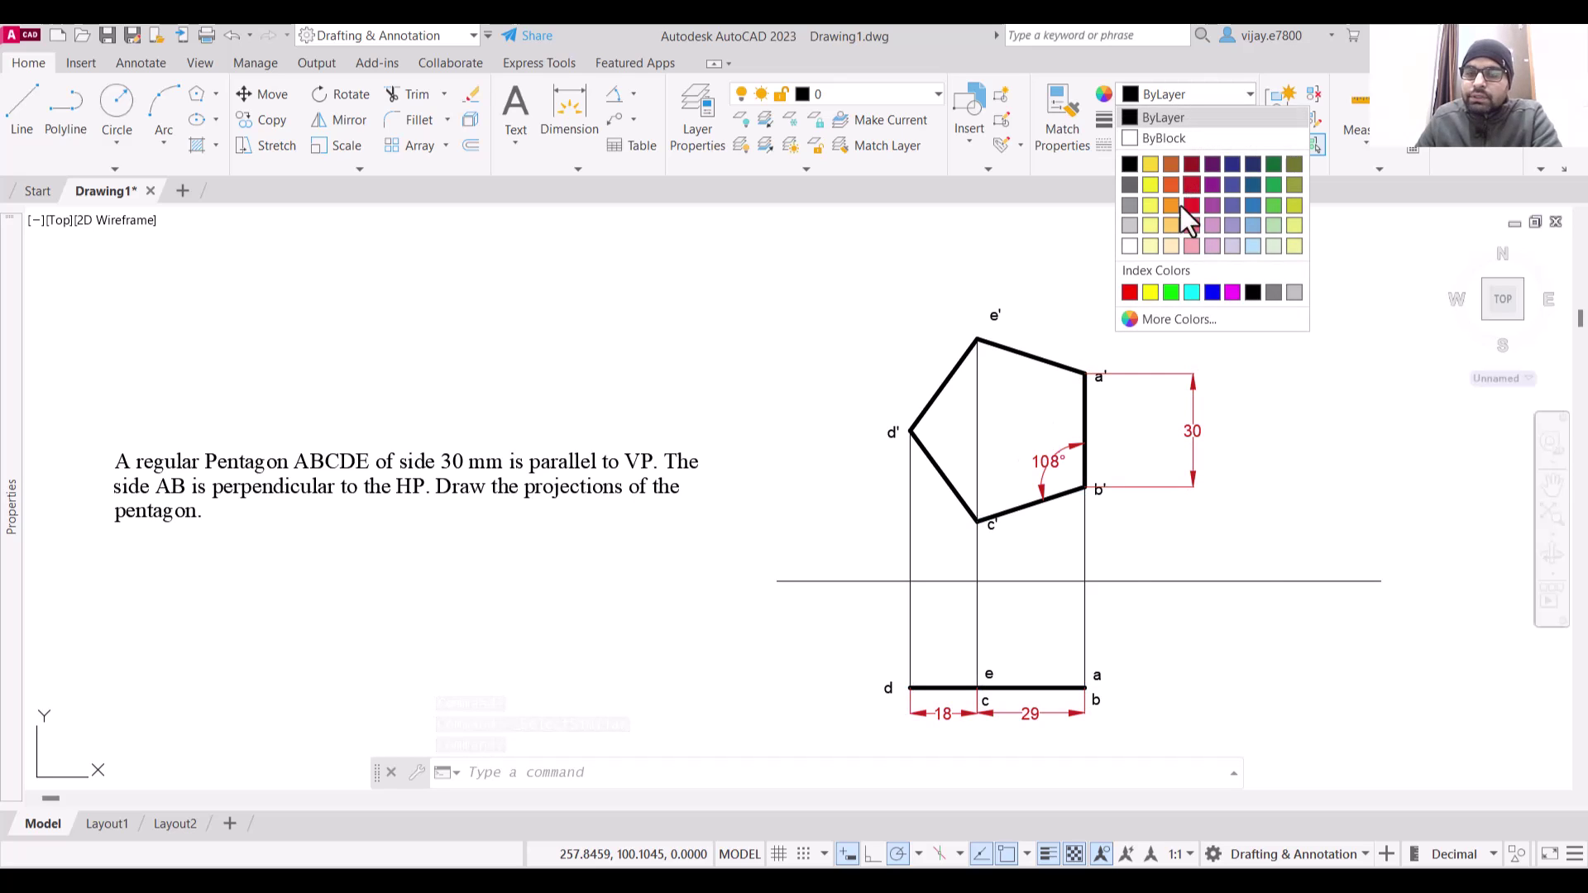
click(1188, 187)
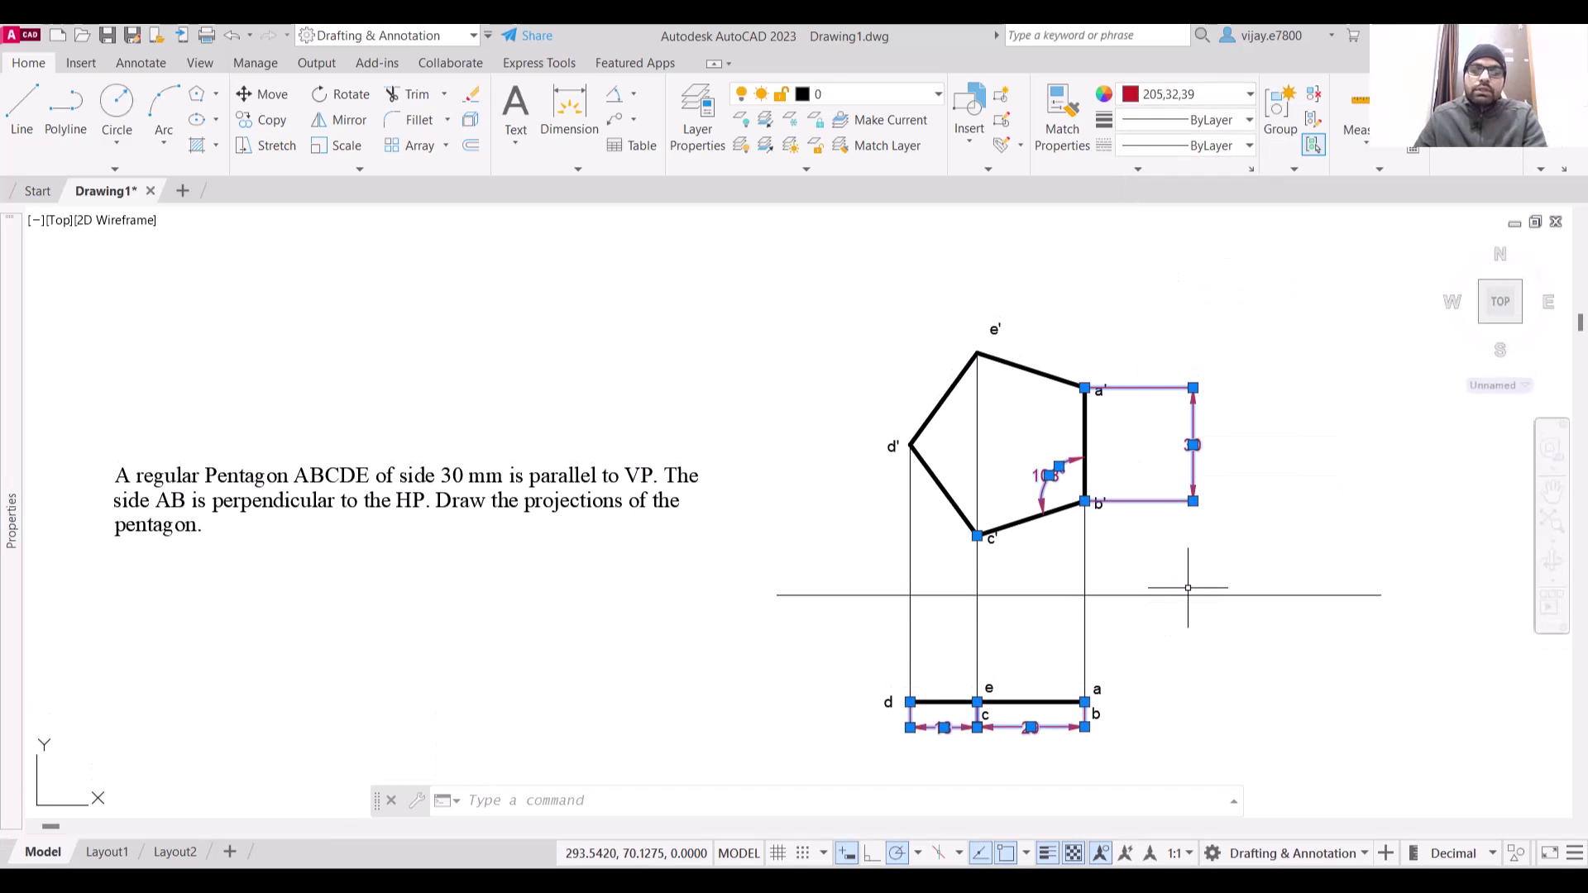
key(Escape)
Set the colour of the three vertical projectors between the front and top views to orange 242,103,34
click(1132, 562)
click(900, 578)
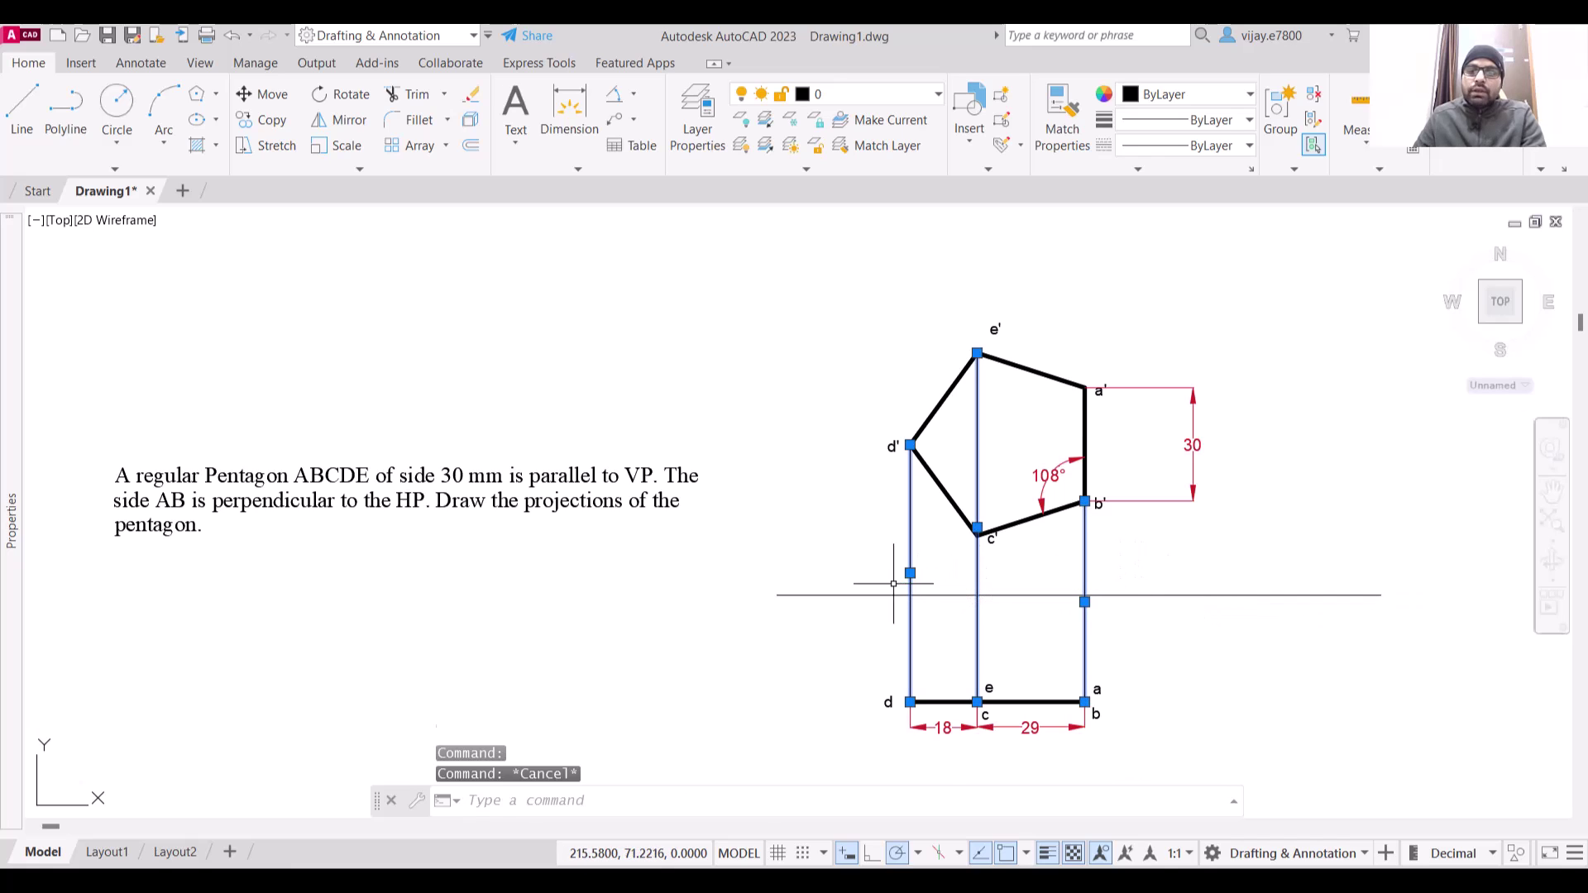
click(1209, 96)
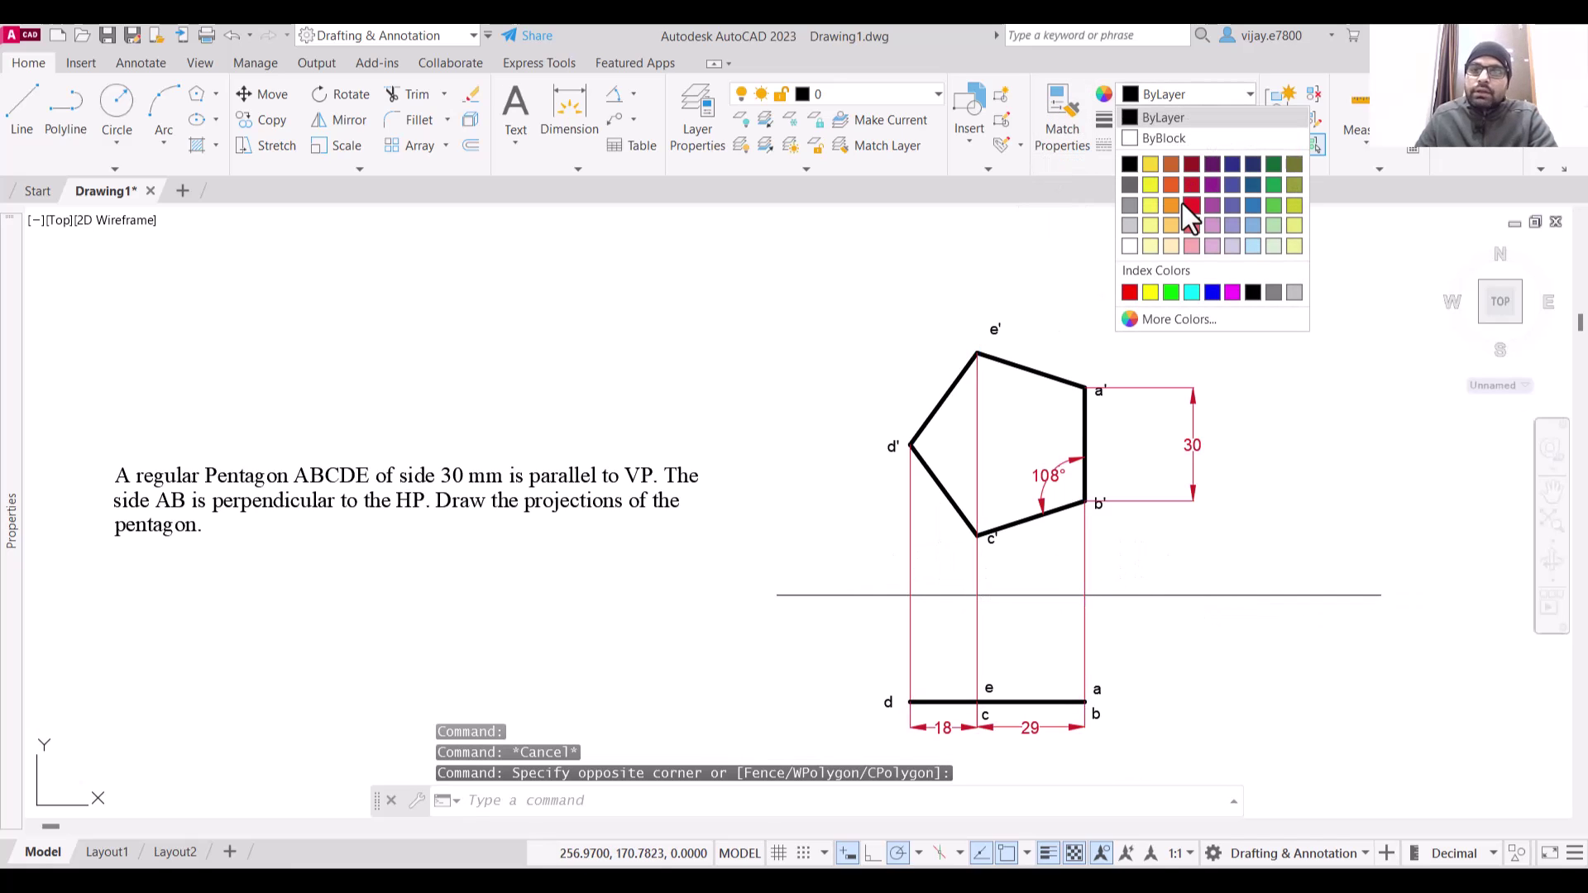
click(1169, 183)
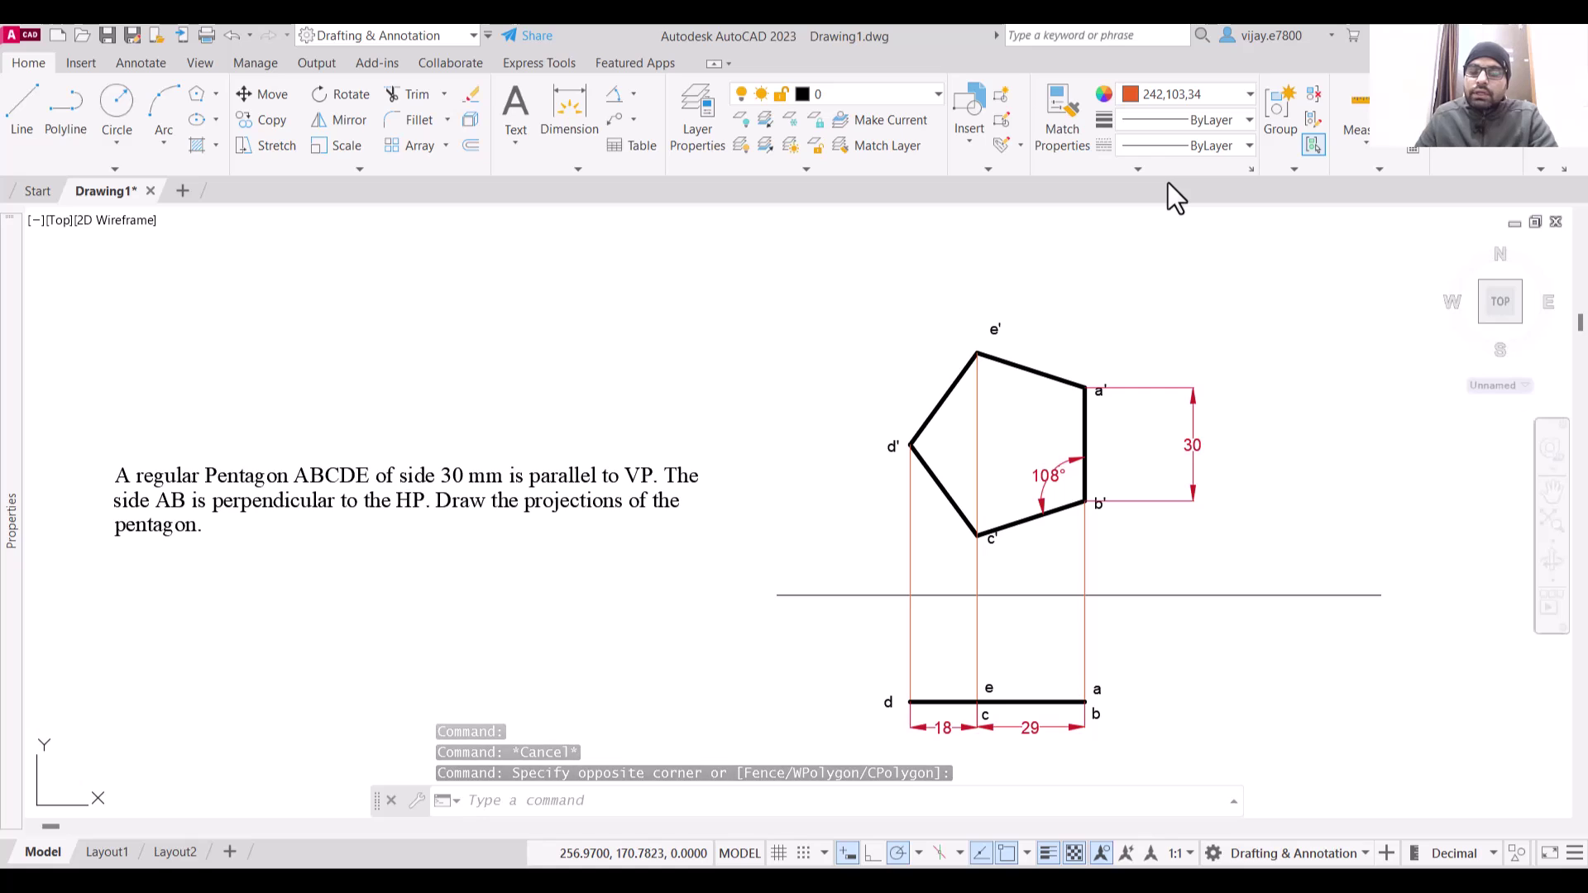